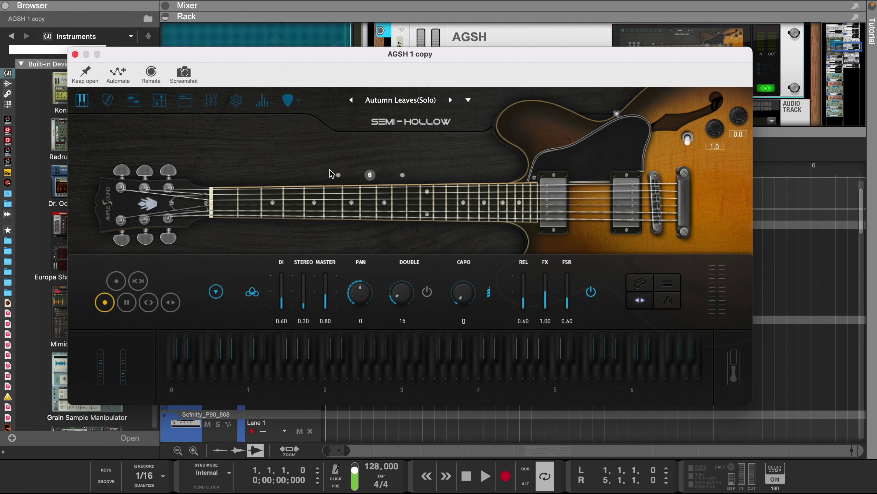
- Draw a phrase of G1, D2, A#1, D#2 and C2 notes across the first two bars of the AGSH 1 copy clip
{"action": "left_click_drag", "start_coordinate": [353, 252], "coordinate": [352, 331]}
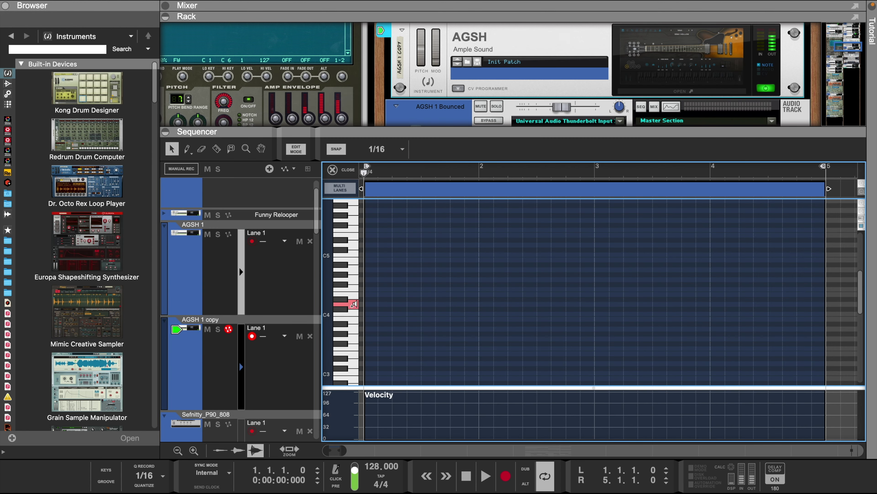
{"action": "scroll", "coordinate": [351, 331], "scroll_direction": "down", "scroll_amount": 6}
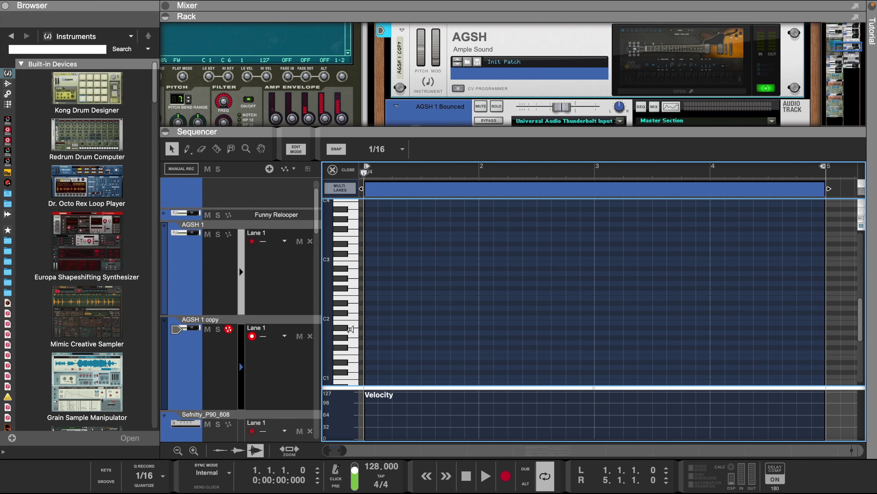
{"action": "left_click", "coordinate": [356, 324]}
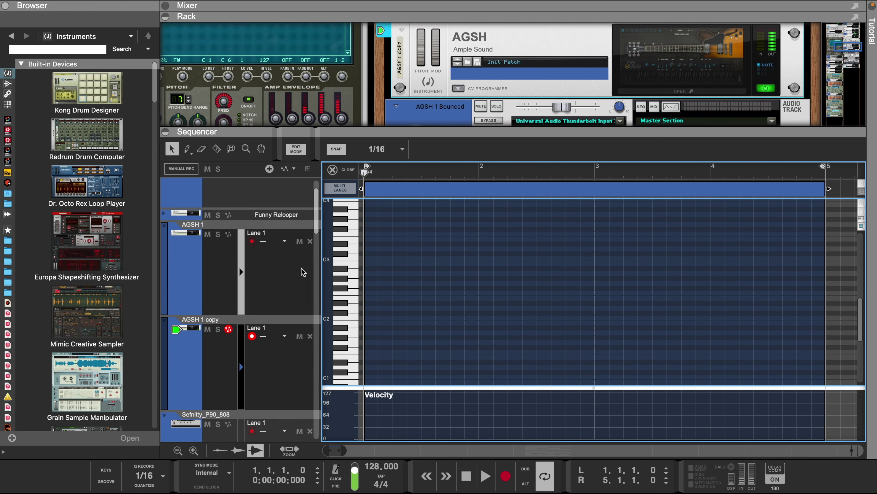
{"action": "left_click", "coordinate": [189, 154]}
{"action": "left_click", "coordinate": [191, 154]}
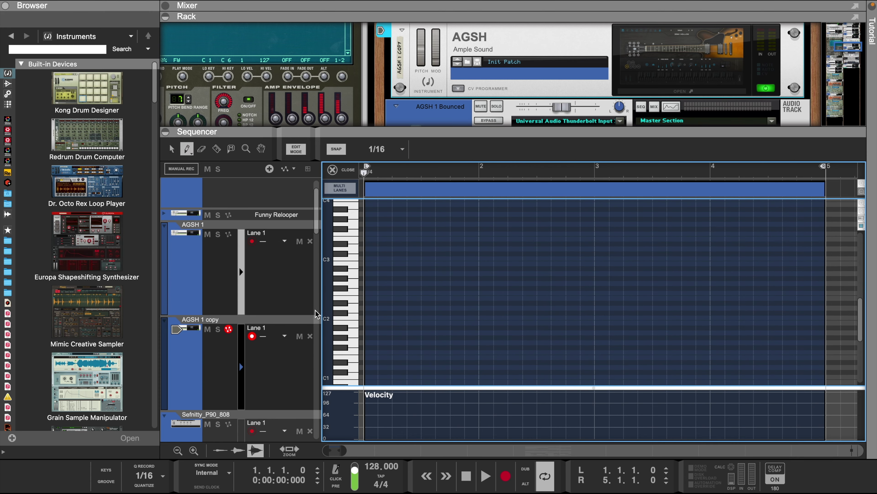
{"action": "left_click_drag", "start_coordinate": [365, 342], "coordinate": [406, 342]}
{"action": "left_click_drag", "start_coordinate": [408, 308], "coordinate": [449, 308]}
{"action": "mouse_move", "coordinate": [451, 327]}
{"action": "left_mouse_down"}
{"action": "mouse_move", "coordinate": [506, 328]}
{"action": "mouse_move", "coordinate": [564, 303]}
{"action": "mouse_move", "coordinate": [589, 317]}
{"action": "left_mouse_up"}
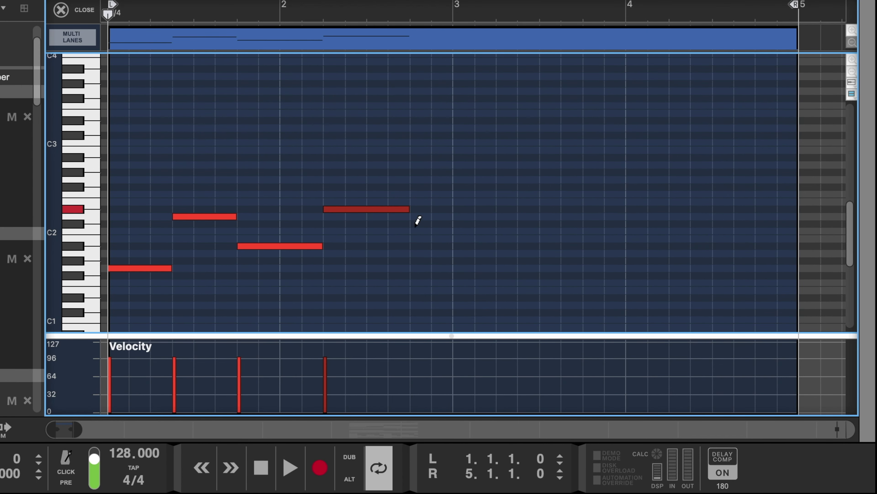
{"action": "key", "text": "space"}
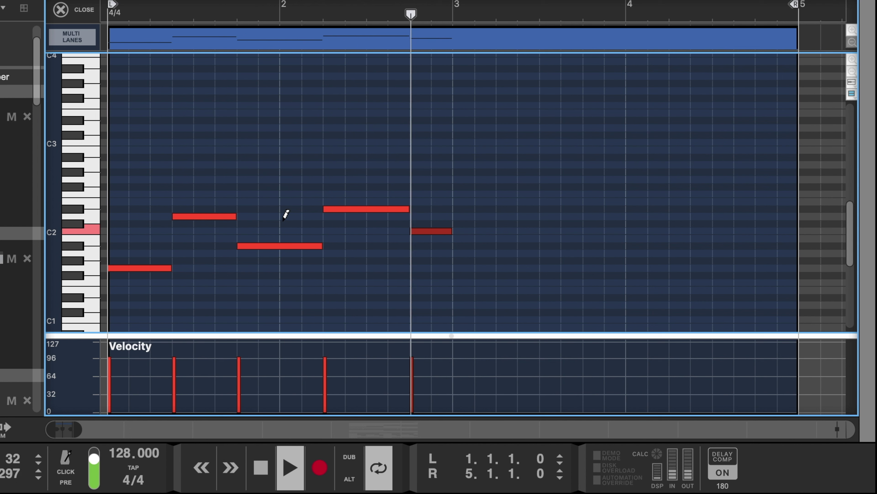
{"action": "key", "text": "space"}
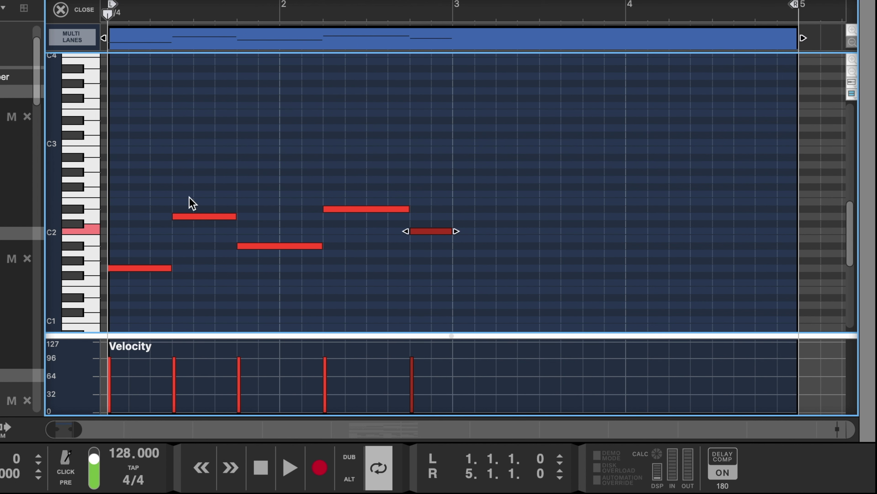
- Duplicate the five-note phrase so it repeats through bars 3 and 4
{"action": "left_click_drag", "start_coordinate": [138, 175], "coordinate": [437, 294]}
{"action": "key", "text": "super+d"}
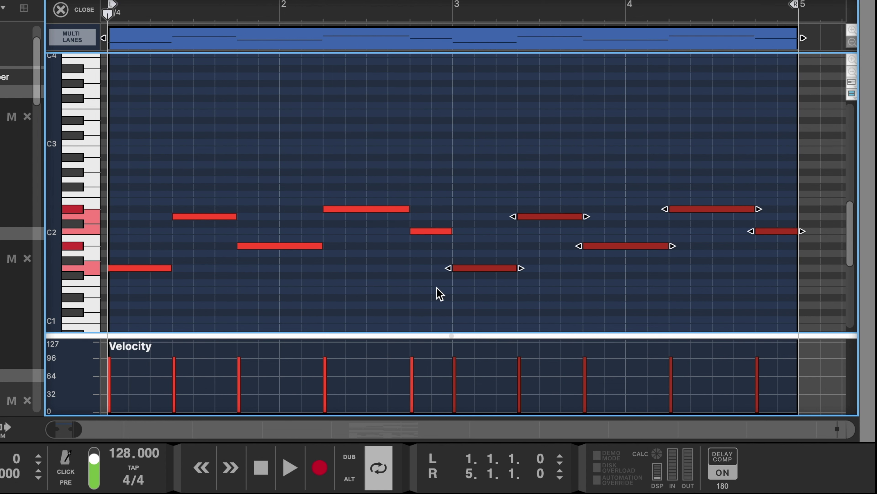
{"action": "scroll", "coordinate": [142, 154], "scroll_direction": "up", "scroll_amount": 1}
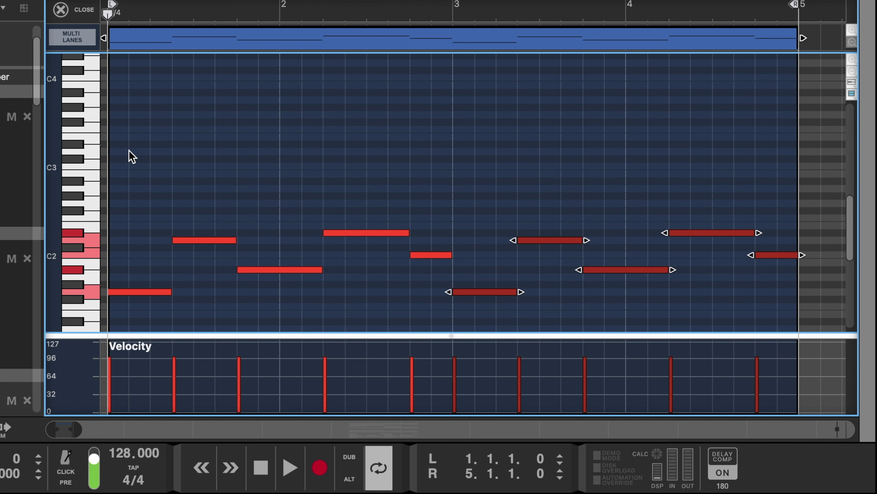
- Copy all notes two octaves higher and an eighth note later, and trim the clip to four bars
{"action": "left_click_drag", "start_coordinate": [128, 148], "coordinate": [796, 304]}
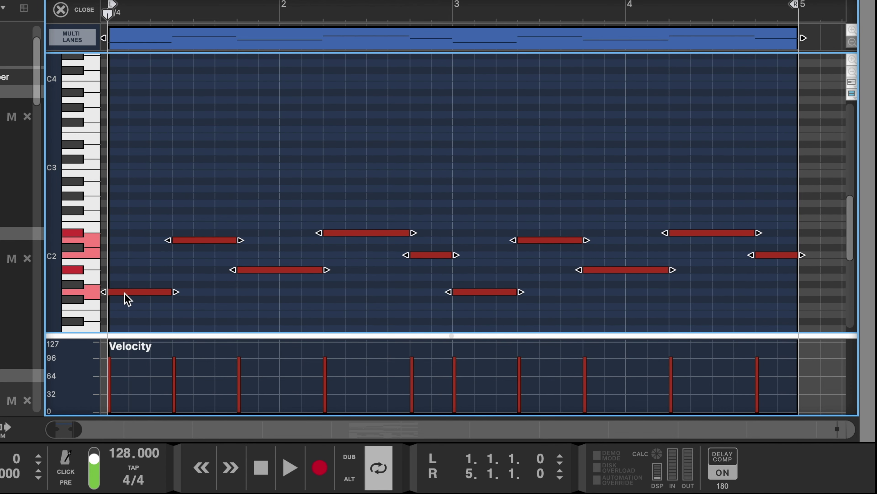
{"action": "left_click_drag", "start_coordinate": [121, 298], "coordinate": [139, 116]}
{"action": "scroll", "coordinate": [149, 126], "scroll_direction": "up", "scroll_amount": 5}
{"action": "left_click", "coordinate": [356, 191]}
{"action": "key", "text": "space"}
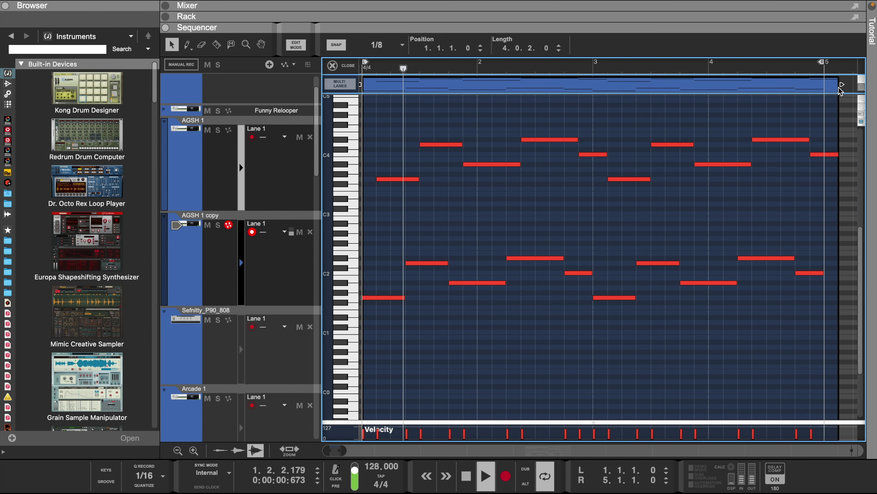
{"action": "key", "text": "space"}
{"action": "left_click_drag", "start_coordinate": [840, 90], "coordinate": [826, 87]}
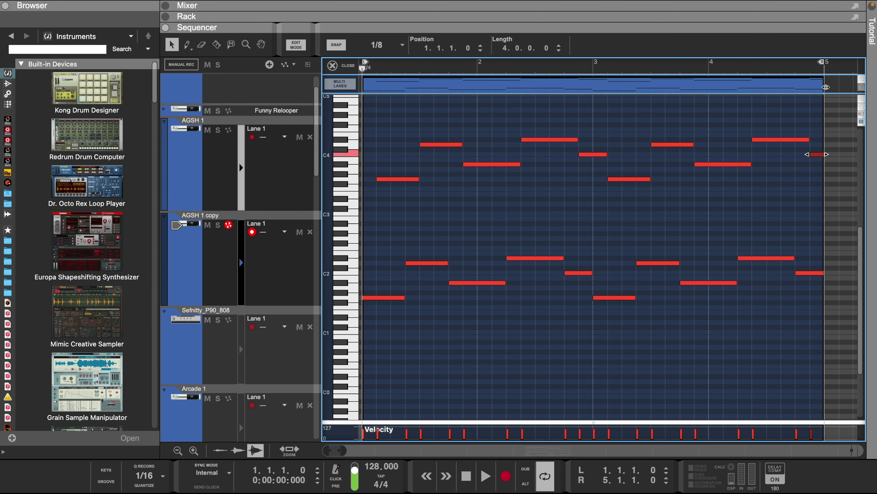
- Vary the upper melody with F3 and a lengthened A3 in the first half, and F4 leading to a longer C4 at the end
{"action": "left_click_drag", "start_coordinate": [472, 165], "coordinate": [472, 190]}
{"action": "left_click_drag", "start_coordinate": [529, 141], "coordinate": [529, 170]}
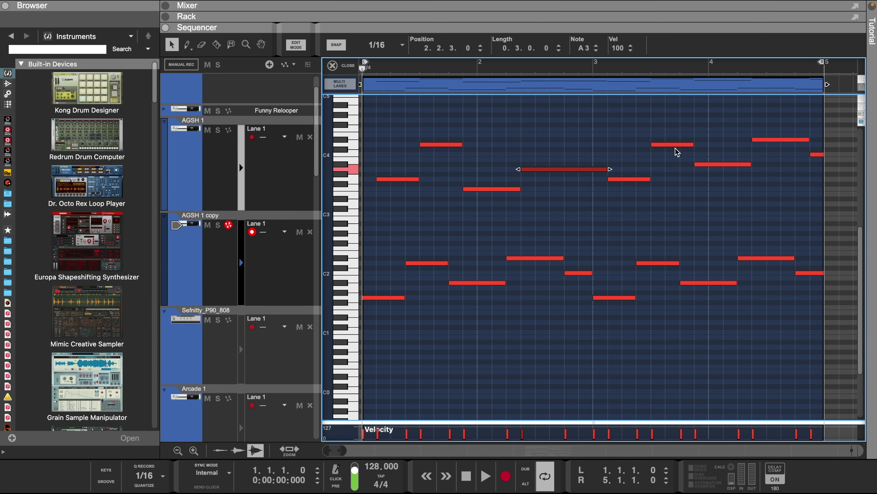
{"action": "scroll", "coordinate": [676, 149], "scroll_direction": "up", "scroll_amount": 1}
{"action": "left_click_drag", "start_coordinate": [700, 176], "coordinate": [700, 141]}
{"action": "left_click_drag", "start_coordinate": [747, 142], "coordinate": [776, 168]}
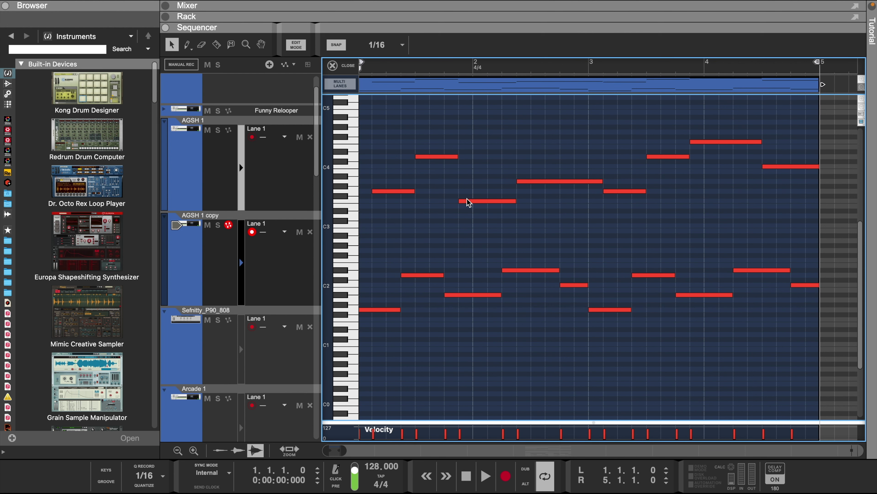
- Move the final upper-melody note down to A3 while playing the loop
{"action": "key", "text": "space"}
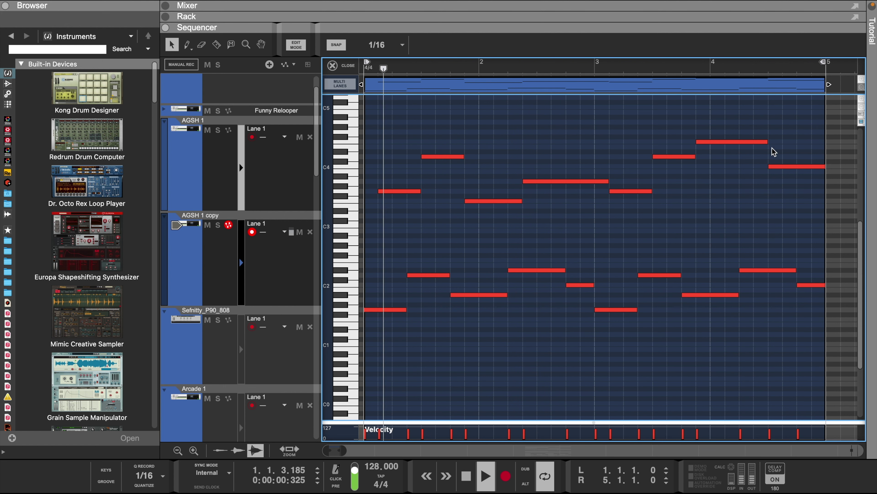
{"action": "left_click_drag", "start_coordinate": [777, 166], "coordinate": [778, 181]}
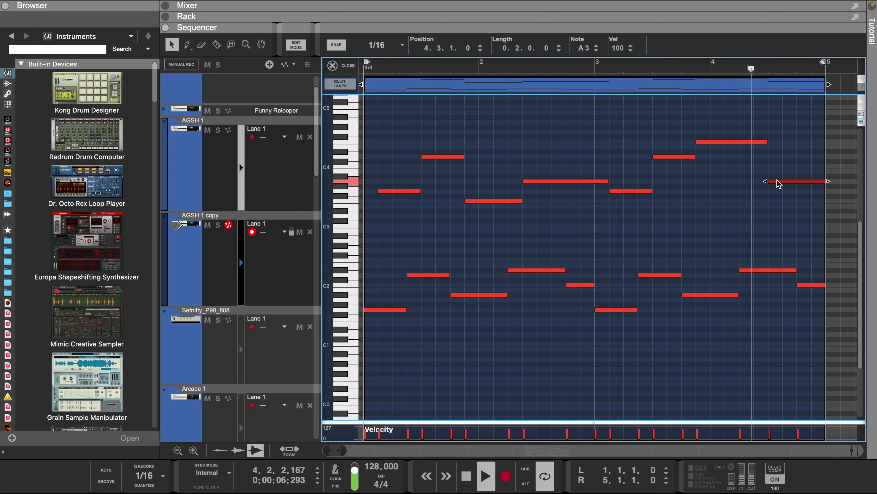
{"action": "key", "text": "space"}
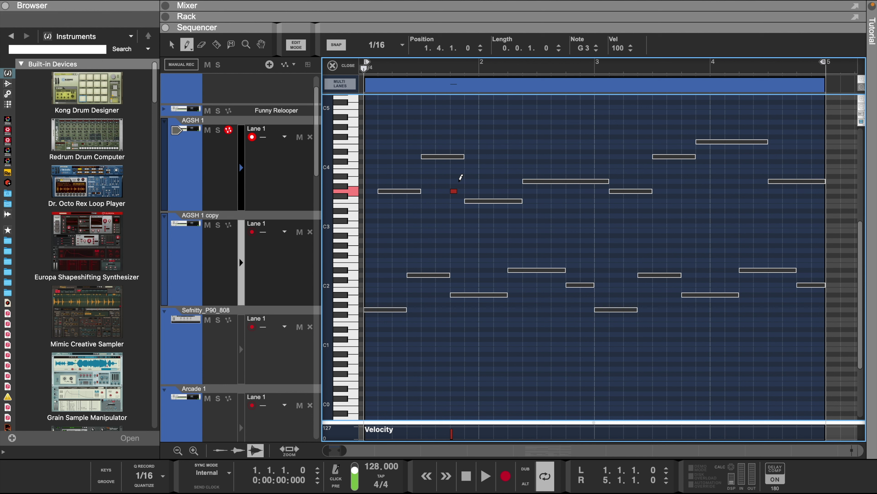
- Draw G3, A3 and a one-bar A#3 on AGSH 1 leading into bar 2, and shorten the start of AGSH 1 copy's overlapping A3 by an eighth
{"action": "key", "text": "space"}
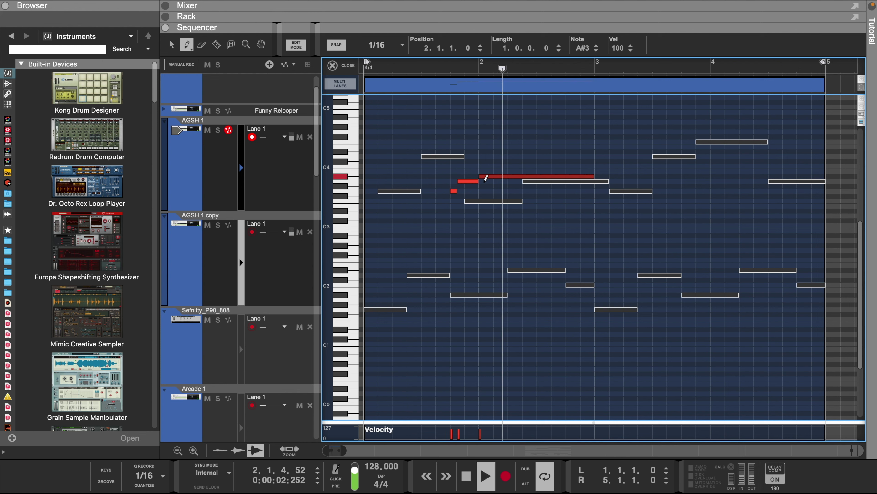
{"action": "key", "text": "space"}
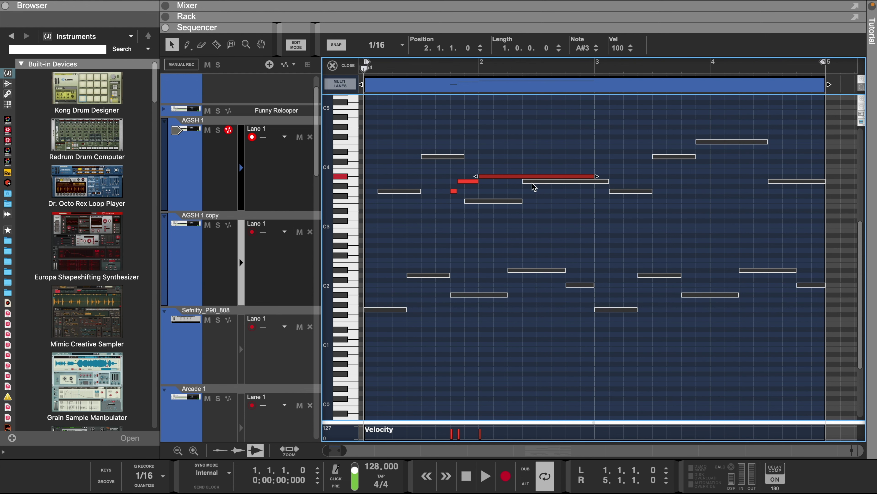
{"action": "left_click", "coordinate": [534, 187]}
{"action": "key", "text": "space"}
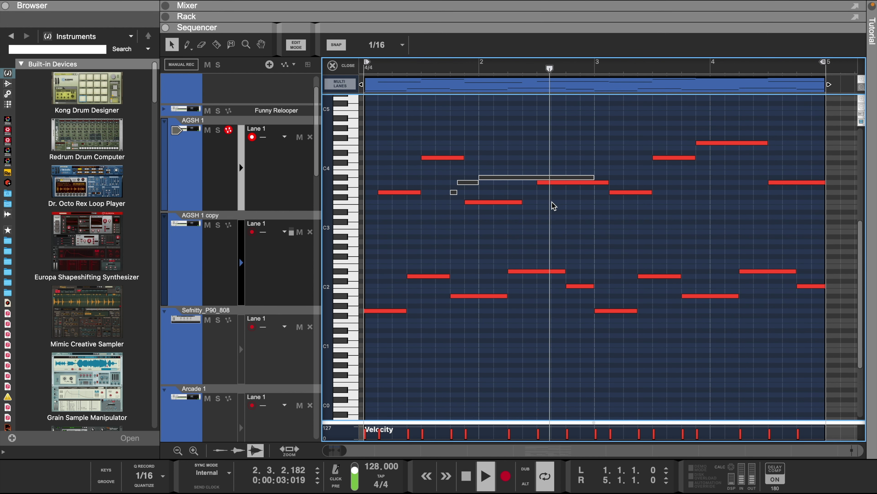
- Copy the three lead notes two bars later on AGSH 1, and replace the second half of the last A#3 with a C4
{"action": "left_click", "coordinate": [454, 192]}
{"action": "left_click_drag", "start_coordinate": [442, 176], "coordinate": [532, 209]}
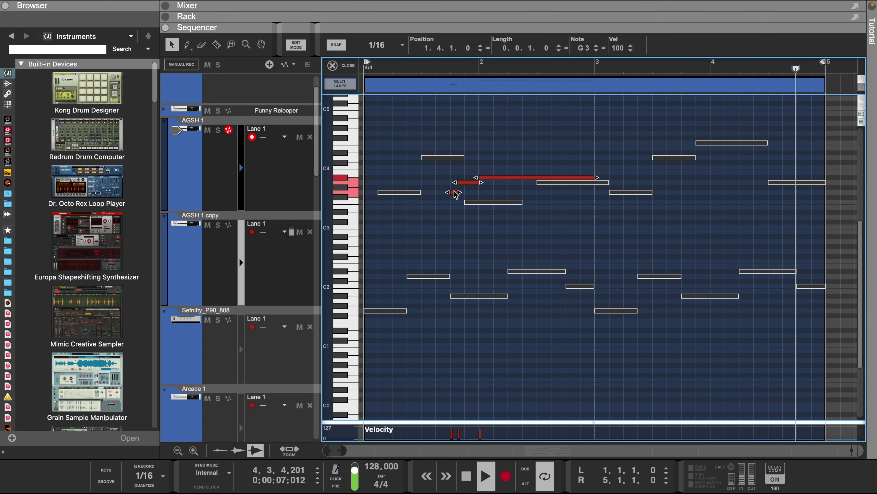
{"action": "left_click_drag", "start_coordinate": [456, 195], "coordinate": [683, 196]}
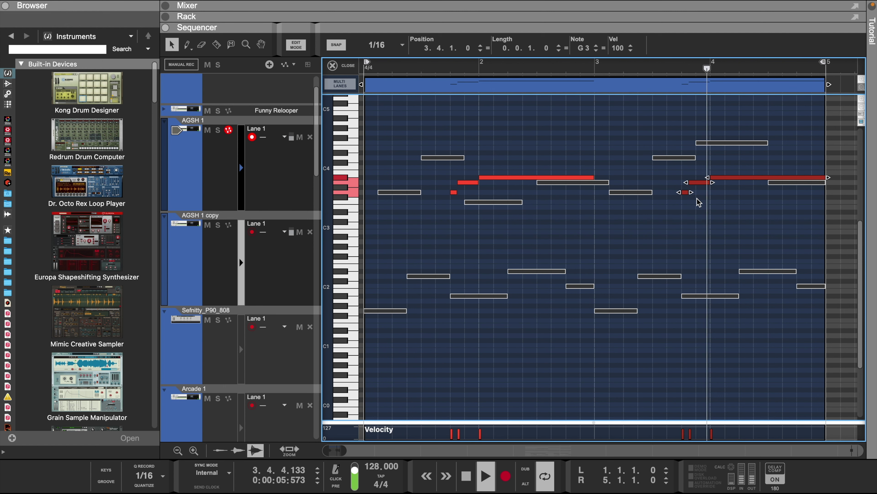
{"action": "left_click", "coordinate": [764, 202]}
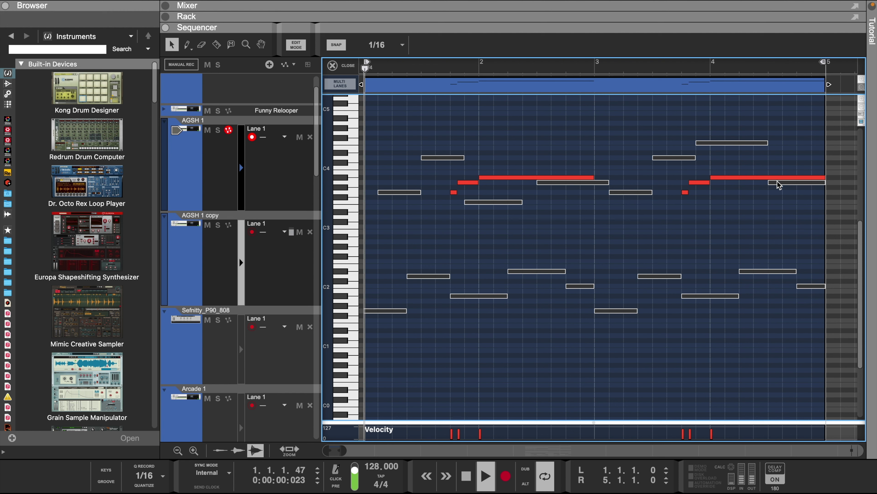
{"action": "key", "text": "space"}
{"action": "left_click", "coordinate": [810, 179]}
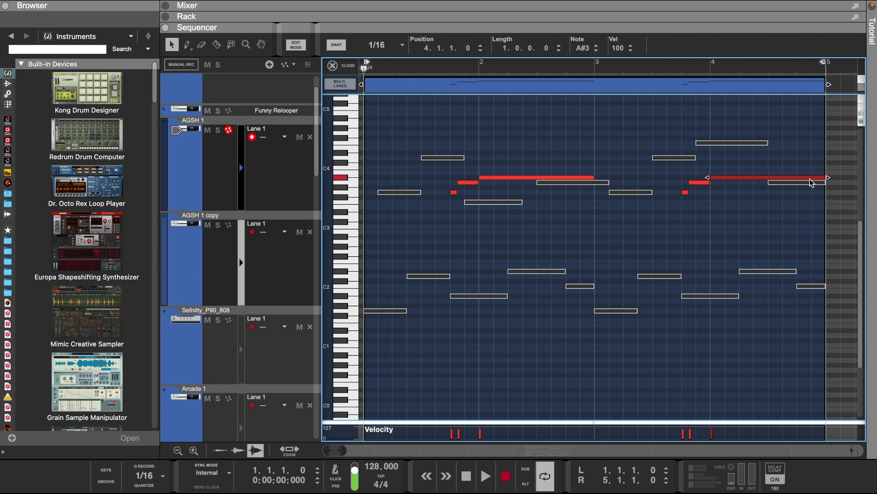
- Select all notes in the AGSH 1 copy clip and lower their velocity
{"action": "left_click_drag", "start_coordinate": [439, 125], "coordinate": [791, 266]}
{"action": "left_click", "coordinate": [398, 192]}
{"action": "left_click_drag", "start_coordinate": [381, 138], "coordinate": [798, 377]}
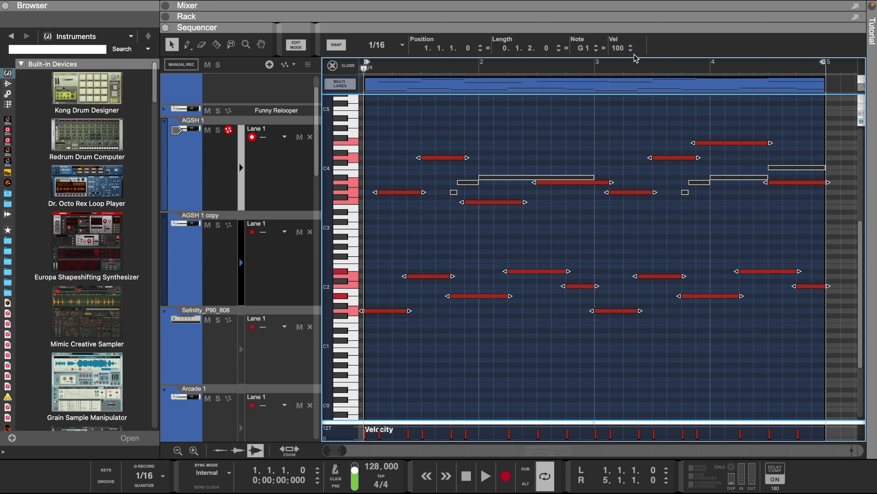
{"action": "left_click", "coordinate": [630, 51]}
{"action": "key", "text": "space"}
{"action": "left_click", "coordinate": [544, 221]}
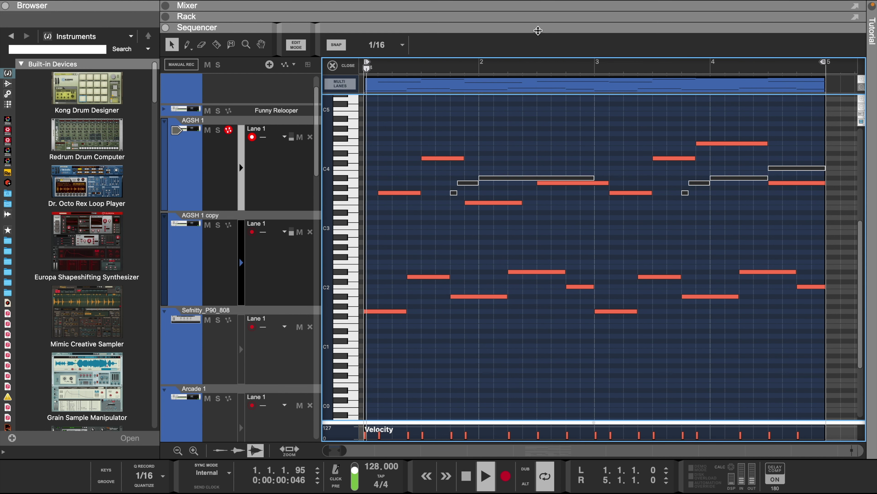
- Enlarge the rack and examine the Portal effect on the AGSH 1 copy channel during playback
{"action": "left_click_drag", "start_coordinate": [539, 29], "coordinate": [547, 163]}
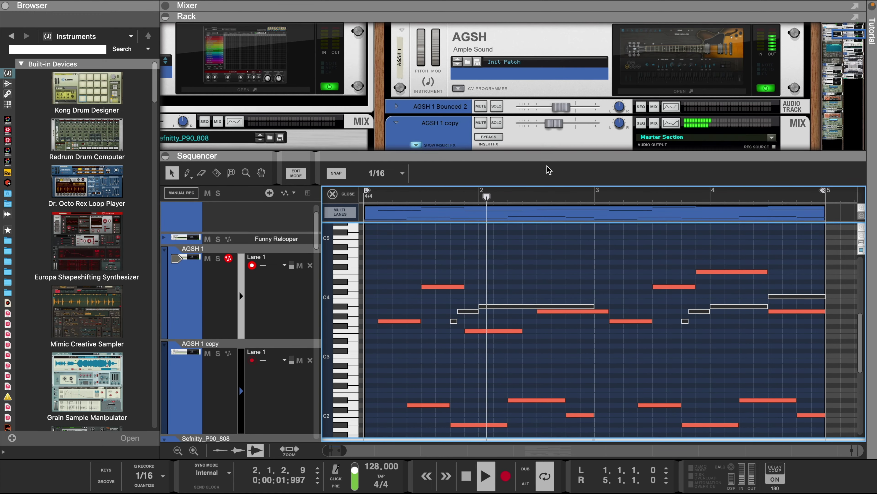
{"action": "scroll", "coordinate": [548, 138], "scroll_direction": "down", "scroll_amount": 5}
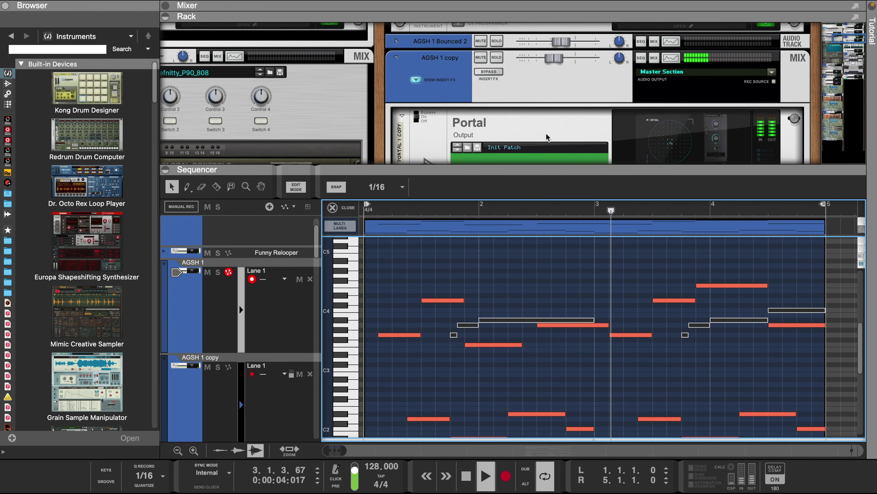
{"action": "left_click", "coordinate": [663, 120]}
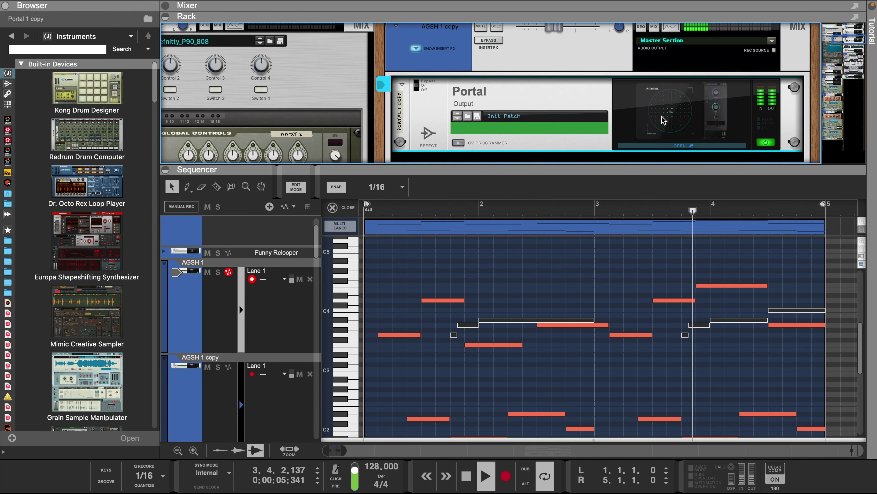
{"action": "left_click", "coordinate": [664, 120]}
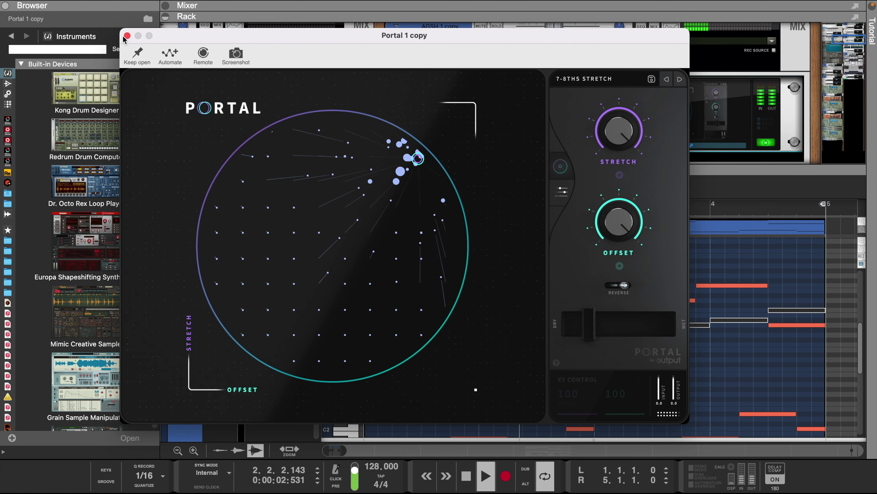
{"action": "key", "text": "space"}
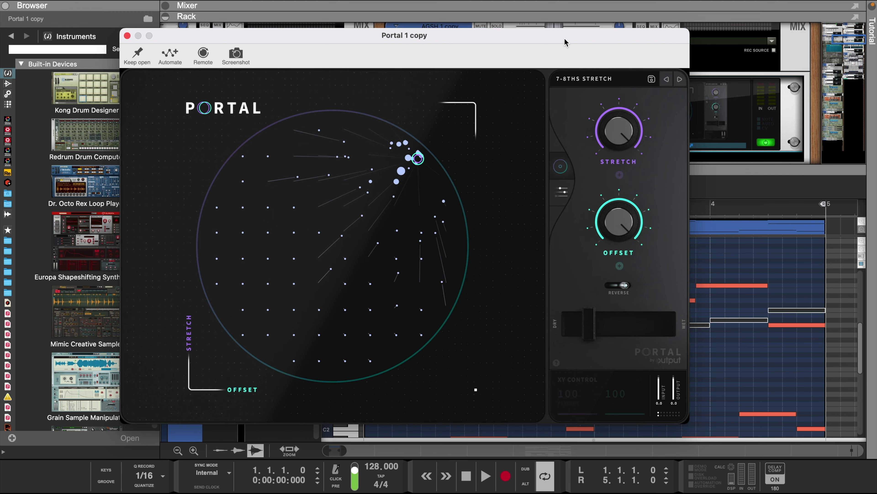
{"action": "left_click_drag", "start_coordinate": [565, 42], "coordinate": [463, 43]}
{"action": "left_click", "coordinate": [70, 33]}
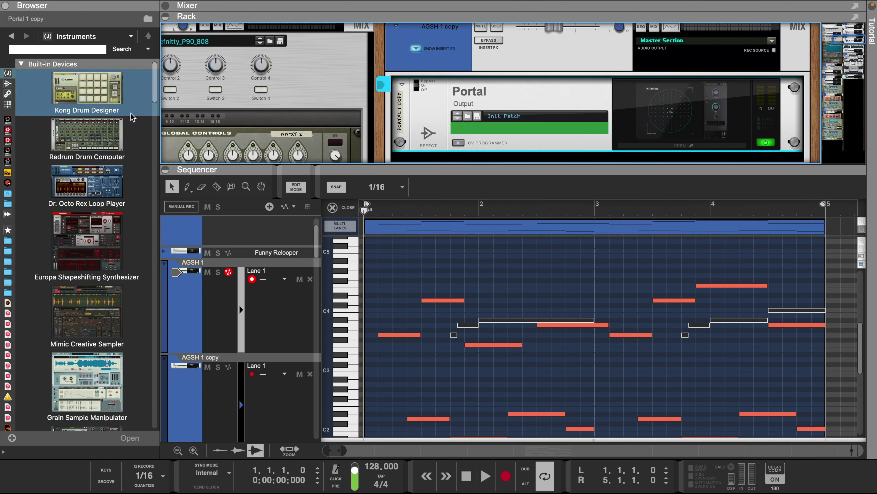
- Examine the Portal effect's grain controls on the AGSH 1 channel while playing the loop
{"action": "left_click", "coordinate": [208, 309]}
{"action": "left_click", "coordinate": [652, 74]}
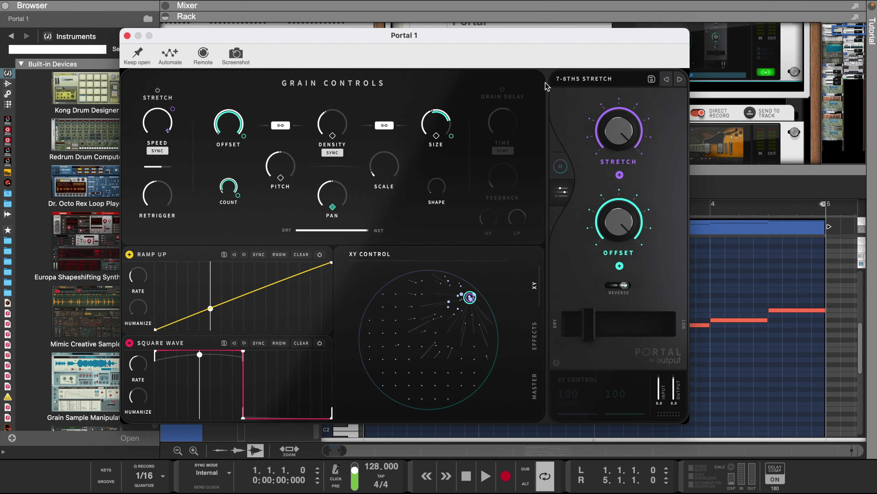
{"action": "key", "text": "space"}
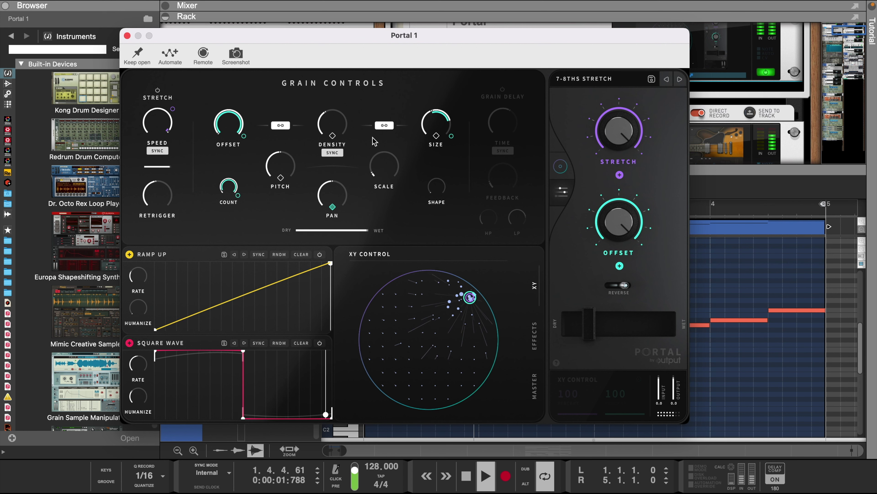
{"action": "left_click", "coordinate": [127, 36]}
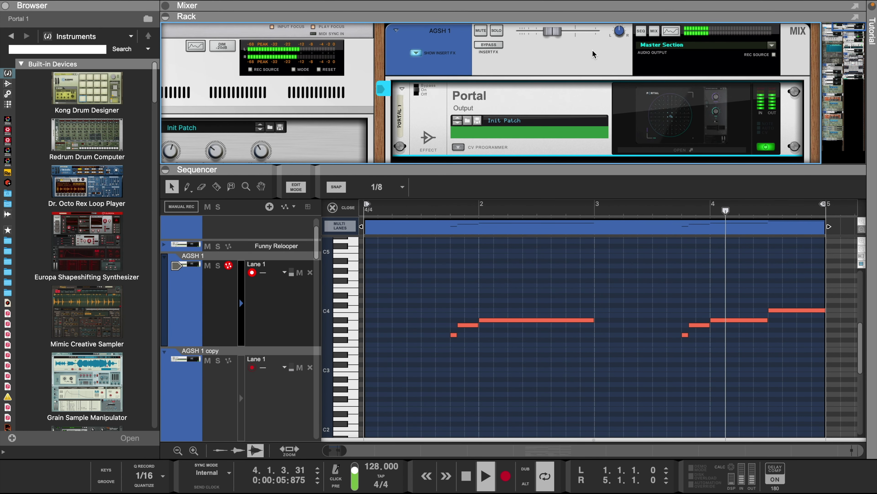
- Examine the 7-8ths Stretch preset of the Portal effect on the AGSH 1 channel, and stop playback
{"action": "left_click", "coordinate": [686, 115]}
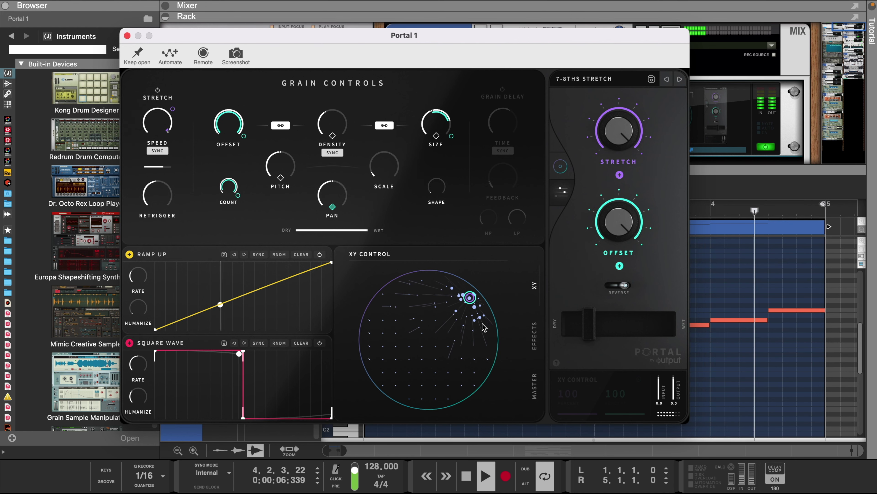
{"action": "key", "text": "space"}
{"action": "left_click", "coordinate": [127, 35]}
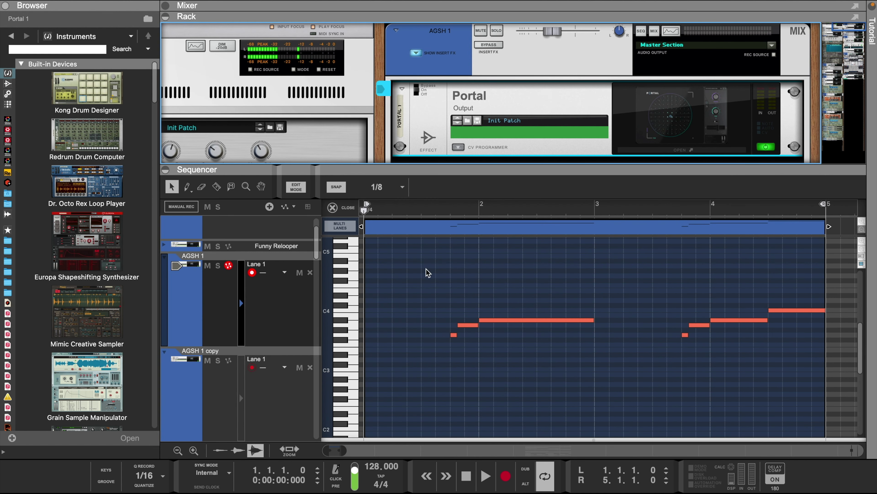
- Leave note editing, select the clips on AGSH 1 and AGSH 1 copy, and bounce them in place to audio tracks
{"action": "left_click", "coordinate": [333, 207]}
{"action": "scroll", "coordinate": [449, 325], "scroll_direction": "down", "scroll_amount": 4}
{"action": "scroll", "coordinate": [687, 313], "scroll_direction": "up", "scroll_amount": 2}
{"action": "left_click_drag", "start_coordinate": [742, 294], "coordinate": [359, 356]}
{"action": "right_click", "coordinate": [359, 356]}
{"action": "left_click", "coordinate": [390, 357]}
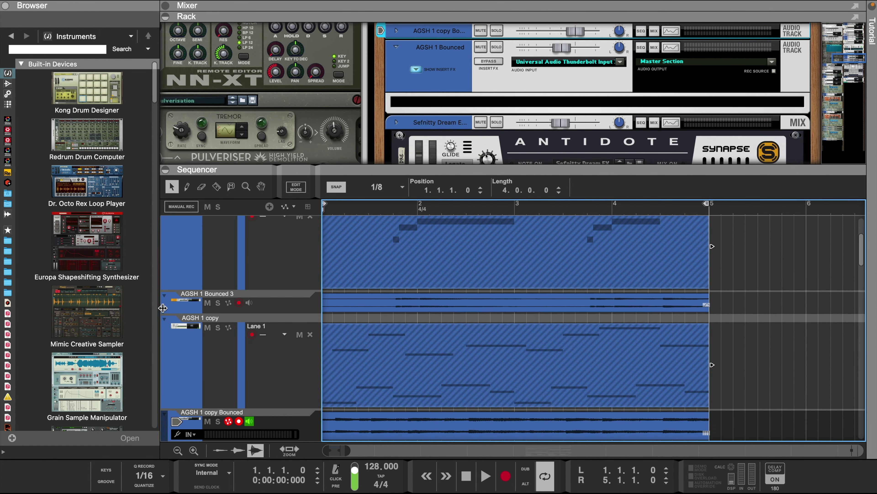
- Increase the track heights of AGSH 1 Bounced 3 and AGSH 1 copy Bounced
{"action": "left_click_drag", "start_coordinate": [164, 307], "coordinate": [166, 408]}
{"action": "scroll", "coordinate": [474, 339], "scroll_direction": "down", "scroll_amount": 2}
{"action": "left_click_drag", "start_coordinate": [303, 396], "coordinate": [306, 456]}
{"action": "left_click_drag", "start_coordinate": [306, 369], "coordinate": [306, 398]}
{"action": "scroll", "coordinate": [411, 343], "scroll_direction": "down", "scroll_amount": 2}
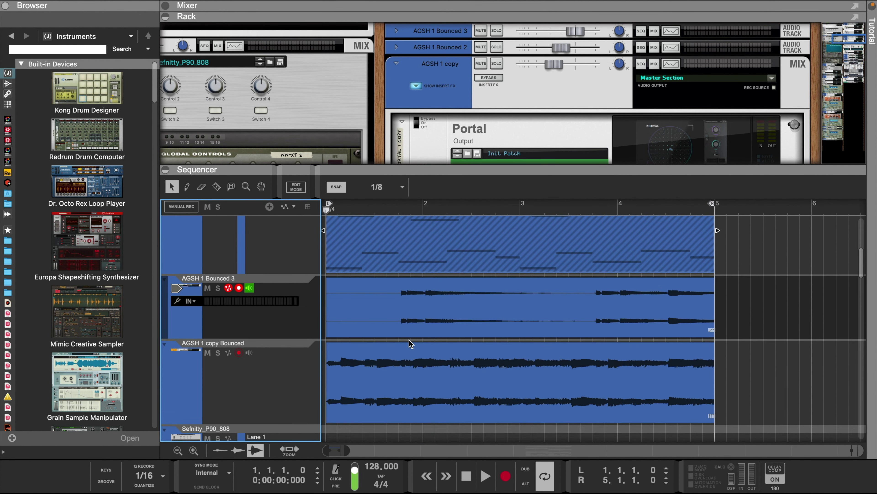
- Select both bounced guitar clips and extend their ends to a length of exactly four bars
{"action": "double_click", "coordinate": [411, 344]}
{"action": "key", "text": "space"}
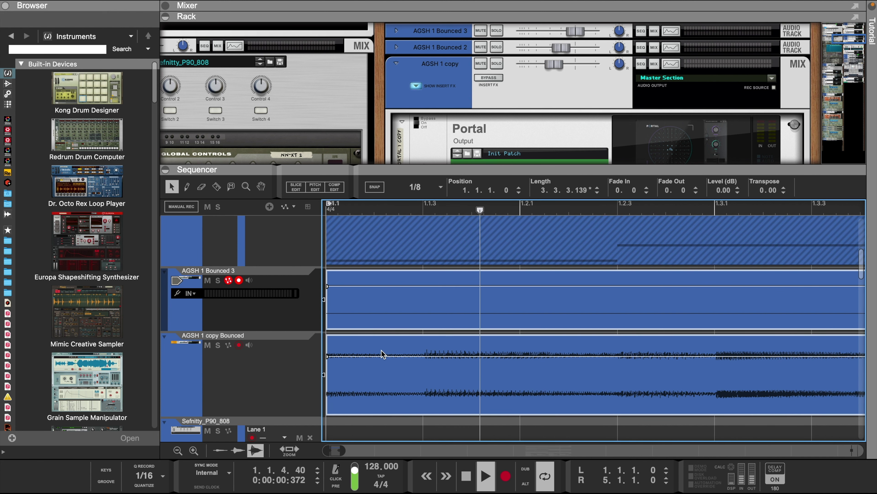
{"action": "left_click_drag", "start_coordinate": [344, 450], "coordinate": [393, 454]}
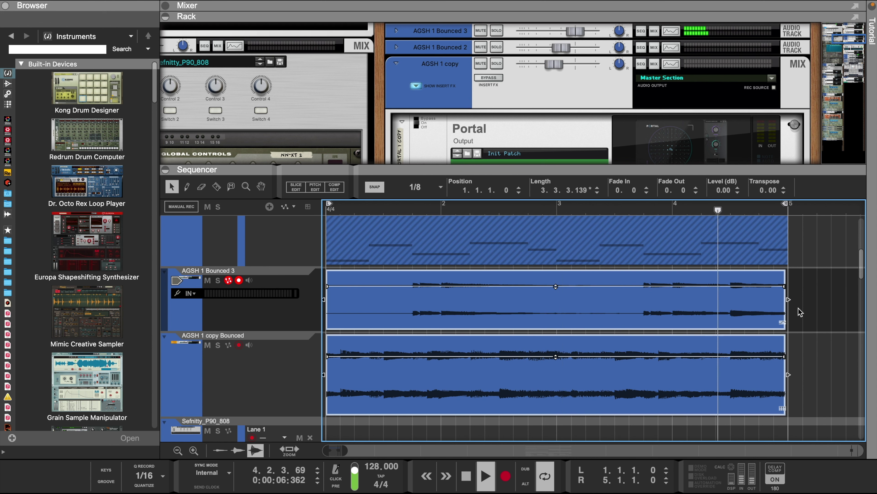
{"action": "left_click_drag", "start_coordinate": [788, 300], "coordinate": [788, 304]}
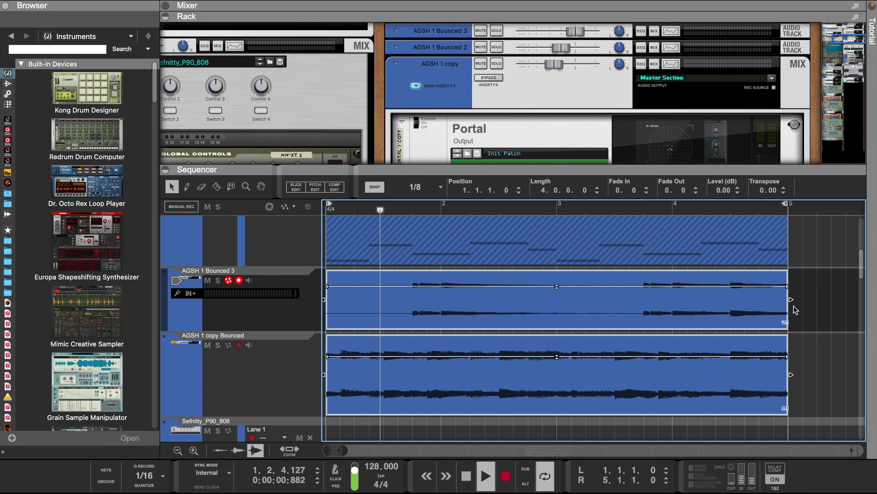
- Set the fade in and fade out of both bounced guitar clips to 0.1
{"action": "key", "text": "space"}
{"action": "double_click", "coordinate": [674, 191]}
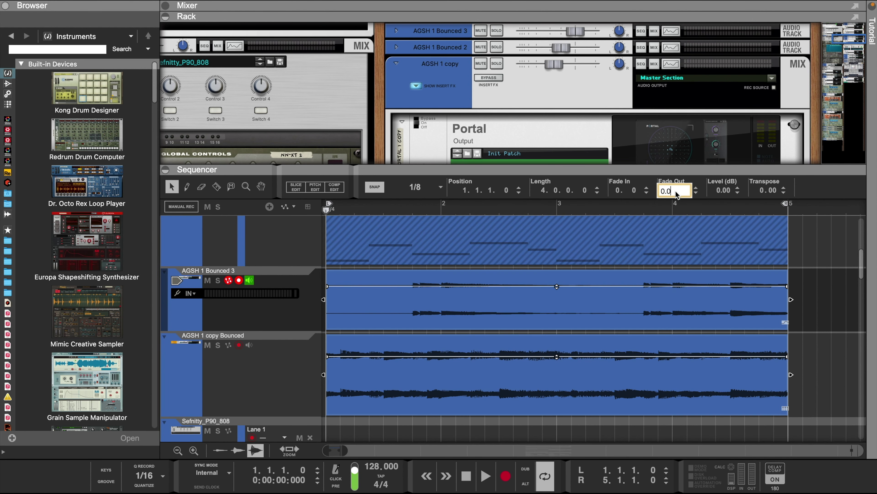
{"action": "key", "text": "BackSpace"}
{"action": "type", "text": "1"}
{"action": "double_click", "coordinate": [630, 193]}
- Lower the level of both bounced guitar clips to -21.71 dB while listening to the loop
{"action": "scroll", "coordinate": [801, 332], "scroll_direction": "up", "scroll_amount": 1}
{"action": "left_click_drag", "start_coordinate": [800, 353], "coordinate": [468, 312]}
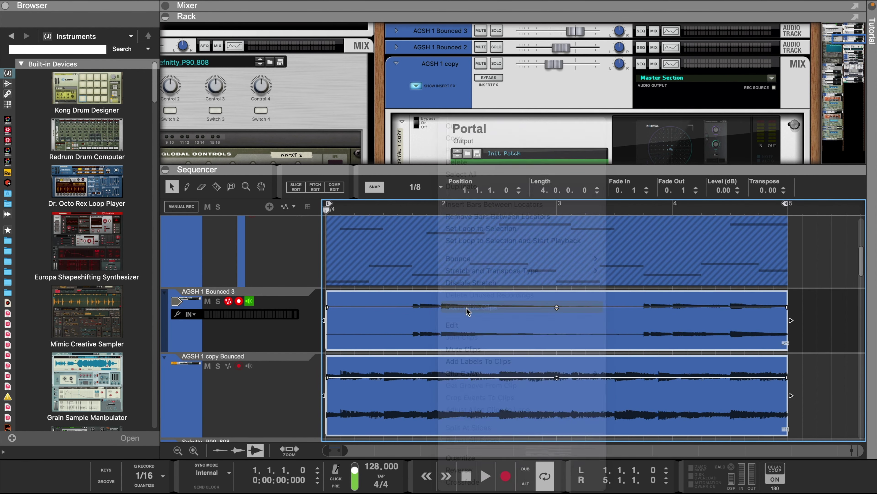
{"action": "left_click_drag", "start_coordinate": [557, 307], "coordinate": [557, 330]}
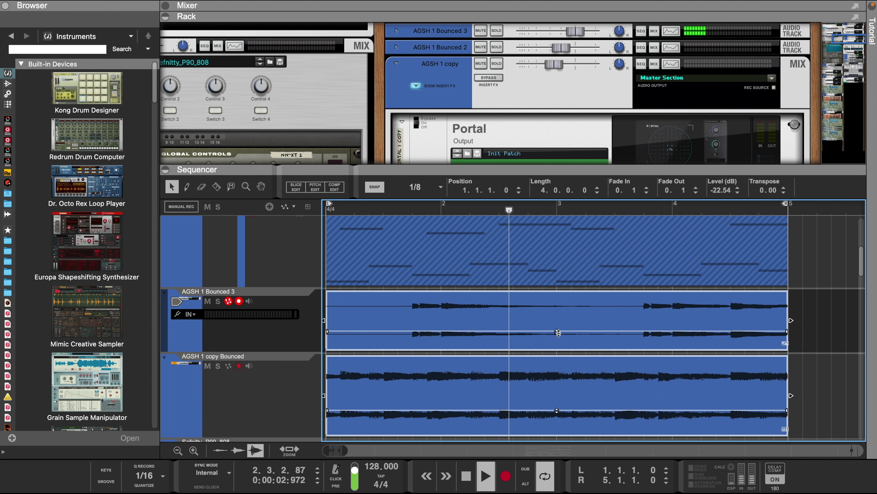
{"action": "left_click_drag", "start_coordinate": [558, 332], "coordinate": [558, 332]}
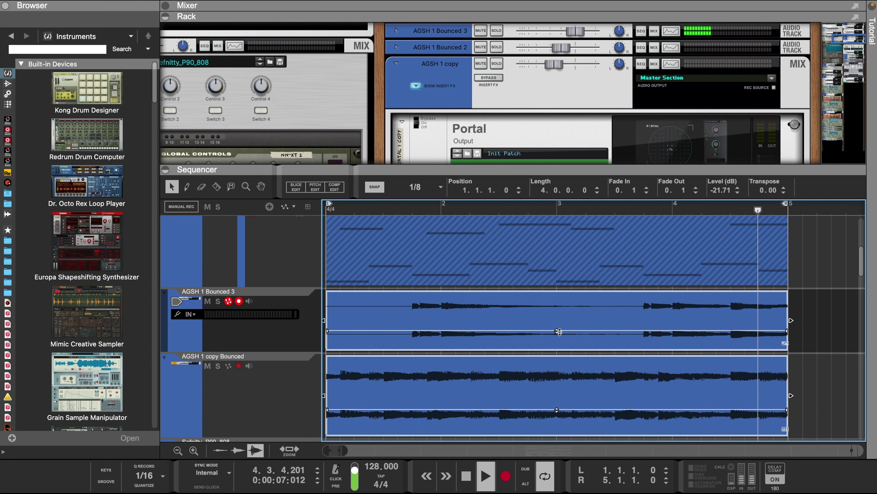
{"action": "key", "text": "space"}
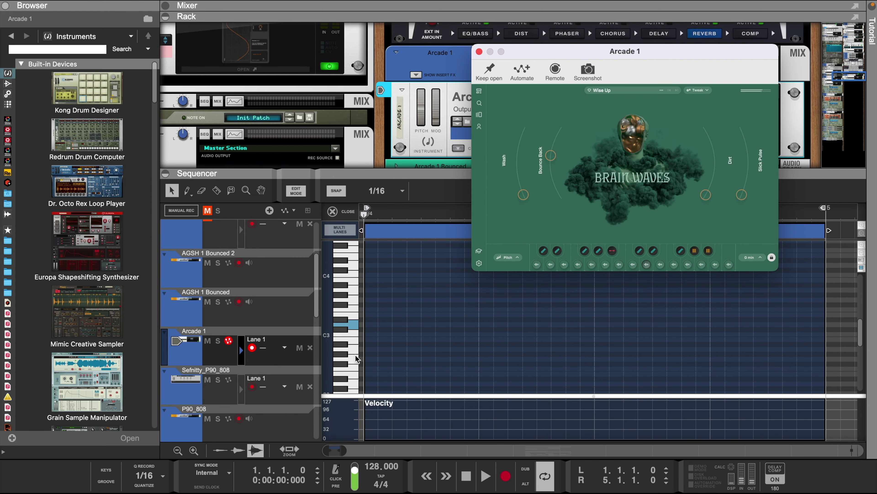
- Draw a single D3 note across all four bars on the Arcade 1 track and close the Arcade window
{"action": "left_click", "coordinate": [368, 328]}
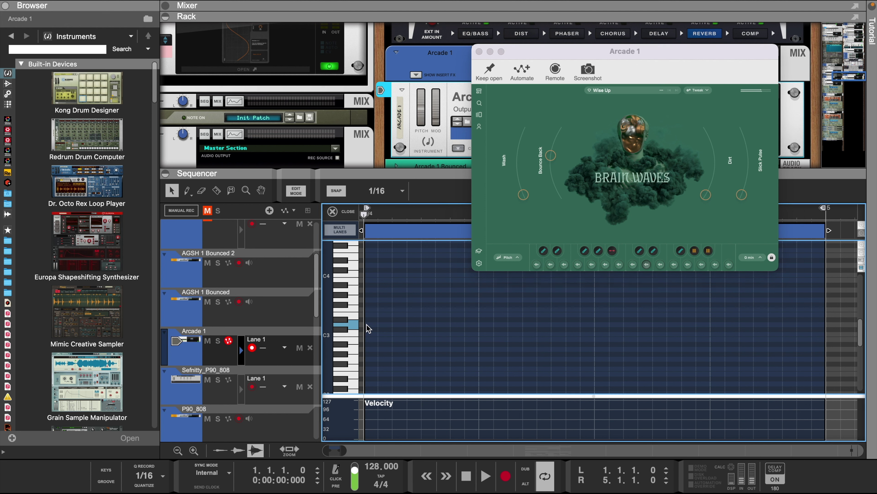
{"action": "left_click_drag", "start_coordinate": [425, 328], "coordinate": [816, 334]}
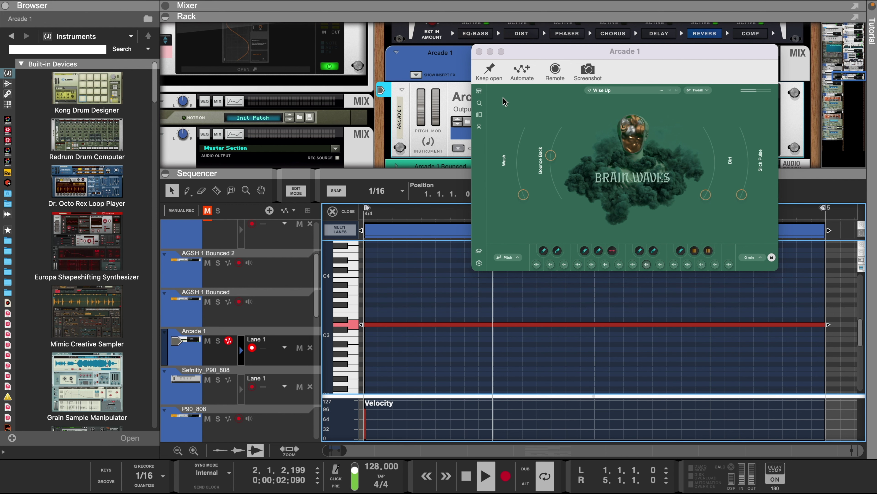
{"action": "left_click", "coordinate": [479, 52]}
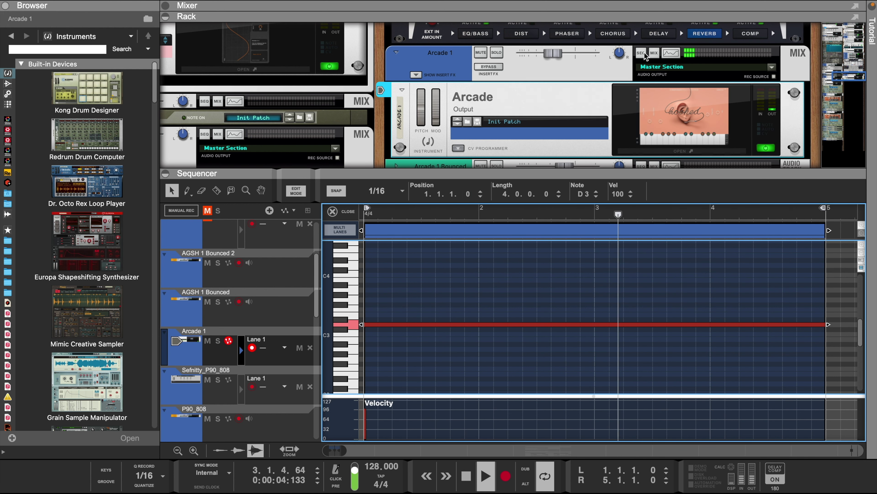
- Examine the Spectrum EQ's low-pass and high-pass curve on the Arcade 1 channel alongside the instrument during playback
{"action": "left_click", "coordinate": [671, 52]}
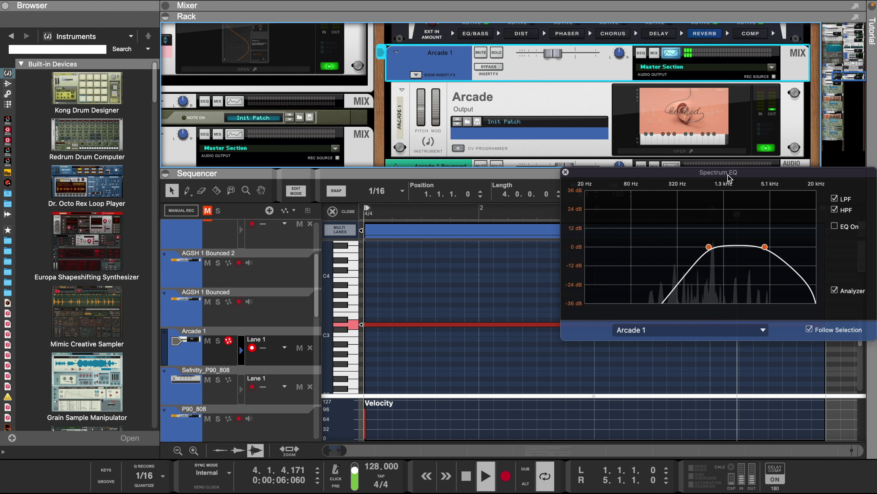
{"action": "left_click_drag", "start_coordinate": [731, 175], "coordinate": [598, 89]}
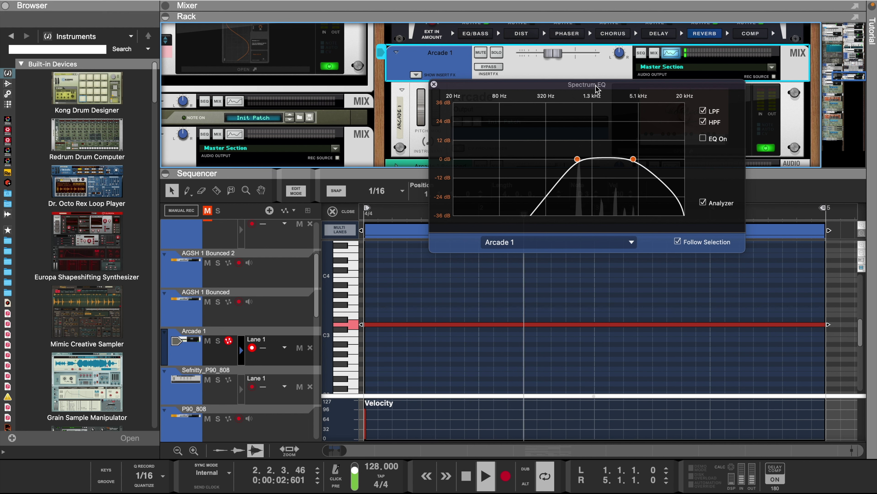
{"action": "left_click_drag", "start_coordinate": [552, 92], "coordinate": [244, 98]}
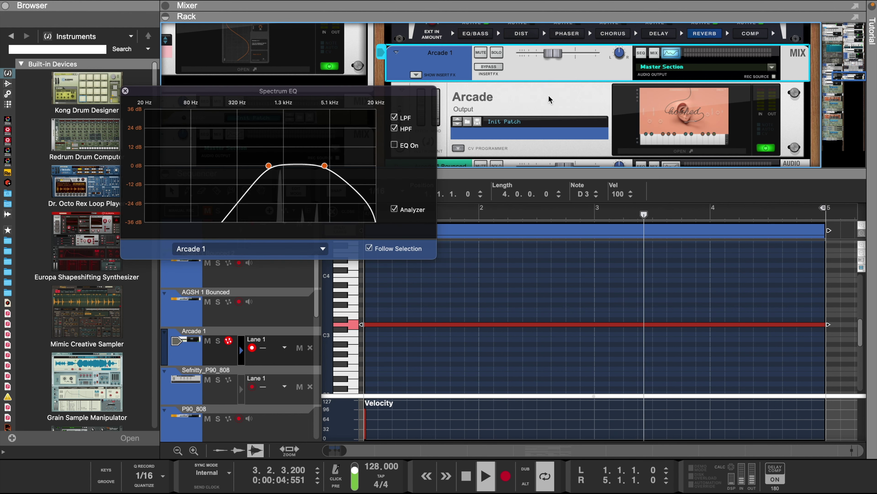
{"action": "left_click", "coordinate": [682, 107]}
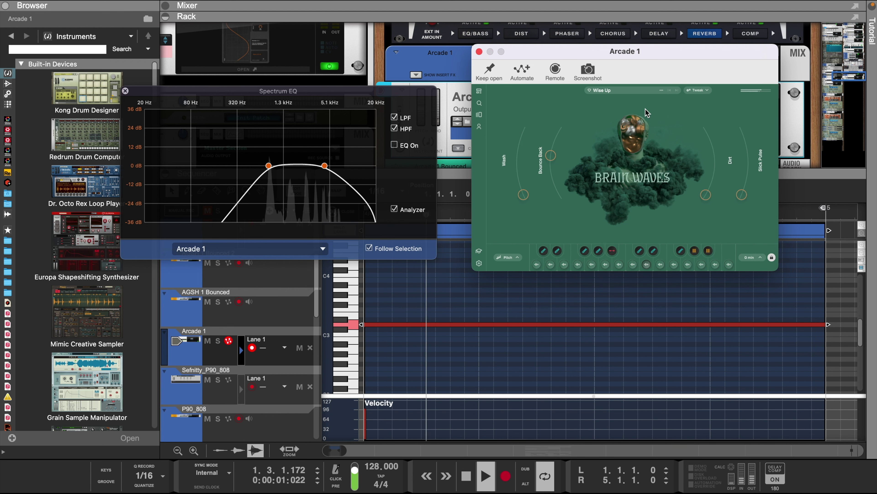
{"action": "key", "text": "space"}
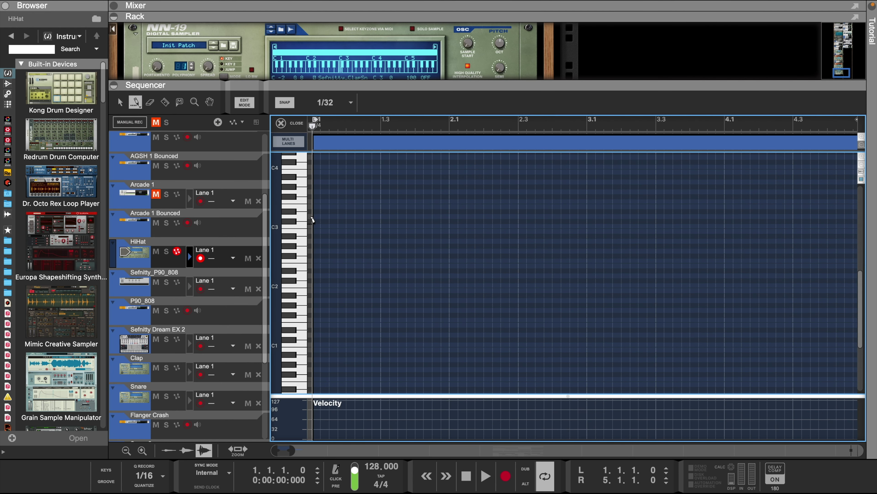
- Fill the rest of bar 1 in the HiHat clip with 1/8 notes on C3 and B2 and a 1/64 roll on A#2
{"action": "left_click", "coordinate": [327, 103]}
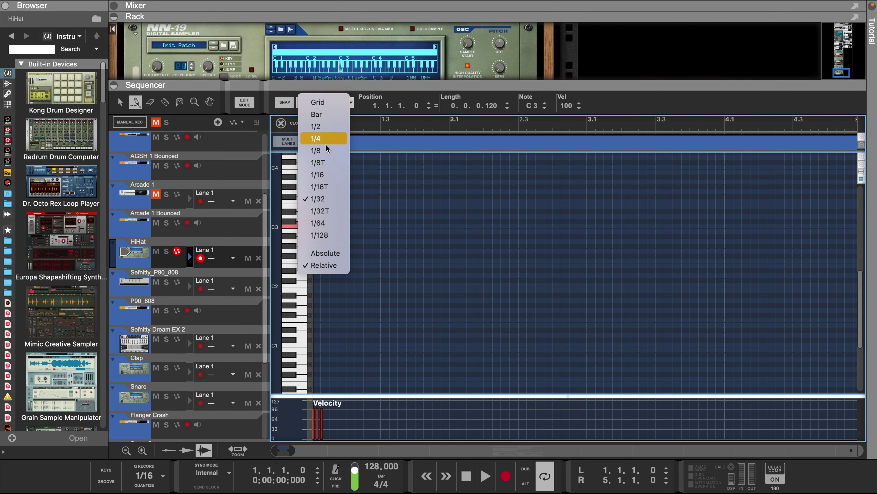
{"action": "left_click", "coordinate": [326, 152]}
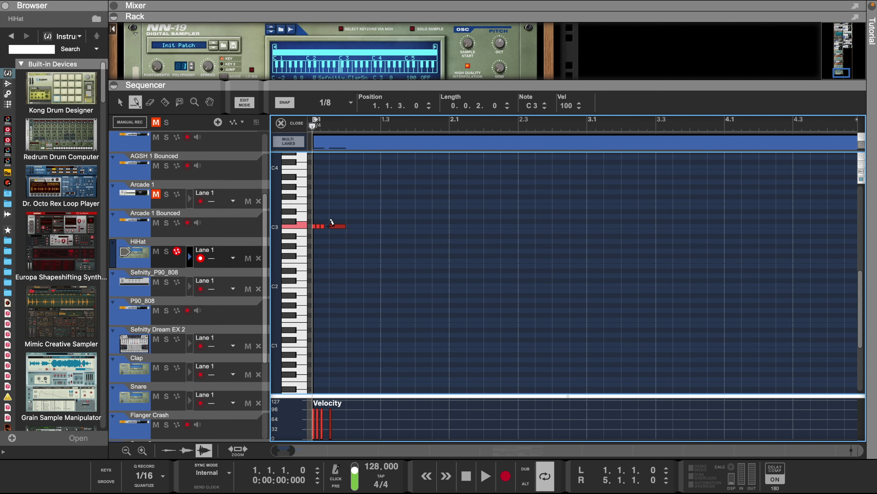
{"action": "left_click", "coordinate": [326, 103]}
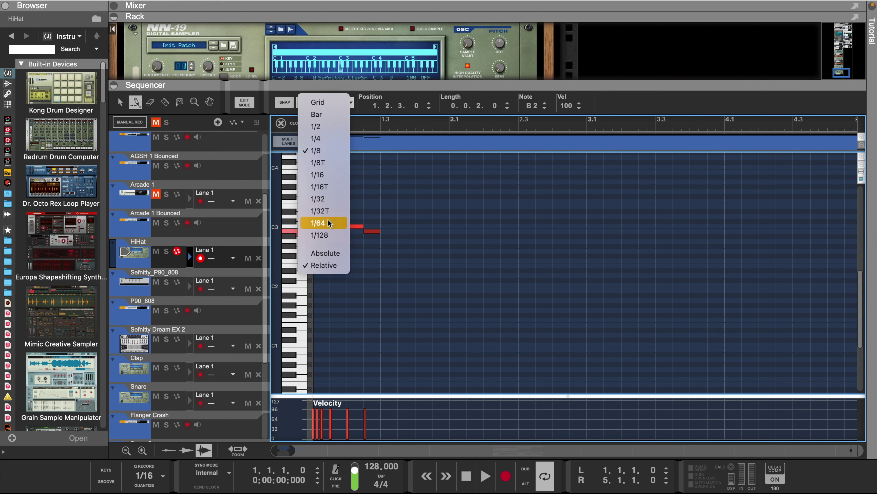
{"action": "left_click", "coordinate": [329, 222]}
{"action": "left_click_drag", "start_coordinate": [399, 236], "coordinate": [403, 236]}
{"action": "left_click", "coordinate": [326, 103]}
{"action": "left_click", "coordinate": [326, 152]}
{"action": "left_click", "coordinate": [422, 226]}
{"action": "left_click", "coordinate": [440, 231]}
- Fill bar 2 of the HiHat clip with short C3 hits, rolls on F#2 and G#2, and 1/8 notes on C3, G#2 and C2
{"action": "left_click", "coordinate": [327, 103]}
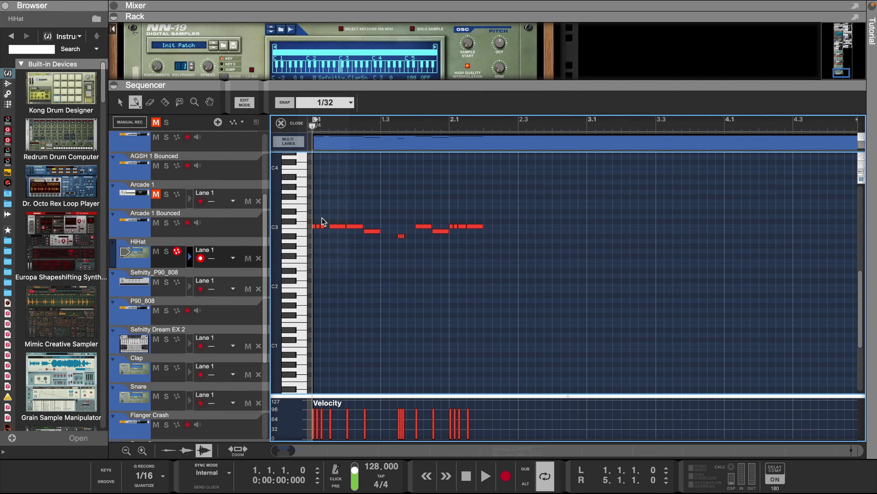
{"action": "left_click", "coordinate": [503, 226]}
{"action": "left_click", "coordinate": [327, 103]}
{"action": "left_click", "coordinate": [328, 222]}
{"action": "left_click_drag", "start_coordinate": [486, 255], "coordinate": [541, 246]}
{"action": "left_click", "coordinate": [327, 103]}
{"action": "left_click", "coordinate": [326, 152]}
- Raise the velocity of all hi-hat notes to 127 and play the pattern
{"action": "left_click_drag", "start_coordinate": [607, 401], "coordinate": [313, 400]}
{"action": "key", "text": "space"}
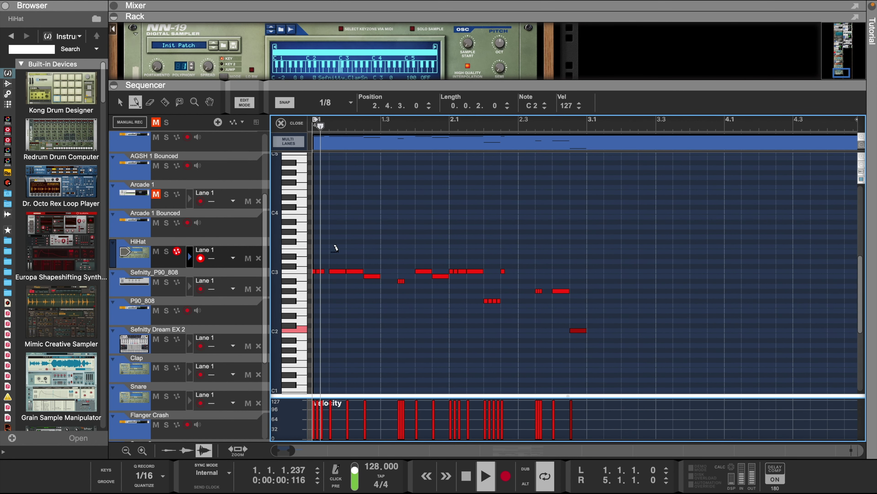
{"action": "scroll", "coordinate": [331, 267], "scroll_direction": "down", "scroll_amount": 2}
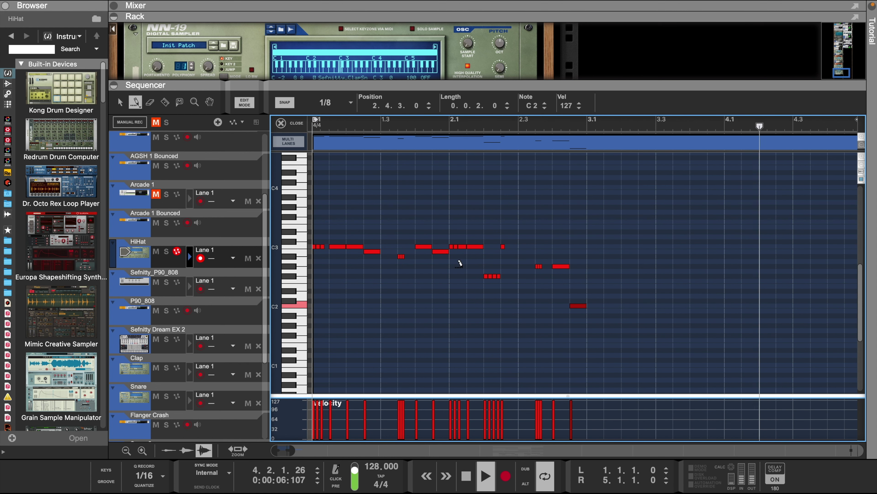
{"action": "key", "text": "space"}
- Copy the opening hi-hat notes of bar 1 to bar 3, add a 1/32 C3 note at 3.1.1, and play the pattern
{"action": "left_click_drag", "start_coordinate": [316, 215], "coordinate": [353, 292]}
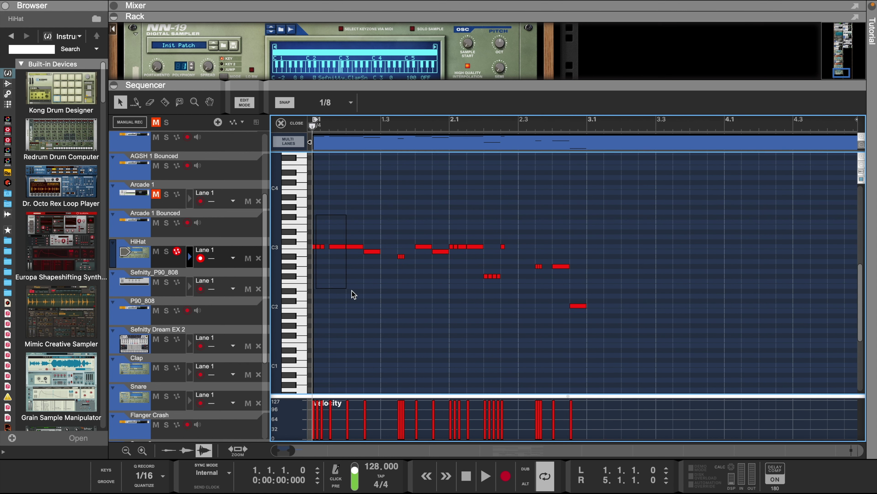
{"action": "left_click_drag", "start_coordinate": [397, 310], "coordinate": [398, 310]}
{"action": "left_click_drag", "start_coordinate": [318, 246], "coordinate": [594, 249]}
{"action": "left_click", "coordinate": [326, 103]}
{"action": "left_click", "coordinate": [322, 218]}
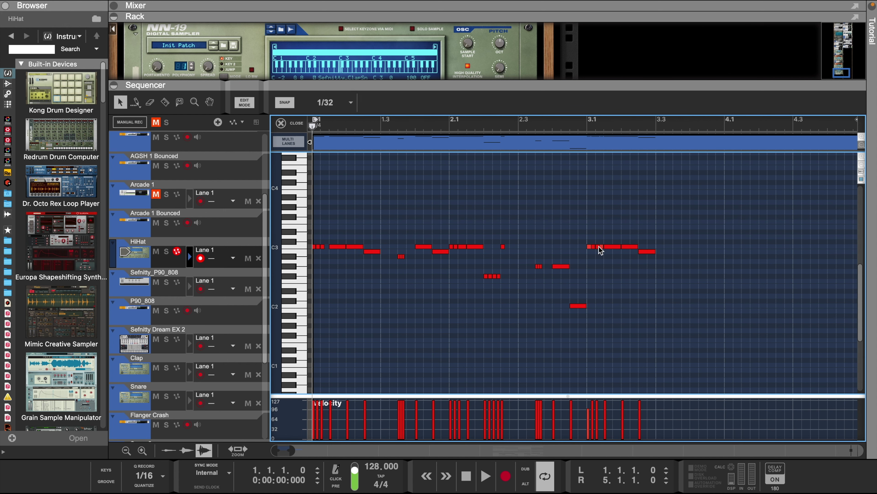
{"action": "key", "text": "space"}
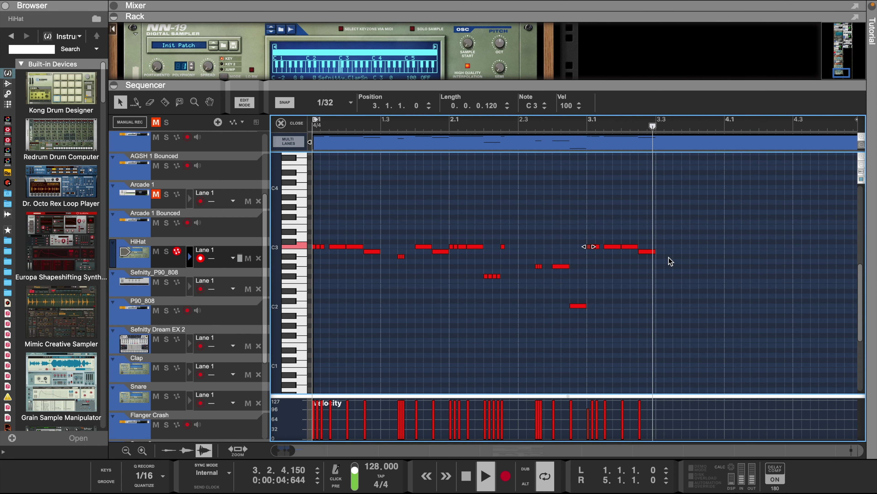
{"action": "key", "text": "space"}
- Add a 1/64 roll on A#2 and a following 1/8 note on A#2 in the second half of bar 3
{"action": "left_click", "coordinate": [333, 102]}
{"action": "left_click", "coordinate": [321, 222]}
{"action": "key", "text": "w"}
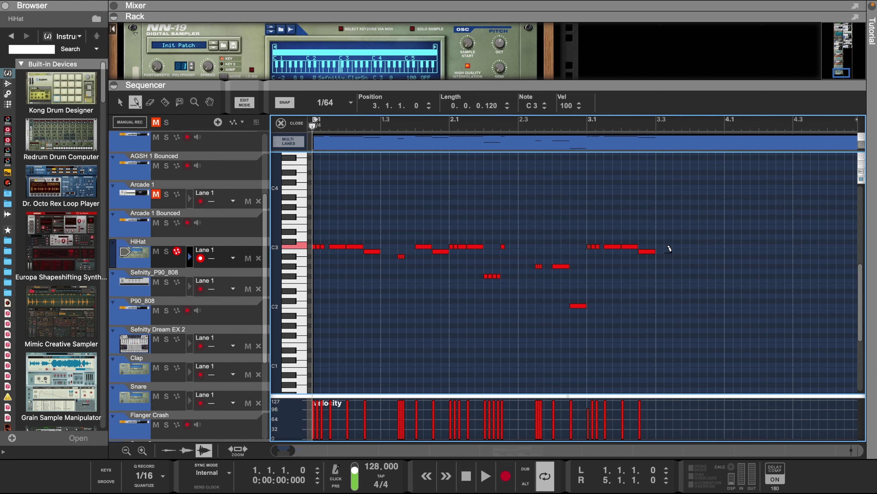
{"action": "left_click_drag", "start_coordinate": [674, 256], "coordinate": [679, 256]}
{"action": "left_click", "coordinate": [332, 103]}
{"action": "left_click", "coordinate": [321, 151]}
{"action": "left_click", "coordinate": [699, 256]}
{"action": "scroll", "coordinate": [715, 278], "scroll_direction": "right", "scroll_amount": 1}
- Add an F2 note at the end of bar 3, three 1/8T notes on C2, and four 1/32 notes on F2 in bar 4
{"action": "left_click", "coordinate": [332, 103]}
{"action": "left_click", "coordinate": [321, 165]}
{"action": "mouse_move", "coordinate": [723, 300]}
{"action": "left_mouse_down"}
{"action": "mouse_move", "coordinate": [747, 300]}
{"action": "mouse_move", "coordinate": [768, 276]}
{"action": "left_mouse_up"}
{"action": "left_click", "coordinate": [333, 103]}
{"action": "left_click", "coordinate": [321, 209]}
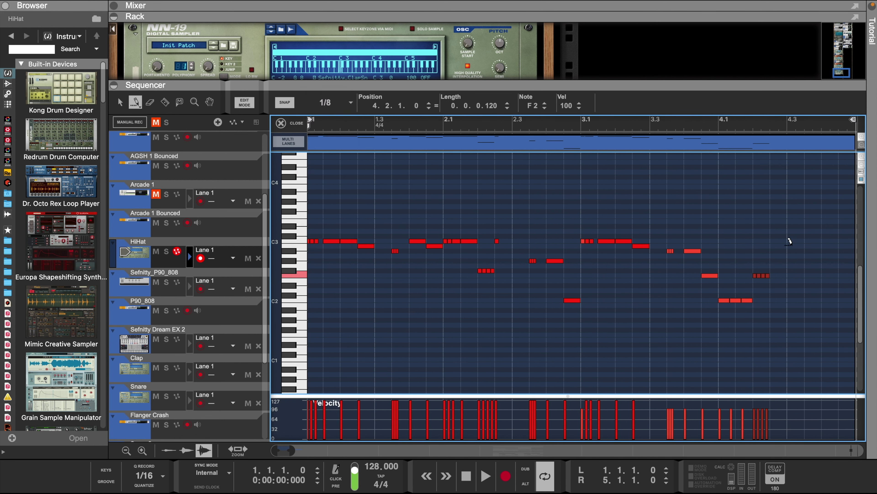
- Finish bar 4 with a 1/8 note on B2 and 1/64 rolls on B2, C2 and A#1, with all velocities at 127, and play it
{"action": "left_click", "coordinate": [792, 245]}
{"action": "left_click", "coordinate": [816, 245]}
{"action": "left_click", "coordinate": [825, 300]}
{"action": "left_click", "coordinate": [843, 310]}
{"action": "key", "text": "space"}
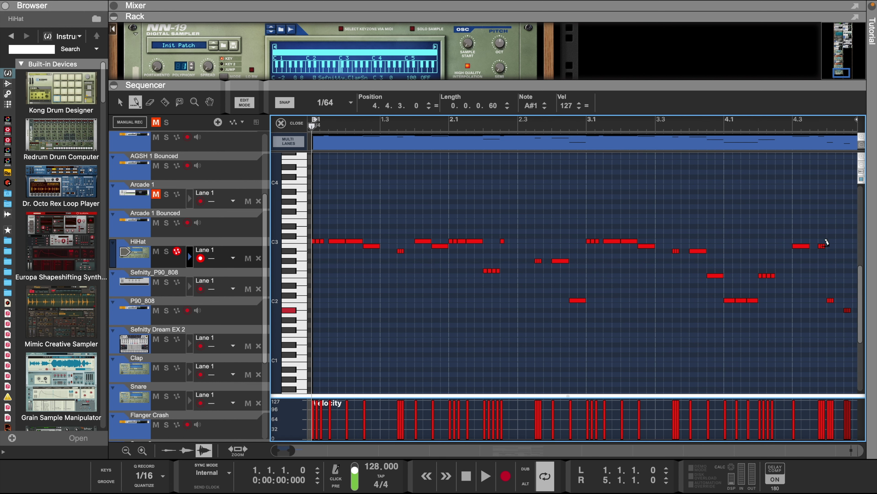
- Move the three-note B2 roll in bar 4 earlier to 4.3.3 and play the pattern
{"action": "left_click_drag", "start_coordinate": [740, 166], "coordinate": [666, 294]}
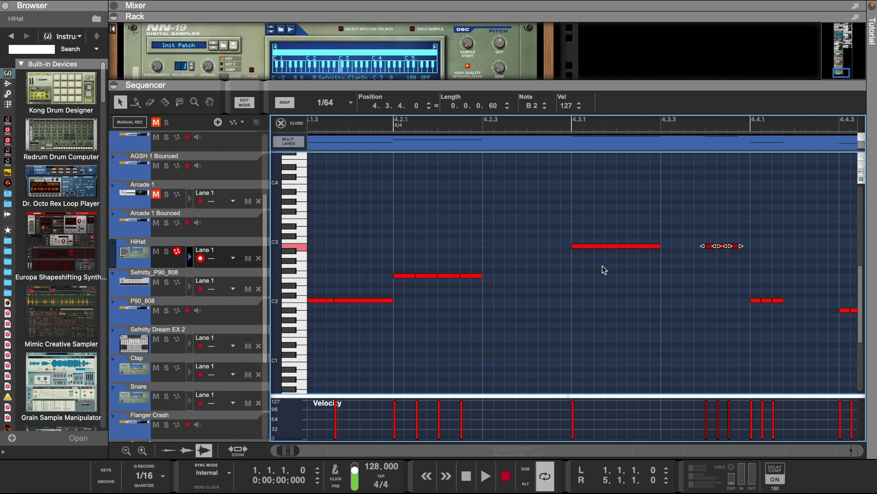
{"action": "key", "text": "super+Left"}
{"action": "key", "text": "super+Left"}
{"action": "key", "text": "super+Left"}
{"action": "key", "text": "super+Left"}
{"action": "left_click", "coordinate": [549, 126]}
{"action": "key", "text": "space"}
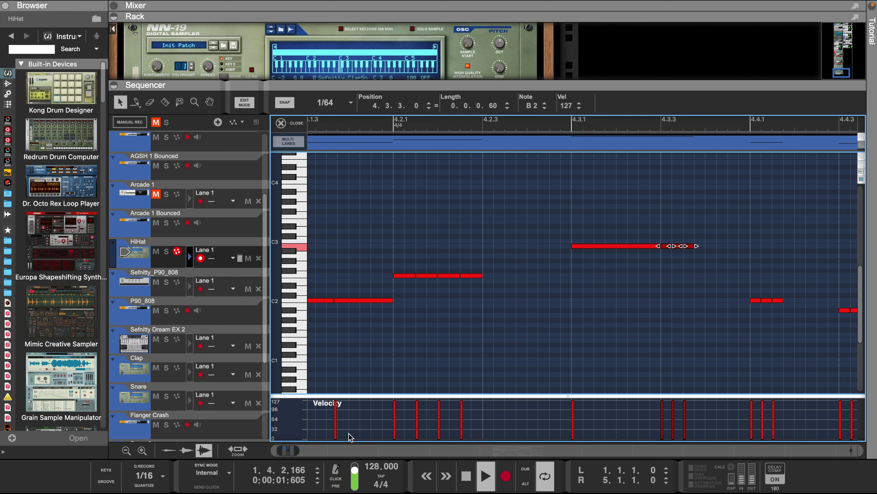
{"action": "left_click_drag", "start_coordinate": [277, 450], "coordinate": [219, 447]}
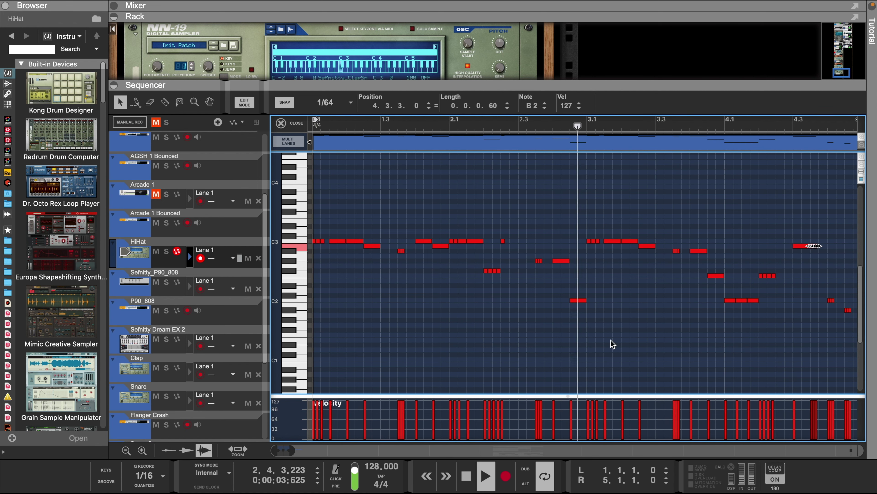
- Shorten the B2 note at 4.3.1 in the hi-hat pattern to a 1/16 note
{"action": "left_click", "coordinate": [729, 307]}
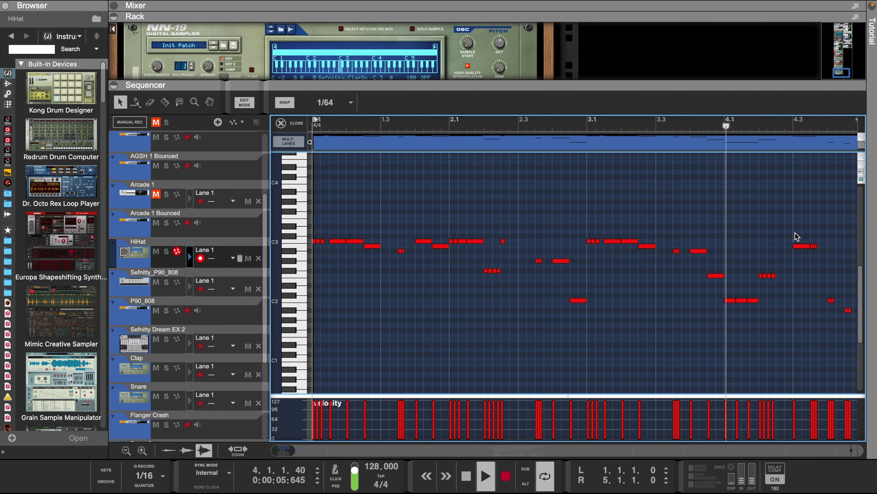
{"action": "left_click", "coordinate": [804, 246]}
{"action": "left_click_drag", "start_coordinate": [810, 246], "coordinate": [803, 248]}
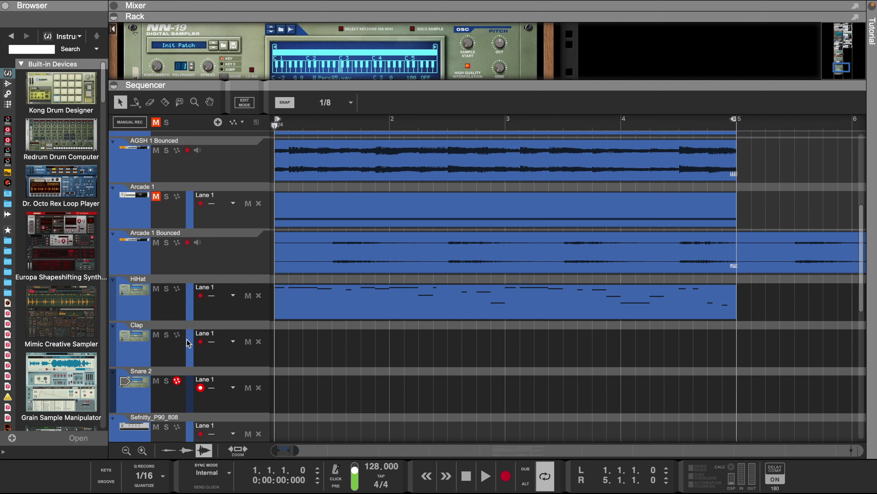
- Draw an empty clip on the Clap track, copy it to Snare 2, and extend both clips to the full four bars
{"action": "left_click", "coordinate": [186, 341]}
{"action": "double_click", "coordinate": [276, 344]}
{"action": "left_click_drag", "start_coordinate": [294, 347], "coordinate": [727, 347]}
{"action": "left_click_drag", "start_coordinate": [453, 350], "coordinate": [451, 390]}
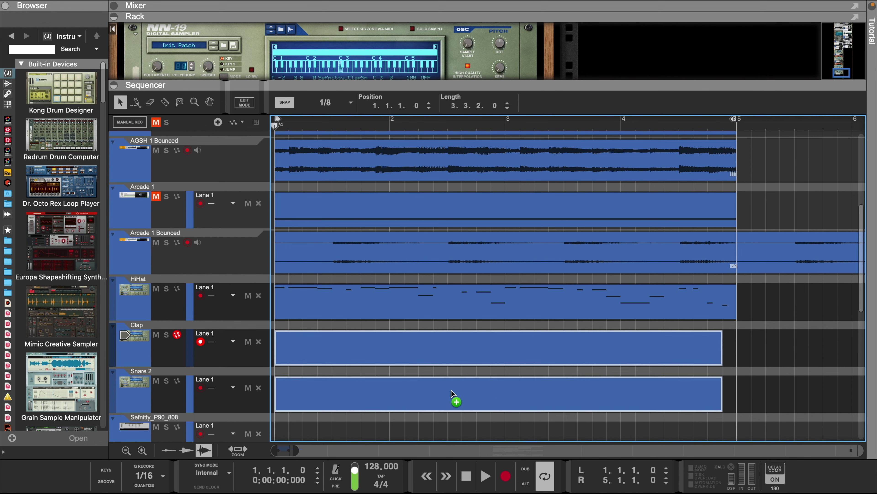
{"action": "left_click_drag", "start_coordinate": [747, 315], "coordinate": [424, 406]}
{"action": "left_click", "coordinate": [436, 304], "text": "shift"}
{"action": "left_click_drag", "start_coordinate": [723, 349], "coordinate": [736, 350]}
- Open the HiHat, Clap and Snare 2 clips together for note editing
{"action": "left_click", "coordinate": [449, 304], "text": "shift"}
{"action": "right_click", "coordinate": [430, 337]}
{"action": "left_click", "coordinate": [445, 344]}
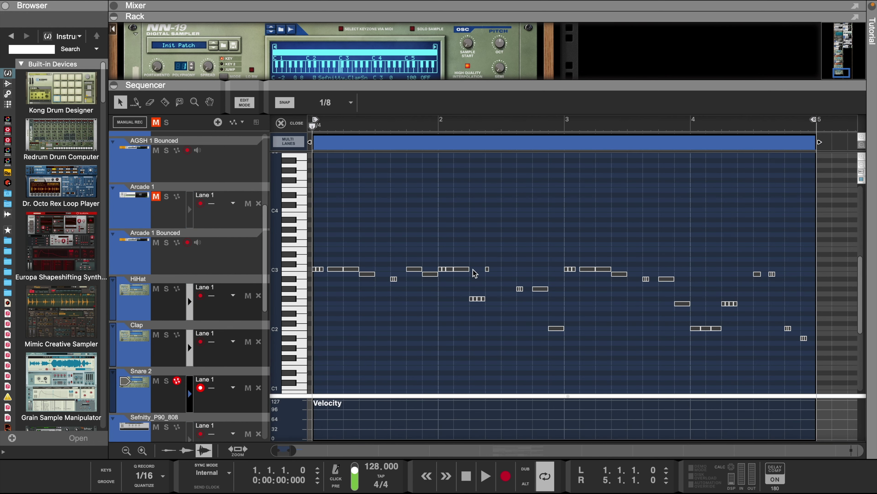
- On Clap, add 1/8 C3 notes at 1.3.1, 2.3.1, four from 3.3.1, and 4.3.1, at velocity 127 except for three softer repeats in bar 3
{"action": "left_click", "coordinate": [299, 267]}
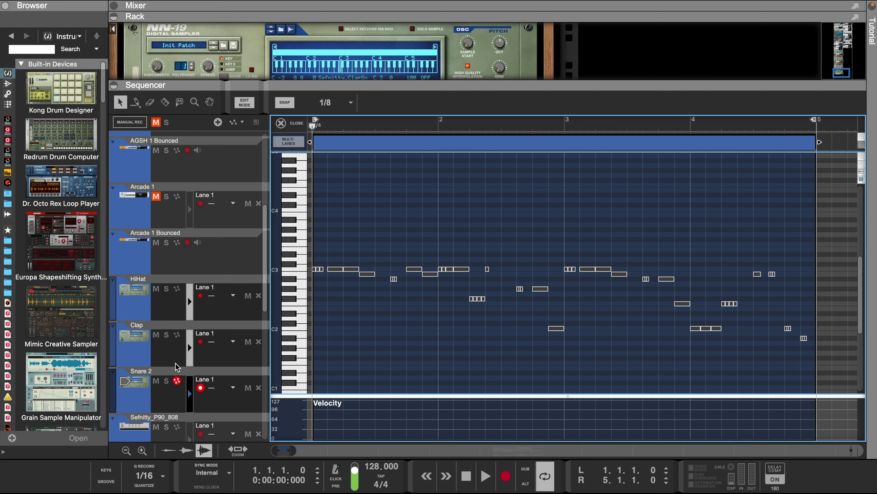
{"action": "left_click", "coordinate": [181, 359]}
{"action": "double_click", "coordinate": [383, 269]}
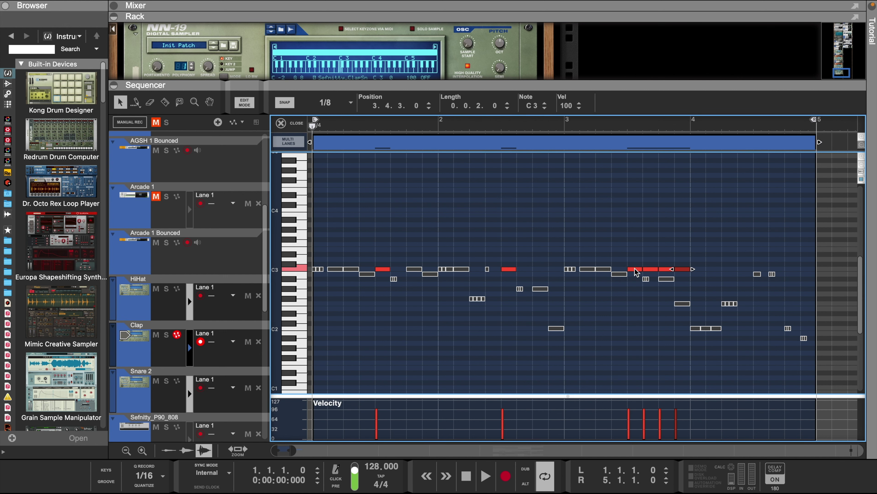
{"action": "key", "text": "w"}
{"action": "left_click", "coordinate": [758, 269]}
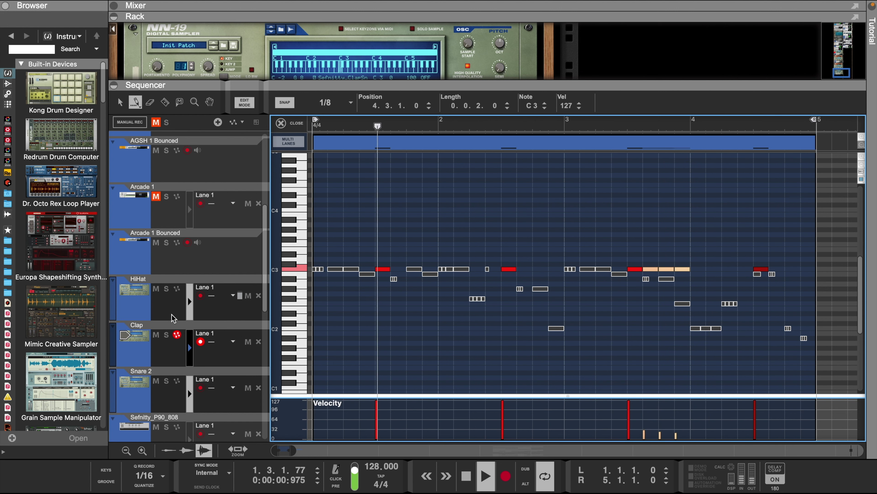
- On Snare 2, add short B2 notes at 2.1.3 and 2.2.3 and a three-note C3, C3, B2 fill from 4.2.1
{"action": "left_click", "coordinate": [190, 392]}
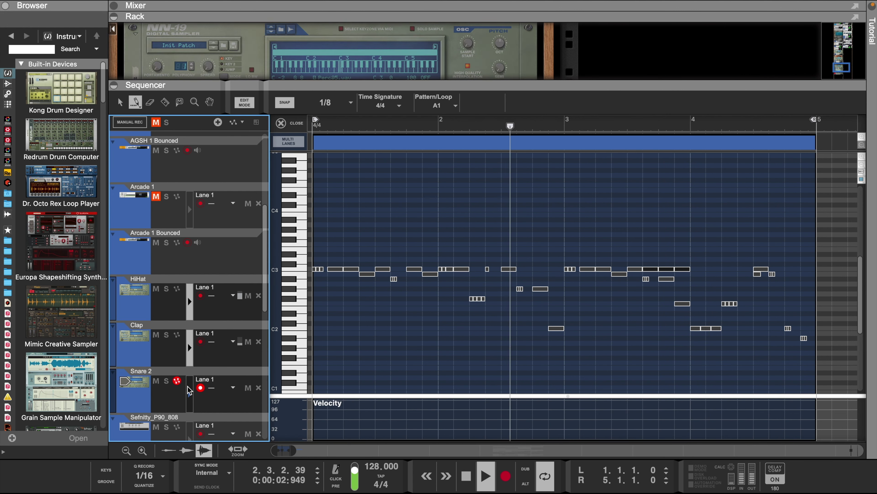
{"action": "left_click", "coordinate": [325, 102]}
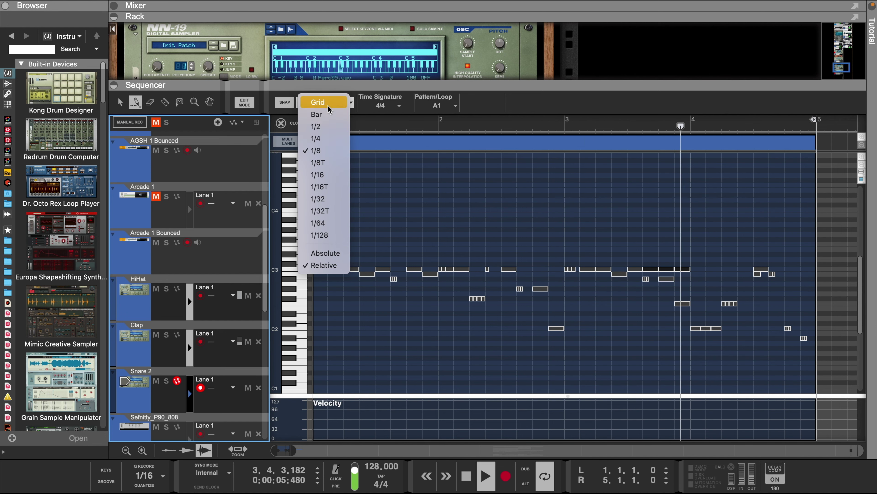
{"action": "left_click", "coordinate": [325, 198]}
{"action": "left_click", "coordinate": [456, 274]}
{"action": "left_click", "coordinate": [487, 273]}
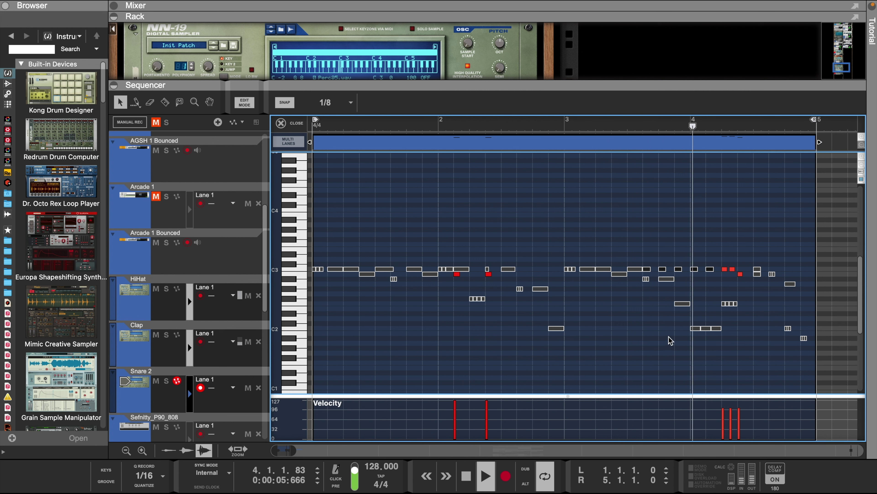
- On HiHat, lower the middle notes' velocities in the rolls of bars 1 and 2 and taper the F#2 run and following C3 to about 70
{"action": "left_click", "coordinate": [192, 308]}
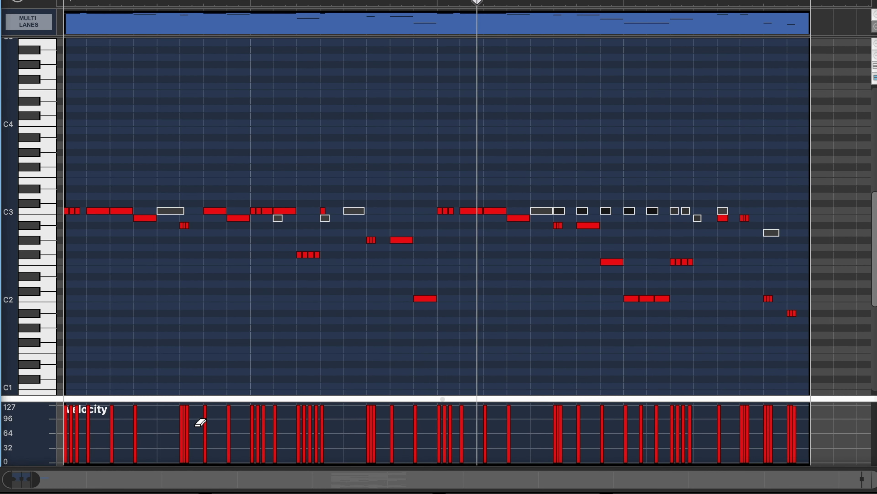
{"action": "left_click", "coordinate": [71, 416]}
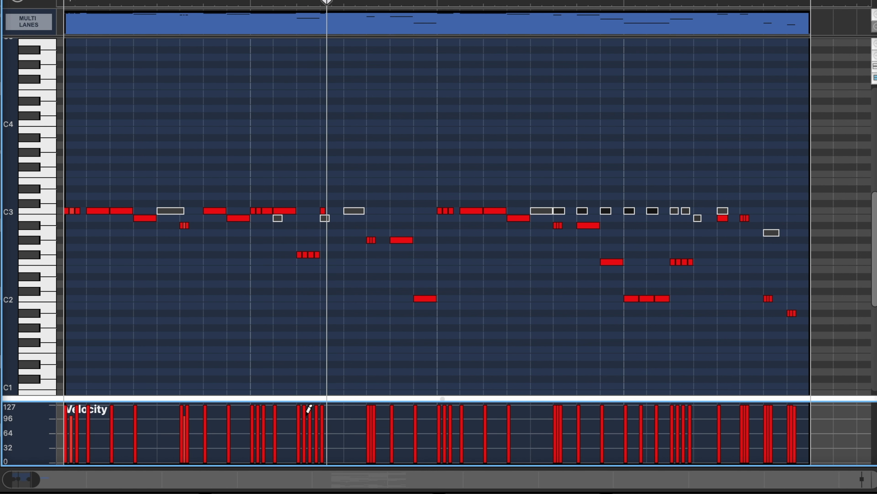
{"action": "mouse_move", "coordinate": [304, 415]}
{"action": "left_mouse_down"}
{"action": "mouse_move", "coordinate": [349, 430]}
{"action": "mouse_move", "coordinate": [304, 410]}
{"action": "left_mouse_up"}
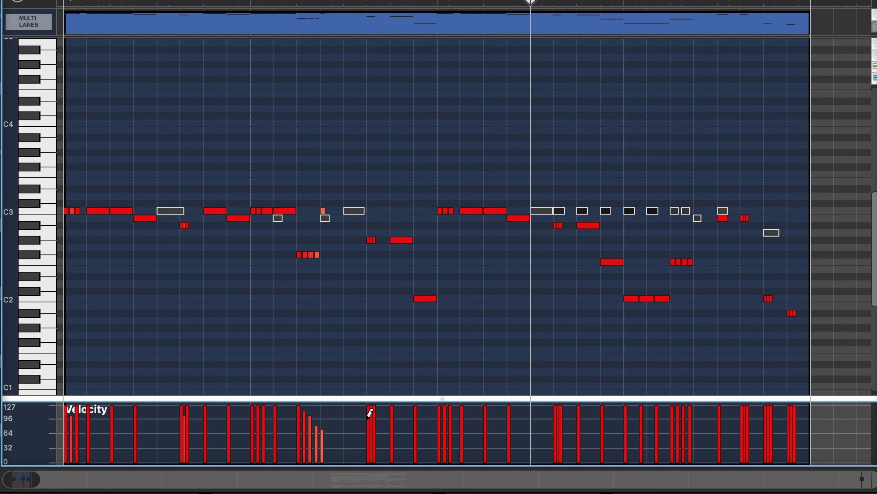
{"action": "left_click", "coordinate": [371, 413]}
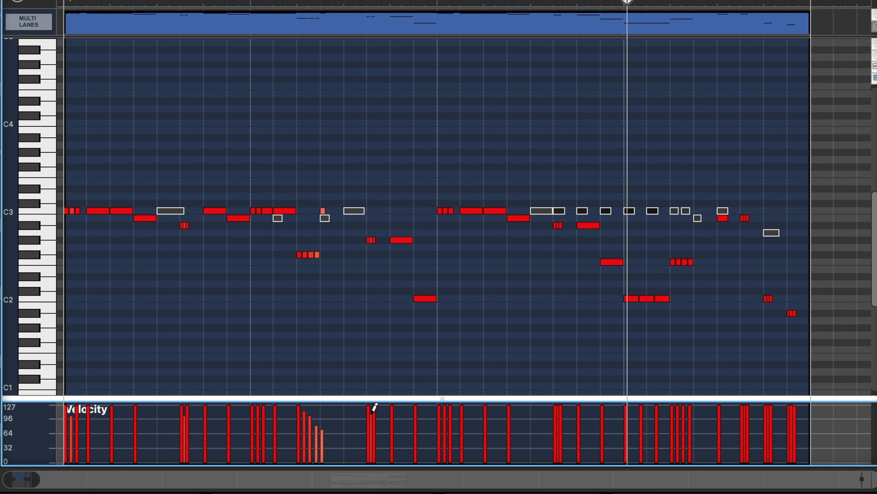
- Lower the middle velocity of bar 3's opening C3 roll and taper the velocities of the A#2 roll in bar 3 and F2 run in bar 4
{"action": "left_click", "coordinate": [445, 416]}
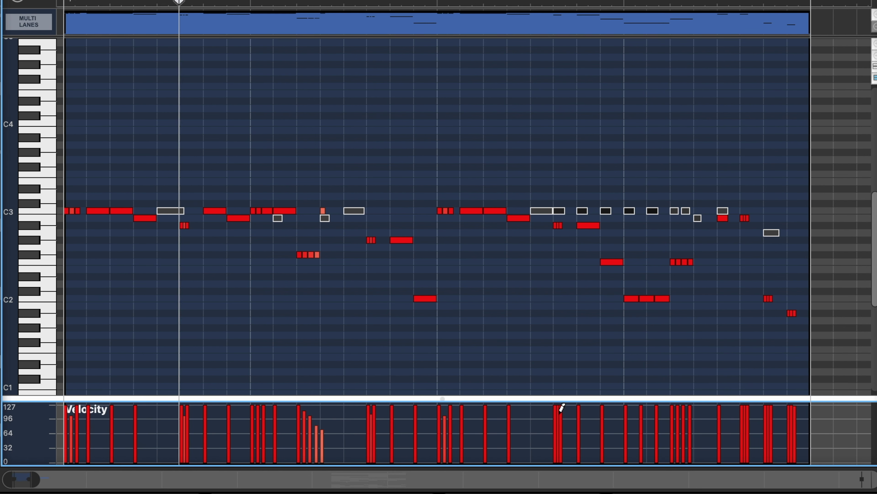
{"action": "left_click_drag", "start_coordinate": [558, 416], "coordinate": [574, 419]}
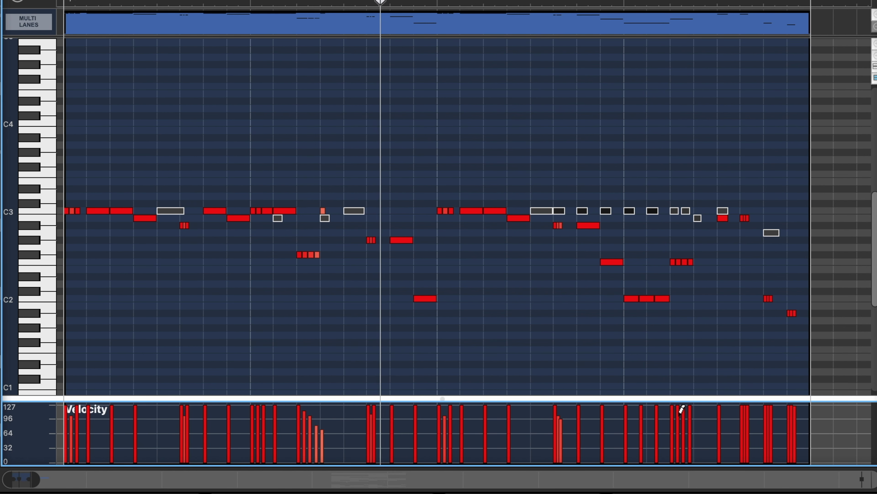
{"action": "left_click_drag", "start_coordinate": [677, 414], "coordinate": [694, 426]}
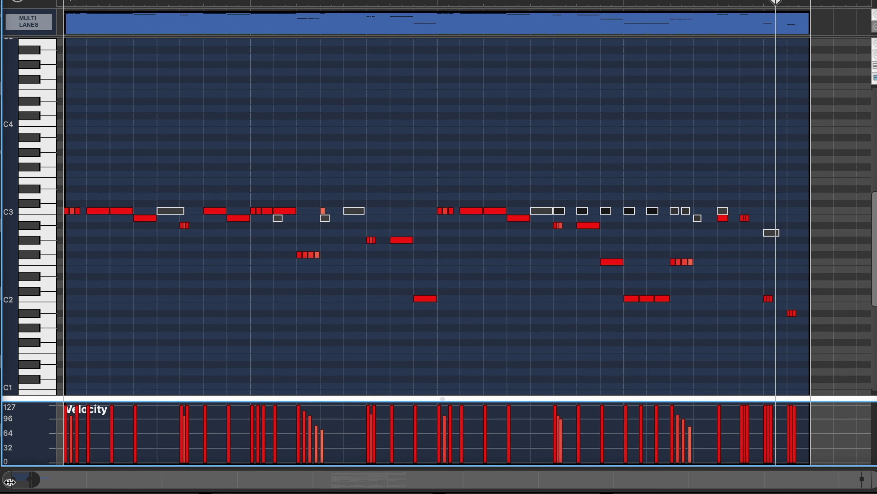
- Lower the velocity of the middle note in each of the B2, C2 and A#1 rolls at the end of bar 4
{"action": "left_click_drag", "start_coordinate": [9, 480], "coordinate": [20, 482]}
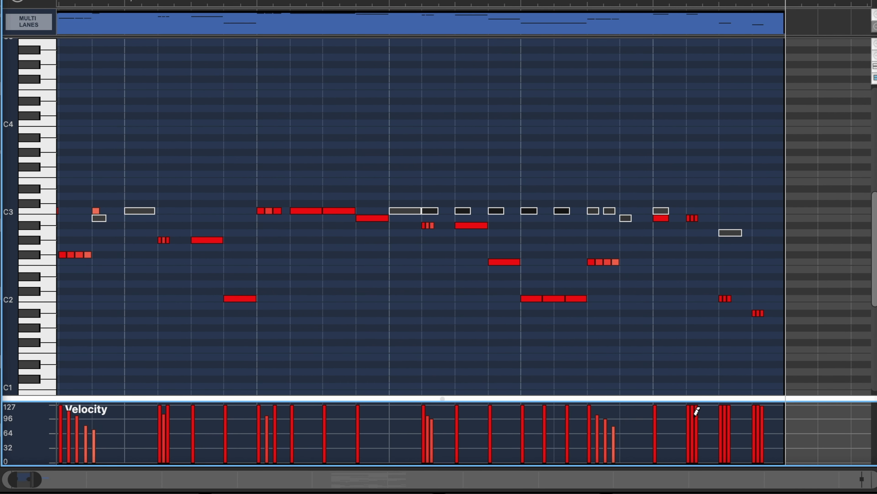
{"action": "left_click", "coordinate": [725, 417]}
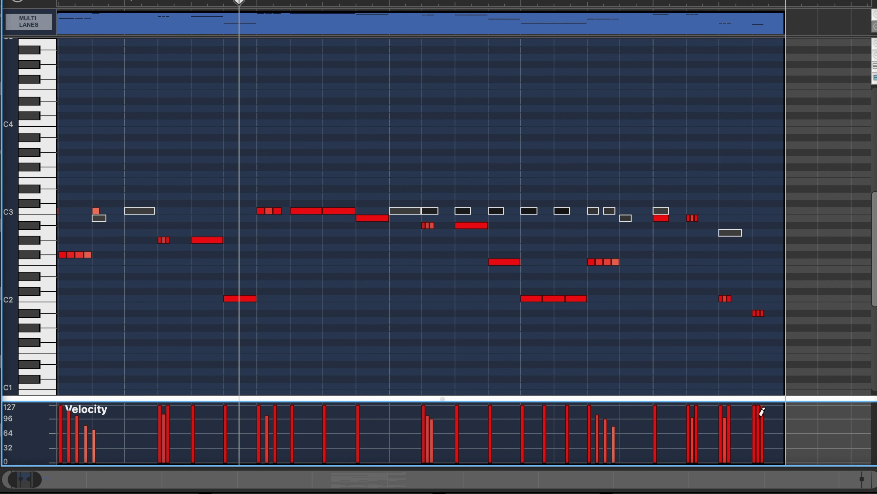
{"action": "left_click", "coordinate": [758, 418]}
{"action": "scroll", "coordinate": [432, 410], "scroll_direction": "left", "scroll_amount": 10}
{"action": "scroll", "coordinate": [427, 411], "scroll_direction": "right", "scroll_amount": 1}
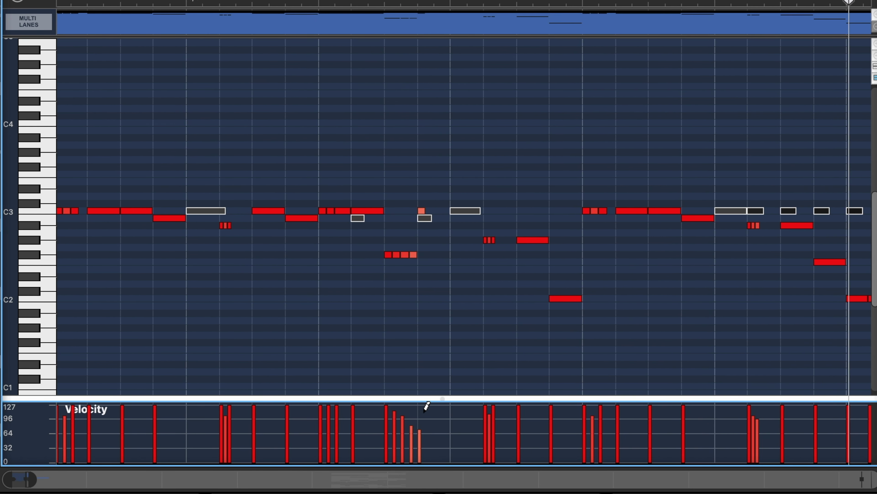
{"action": "left_click_drag", "start_coordinate": [31, 480], "coordinate": [12, 480]}
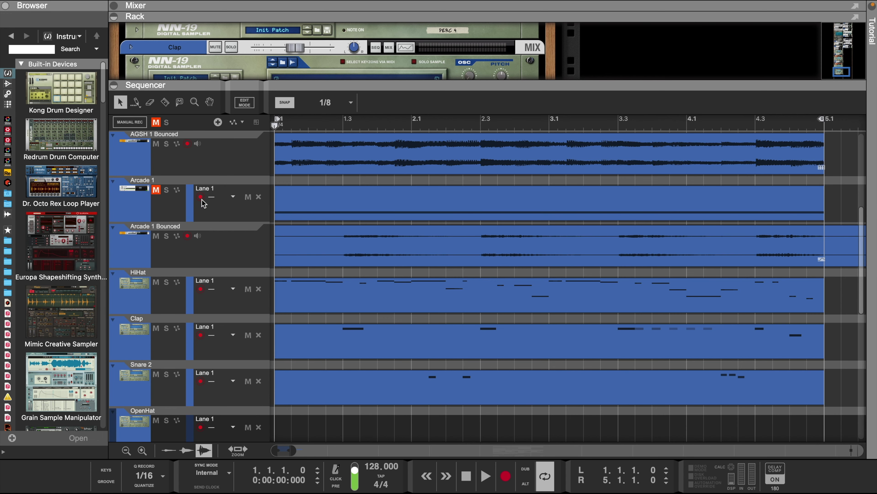
- Create empty four-bar clips on the OpenHat, Perc and Perc 4 tracks and open them together for note editing
{"action": "left_click", "coordinate": [466, 286]}
{"action": "scroll", "coordinate": [466, 285], "scroll_direction": "down", "scroll_amount": 5}
{"action": "left_click_drag", "start_coordinate": [277, 295], "coordinate": [825, 297]}
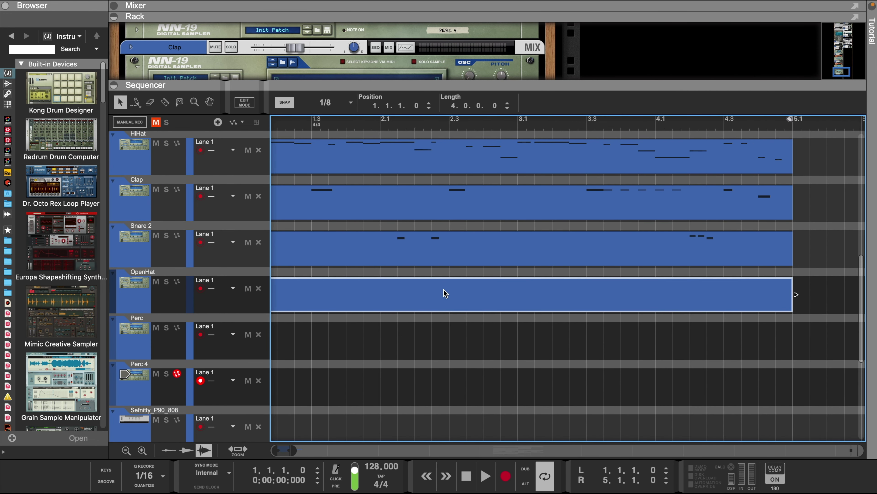
{"action": "double_click", "coordinate": [416, 337]}
{"action": "double_click", "coordinate": [382, 372]}
{"action": "scroll", "coordinate": [803, 293], "scroll_direction": "up", "scroll_amount": 2}
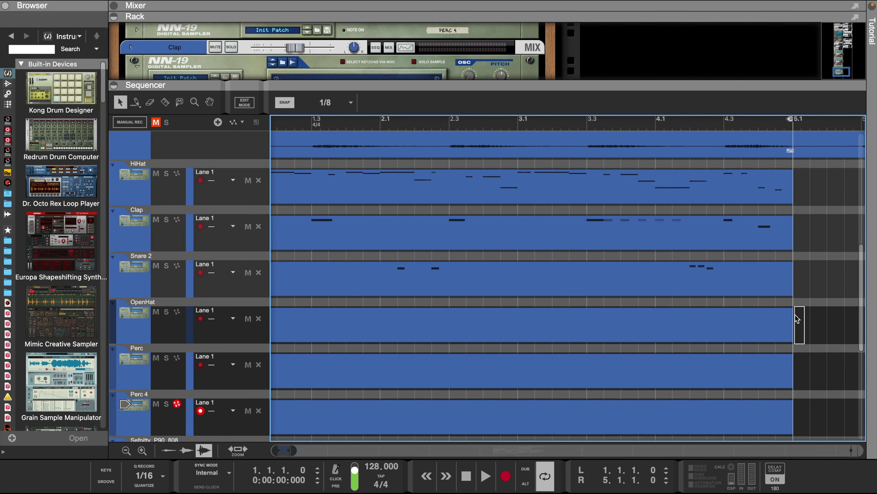
{"action": "double_click", "coordinate": [323, 325]}
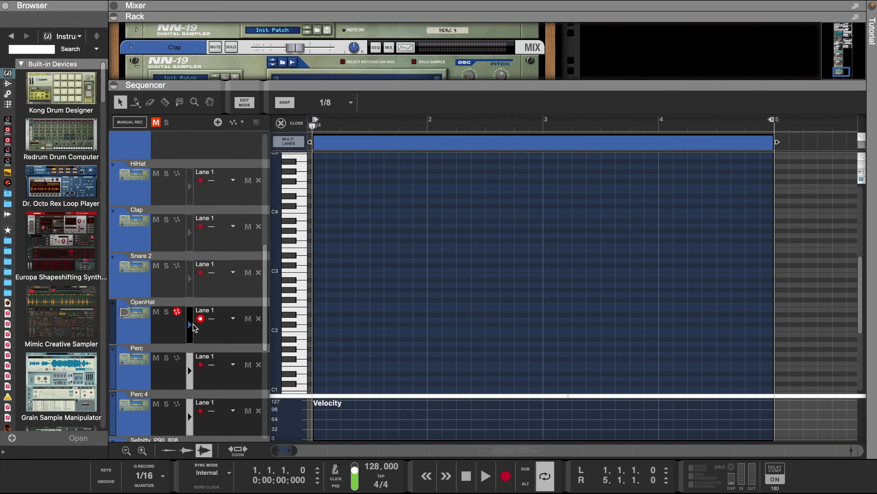
{"action": "scroll", "coordinate": [194, 328], "scroll_direction": "down", "scroll_amount": 1}
- On Perc 4, add a G2 note at 1.1.1 with length 1.2.0.0, copy it up to G3, and play the beat
{"action": "left_click", "coordinate": [169, 399]}
{"action": "left_click", "coordinate": [305, 317]}
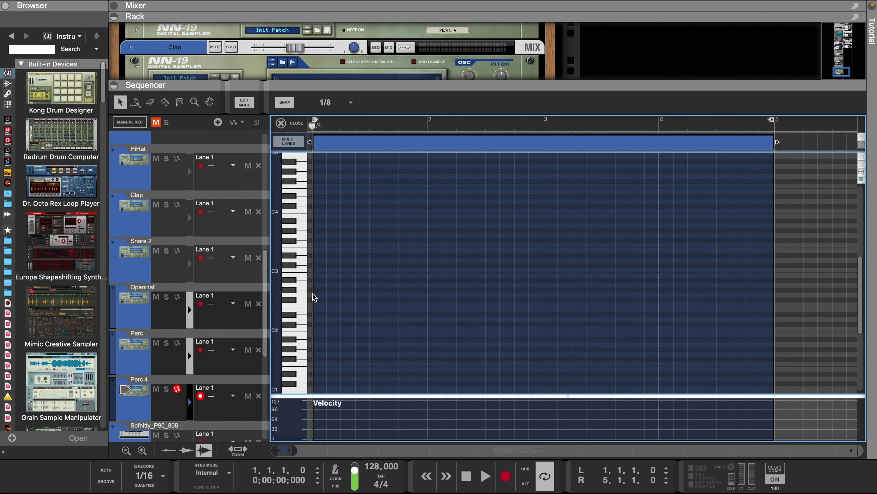
{"action": "left_click_drag", "start_coordinate": [326, 298], "coordinate": [308, 235]}
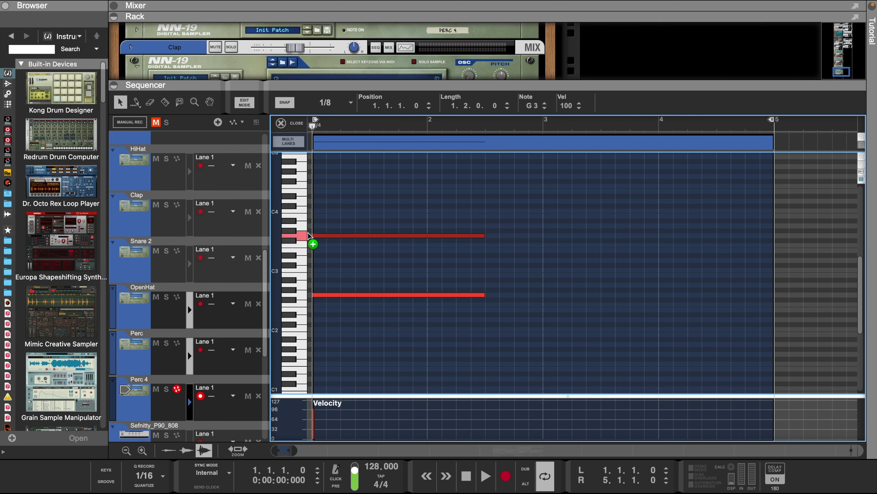
{"action": "key", "text": "space"}
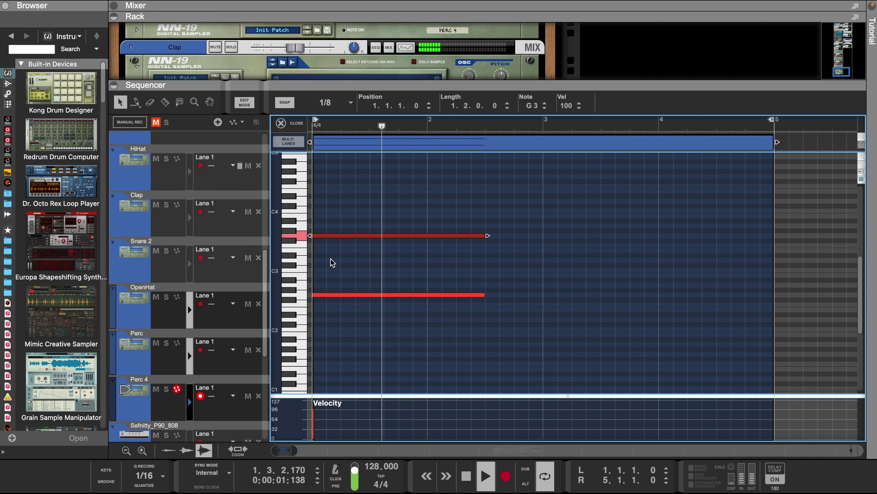
- On OpenHat, add 1/8 A2 notes at 1.4.1, 2.4.1 and 3.4.1 and raise their velocities to 127
{"action": "left_click", "coordinate": [190, 357]}
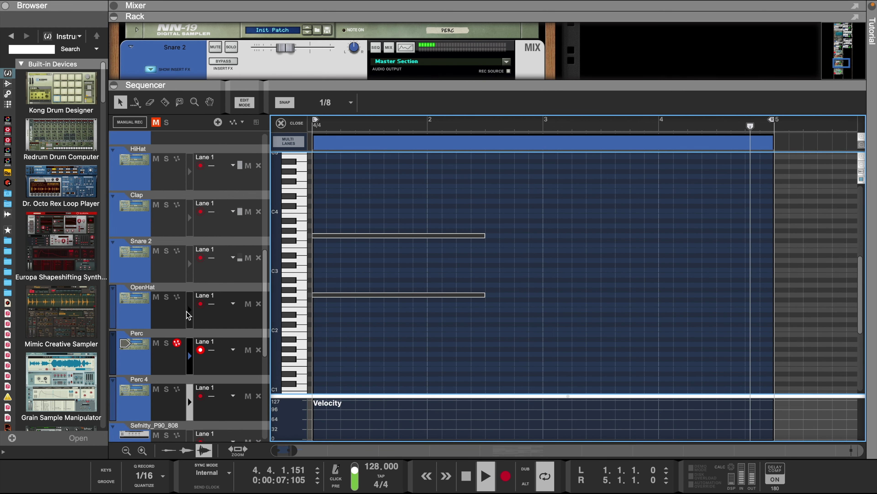
{"action": "left_click", "coordinate": [191, 312]}
{"action": "key", "text": "w"}
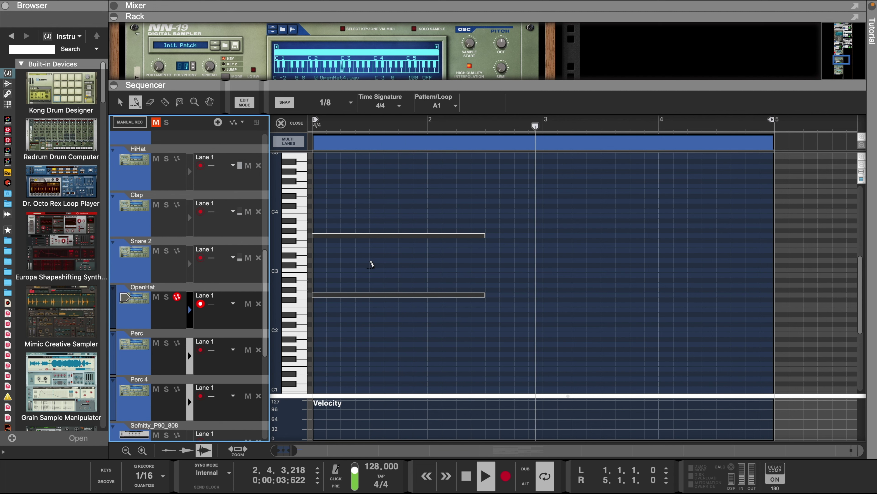
{"action": "left_click", "coordinate": [402, 284]}
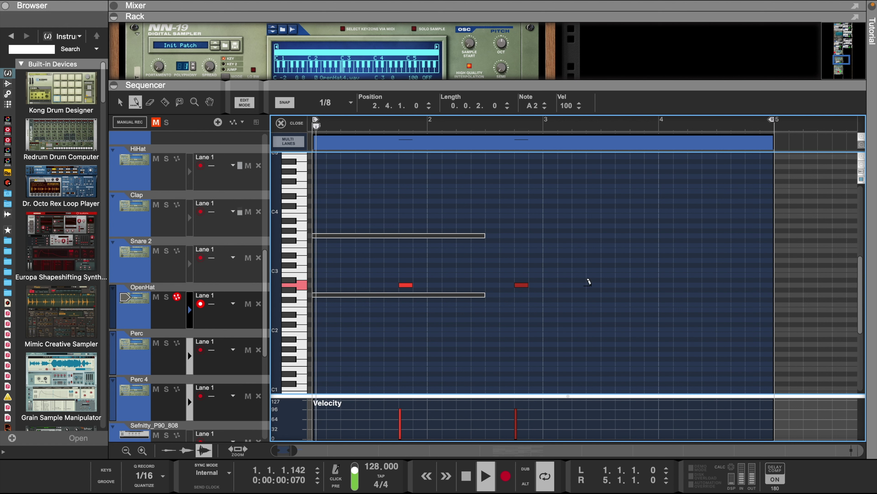
{"action": "left_click", "coordinate": [632, 284]}
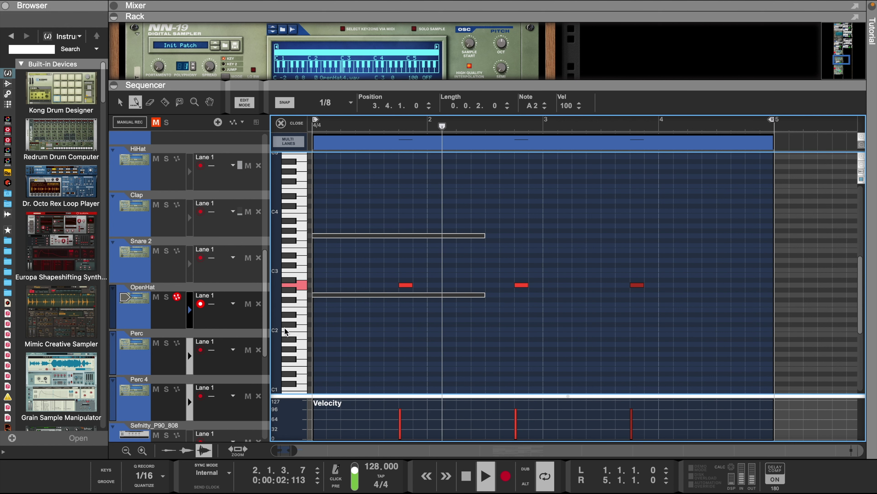
{"action": "left_click_drag", "start_coordinate": [351, 426], "coordinate": [793, 257]}
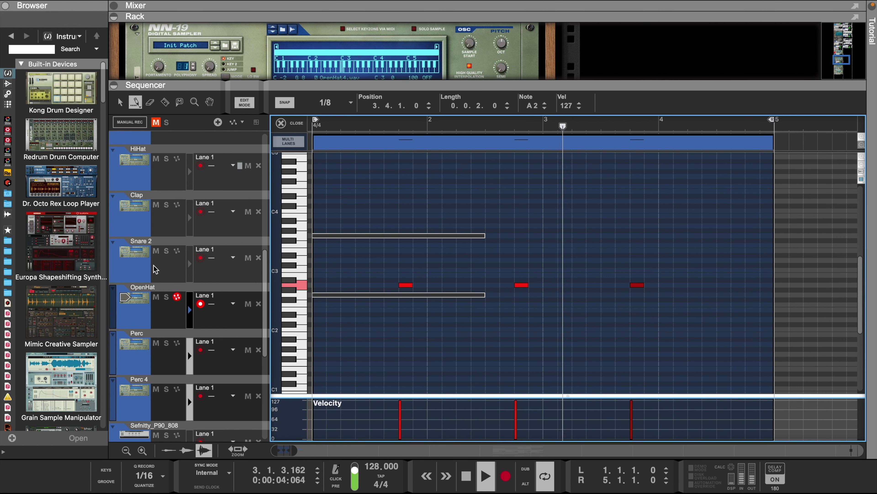
- On Perc, add 1/8 G2 notes at 3.4.3 and 4.1.3 and raise their velocities to 127
{"action": "left_click", "coordinate": [189, 346]}
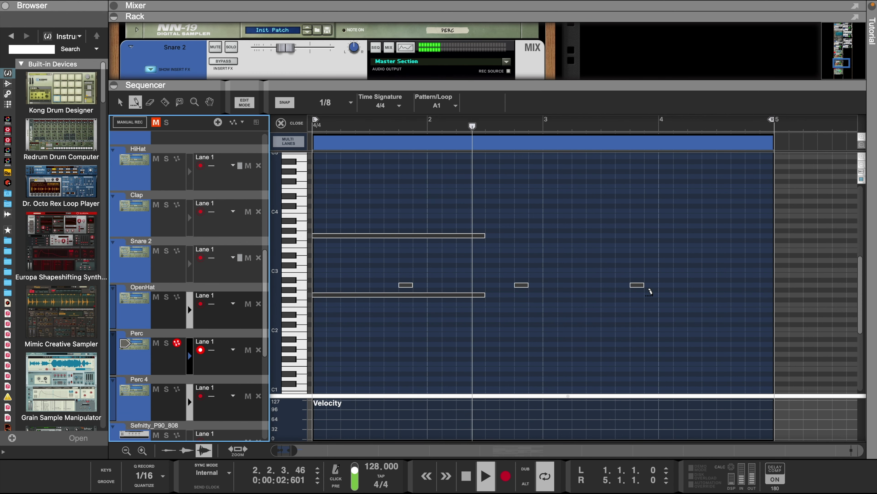
{"action": "left_click", "coordinate": [651, 295]}
{"action": "left_click", "coordinate": [680, 294]}
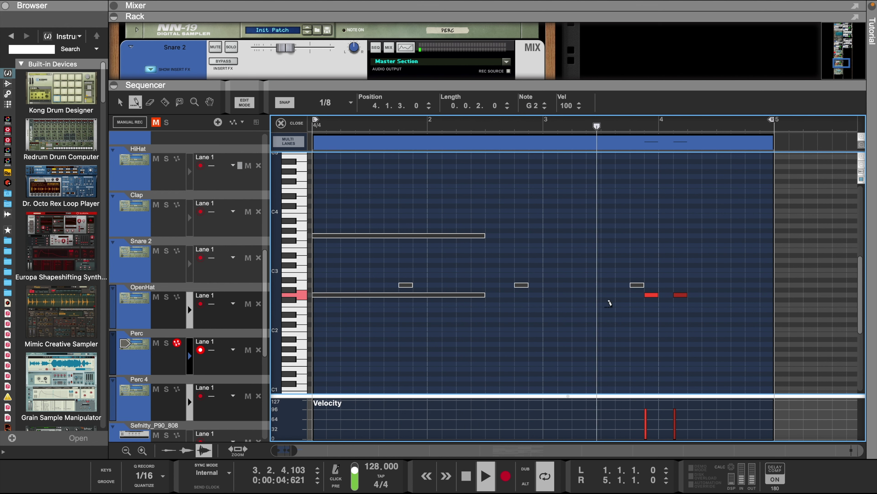
{"action": "left_click_drag", "start_coordinate": [622, 408], "coordinate": [704, 318]}
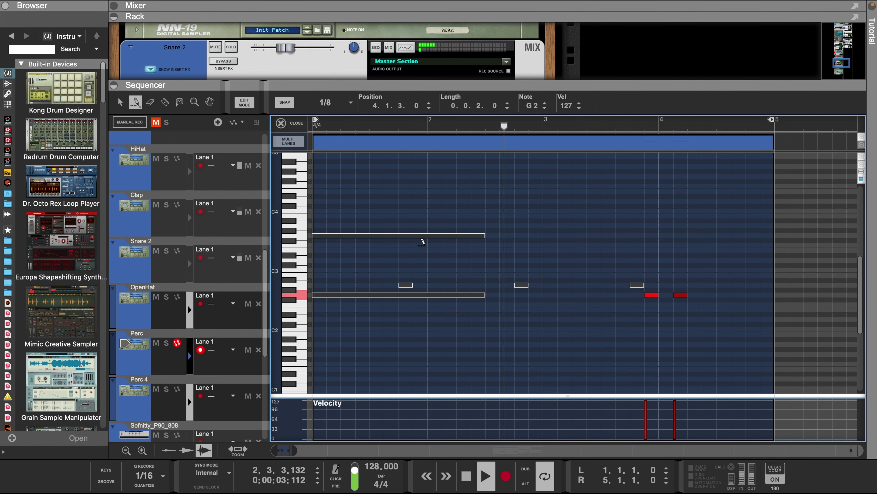
- Examine the Snare 2 channel's Spectrum EQ curve during playback and stop the transport
{"action": "left_click", "coordinate": [120, 102]}
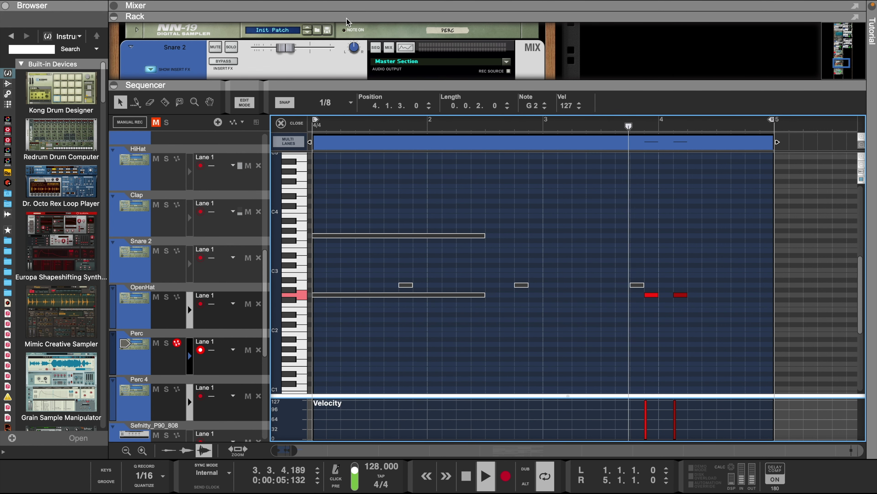
{"action": "left_click_drag", "start_coordinate": [346, 21], "coordinate": [353, 189]}
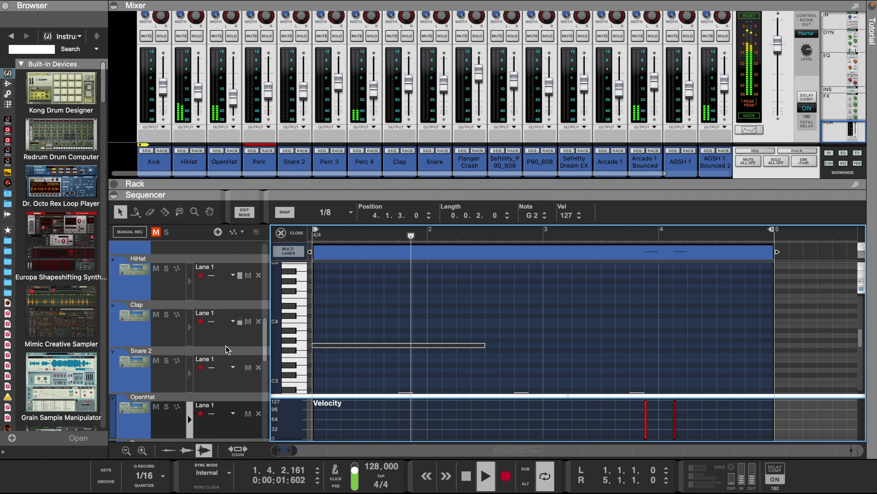
{"action": "left_click", "coordinate": [266, 151]}
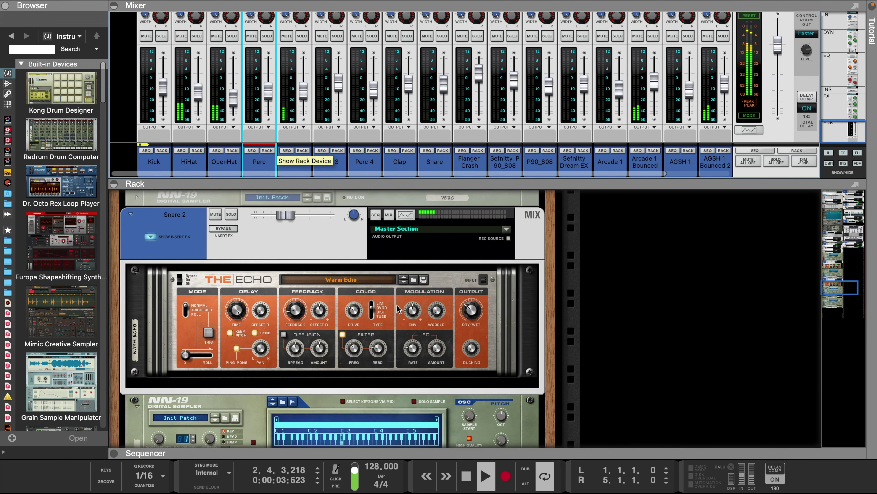
{"action": "left_click", "coordinate": [405, 215]}
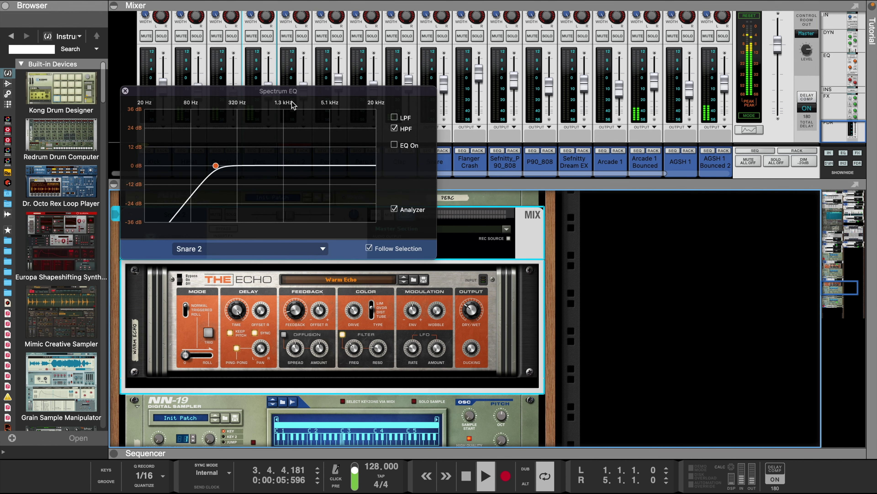
{"action": "left_click_drag", "start_coordinate": [300, 91], "coordinate": [521, 185]}
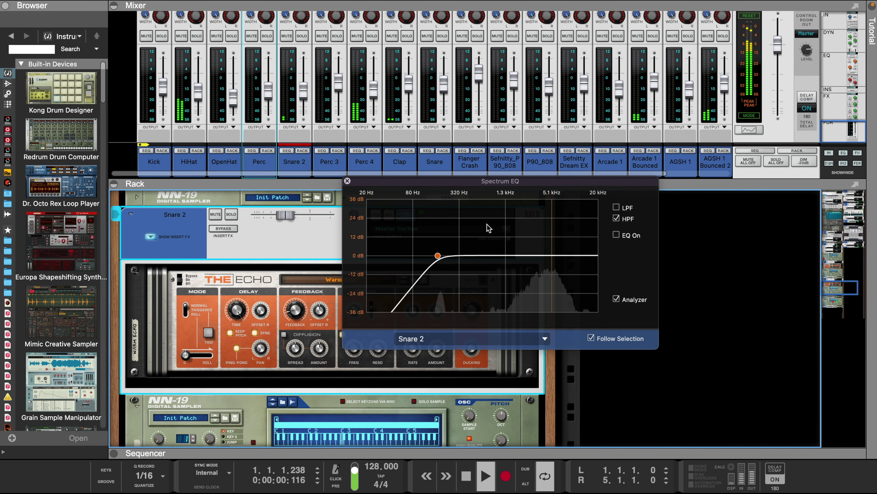
{"action": "key", "text": "space"}
- Create an empty eight-bar clip on the Sefnitty_P90_808 track and open it together with the AGSH 1 clips for note editing
{"action": "left_click_drag", "start_coordinate": [435, 451], "coordinate": [432, 334]}
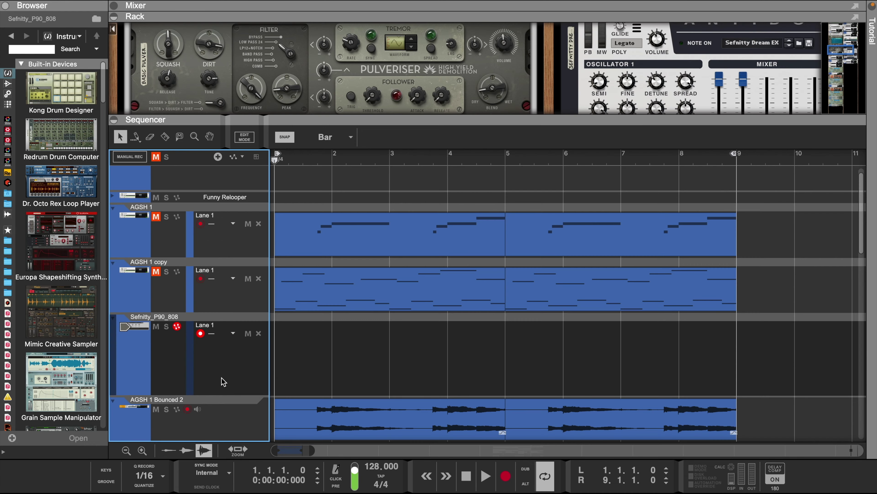
{"action": "double_click", "coordinate": [284, 362]}
{"action": "left_click_drag", "start_coordinate": [336, 358], "coordinate": [693, 357]}
{"action": "left_click_drag", "start_coordinate": [789, 210], "coordinate": [378, 350]}
{"action": "right_click", "coordinate": [379, 349]}
{"action": "left_click", "coordinate": [393, 346]}
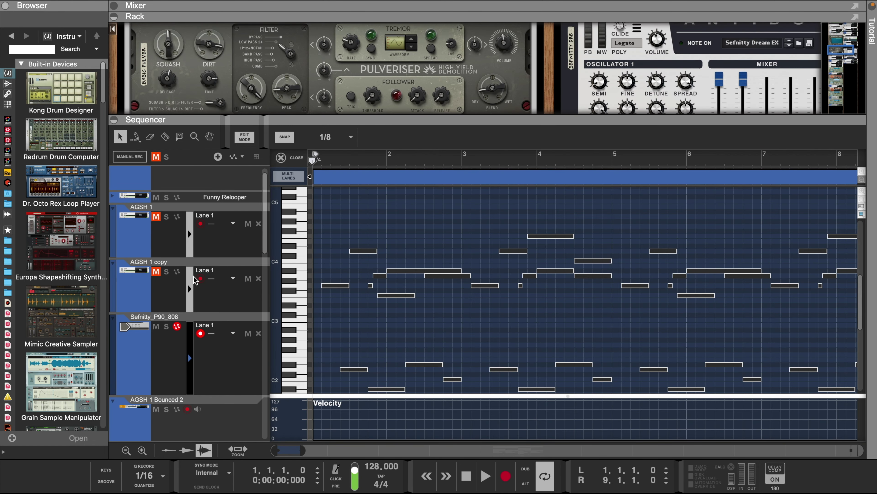
- On Sefnitty_P90_808, draw 1/8 G3 notes at 1.1.1, 1.3.1, 3.1.1 and 3.2.3, and D#3 notes at 2.2.1 and 2.4.3
{"action": "key", "text": "w"}
{"action": "left_click", "coordinate": [317, 286]}
{"action": "left_click", "coordinate": [354, 286]}
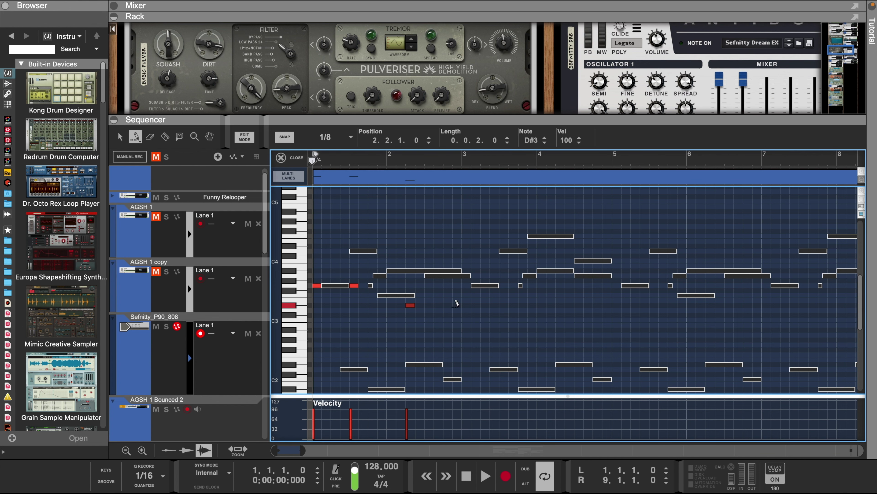
{"action": "left_click", "coordinate": [457, 306]}
{"action": "left_click", "coordinate": [466, 285]}
{"action": "left_click", "coordinate": [494, 285]}
- Raise the 808 notes' velocities to 127, replace the G3 note at 1.3.1 with one at 1.2.3, and start playback
{"action": "left_click_drag", "start_coordinate": [496, 400], "coordinate": [312, 401]}
{"action": "left_click", "coordinate": [354, 286]}
{"action": "key", "text": "space"}
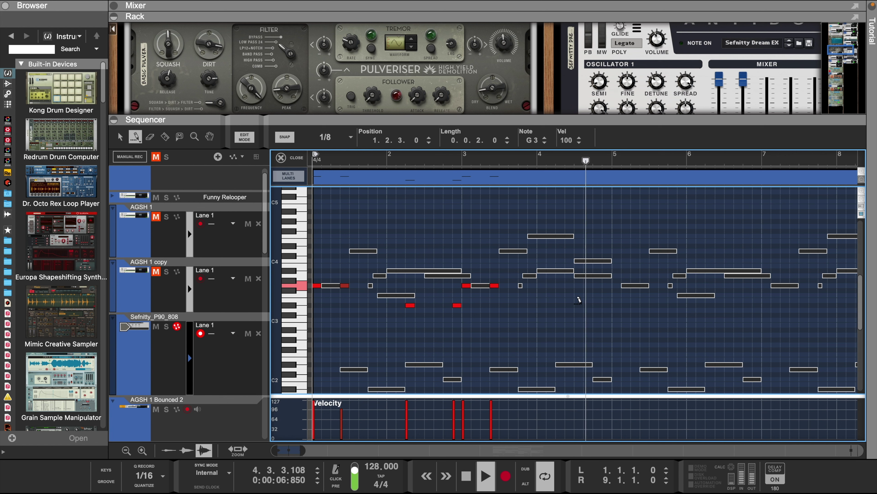
- Add 1/8 D#3 notes at 4.3.1 and 4.4.3 and 1/8 G3 notes at 5.1.1 and 5.2.3 to the 808 clip
{"action": "left_click", "coordinate": [576, 305]}
{"action": "left_click", "coordinate": [614, 305]}
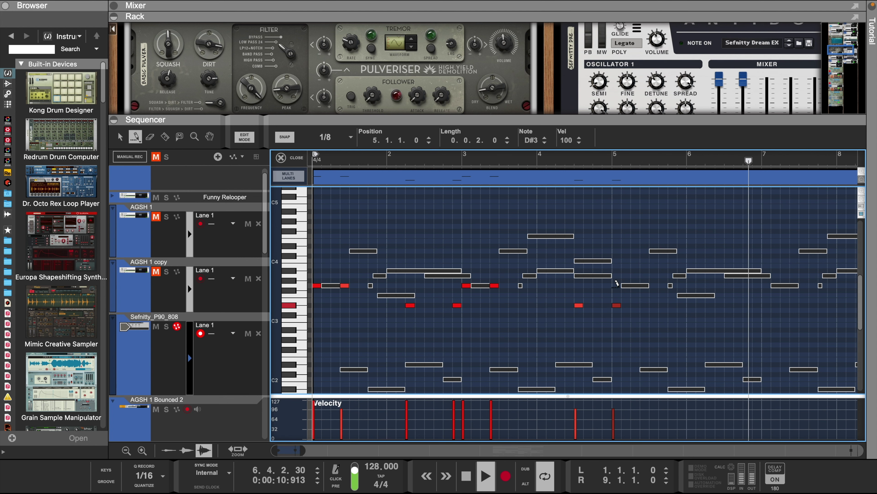
{"action": "key", "text": "q"}
{"action": "left_click_drag", "start_coordinate": [619, 305], "coordinate": [610, 306]}
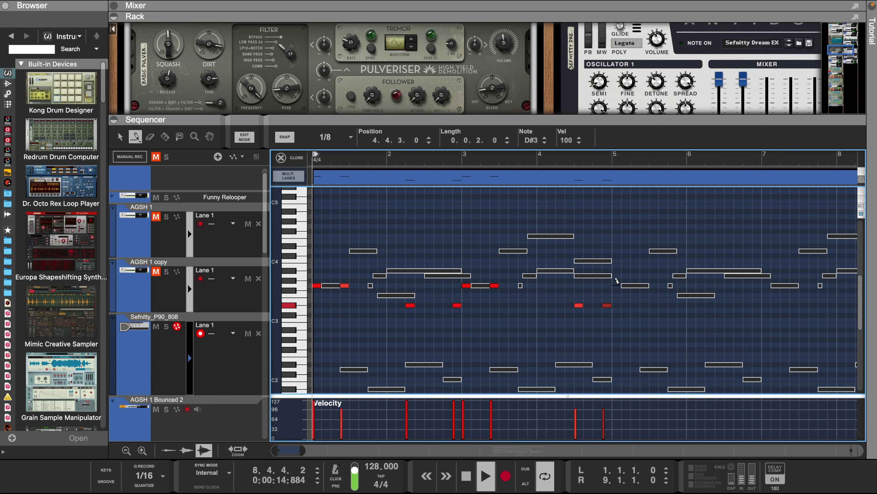
{"action": "left_click", "coordinate": [615, 286]}
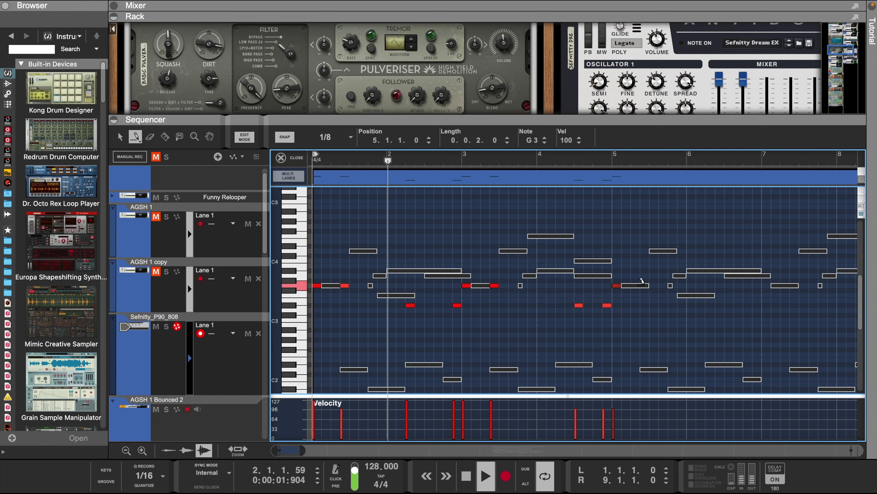
{"action": "left_click", "coordinate": [642, 285]}
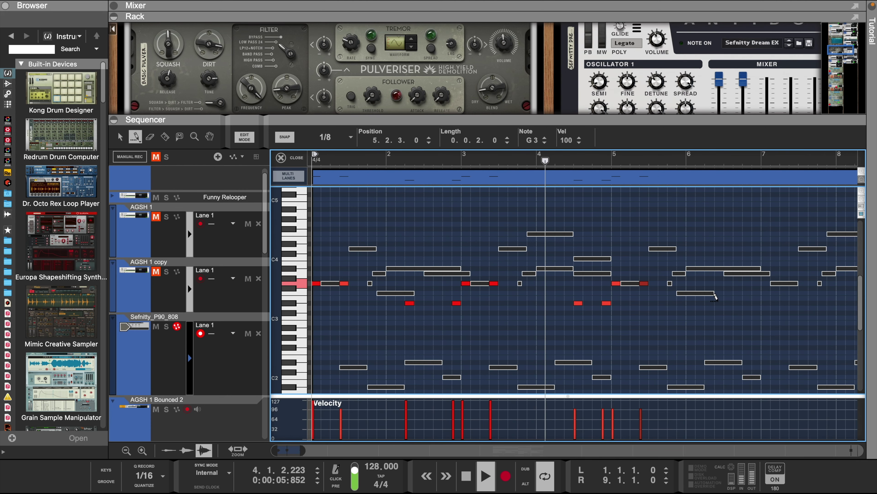
- Add a 1/8 D#3 note at 6.2.1 and 1/8 G3 notes at 7.1.1 and 7.2.3 to the 808 clip
{"action": "left_click", "coordinate": [716, 303]}
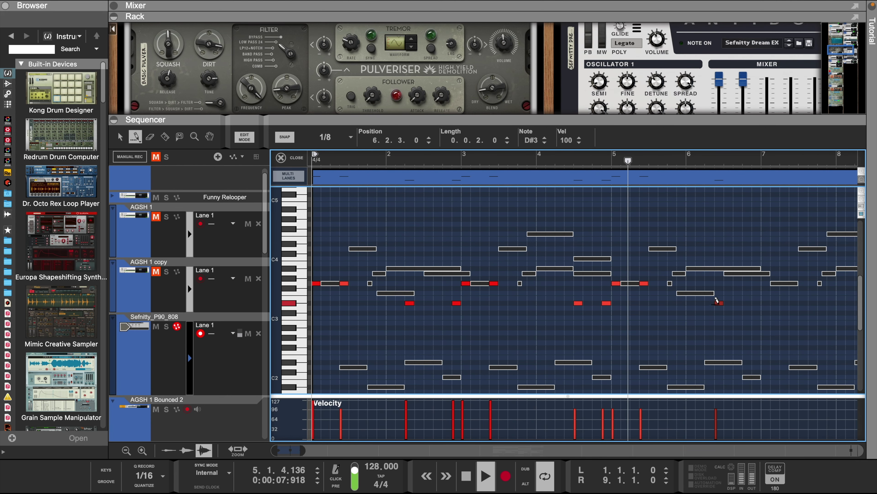
{"action": "key", "text": "q"}
{"action": "left_click_drag", "start_coordinate": [719, 304], "coordinate": [711, 304]}
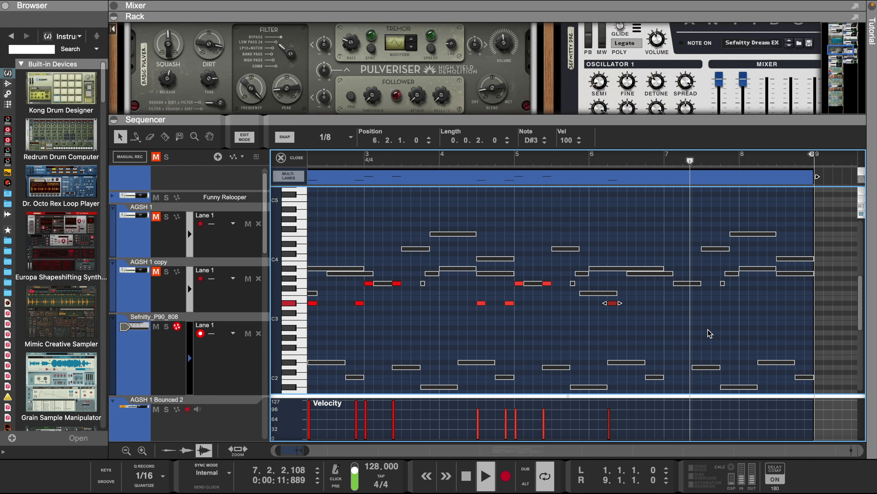
{"action": "key", "text": "e"}
{"action": "key", "text": "w"}
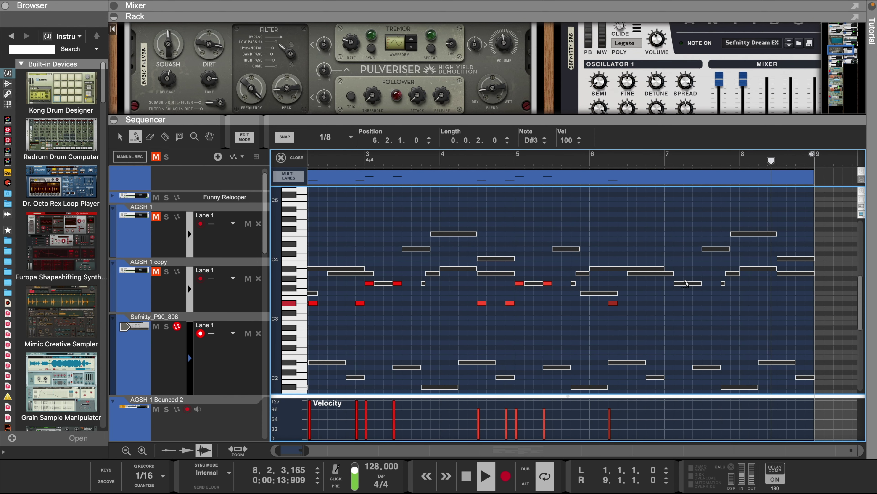
{"action": "left_click", "coordinate": [669, 283]}
{"action": "left_click", "coordinate": [697, 282]}
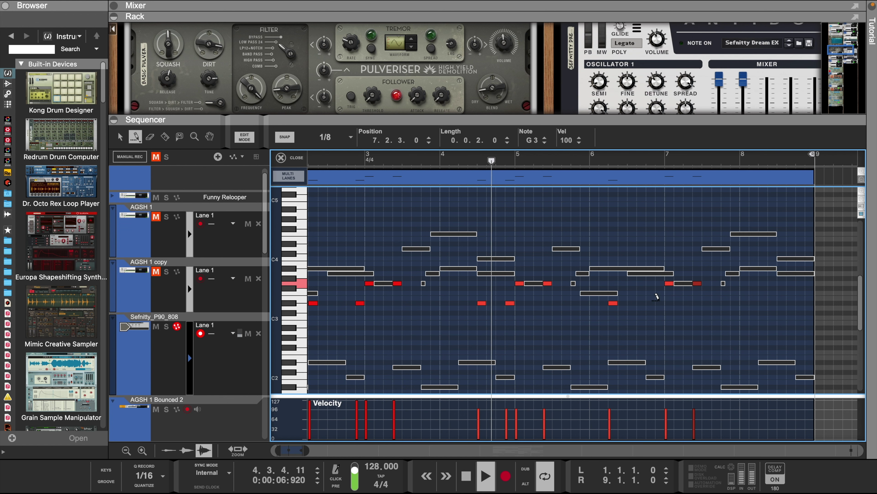
- Add a 1/8 D#3 note at 6.4.3 and two 1/8 A3 notes at 8.4.1 and 8.4.3 to the 808 clip
{"action": "left_click", "coordinate": [658, 303]}
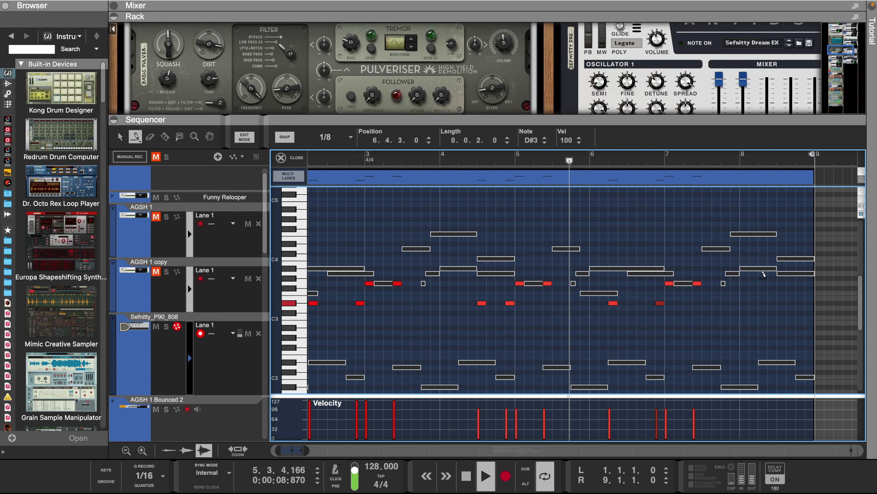
{"action": "left_click", "coordinate": [800, 274]}
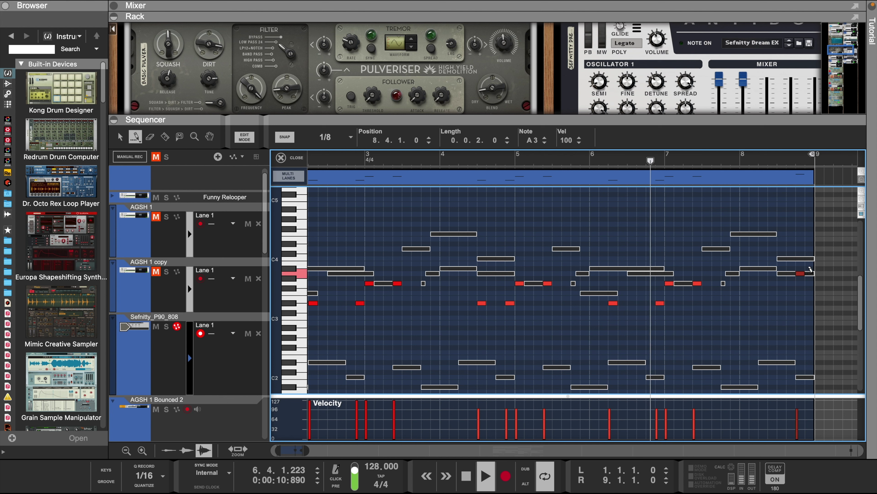
{"action": "left_click", "coordinate": [809, 274]}
- Try a quick run of 1/32 D#3 notes in beat 3 of bar 8, and undo it
{"action": "left_click", "coordinate": [324, 140]}
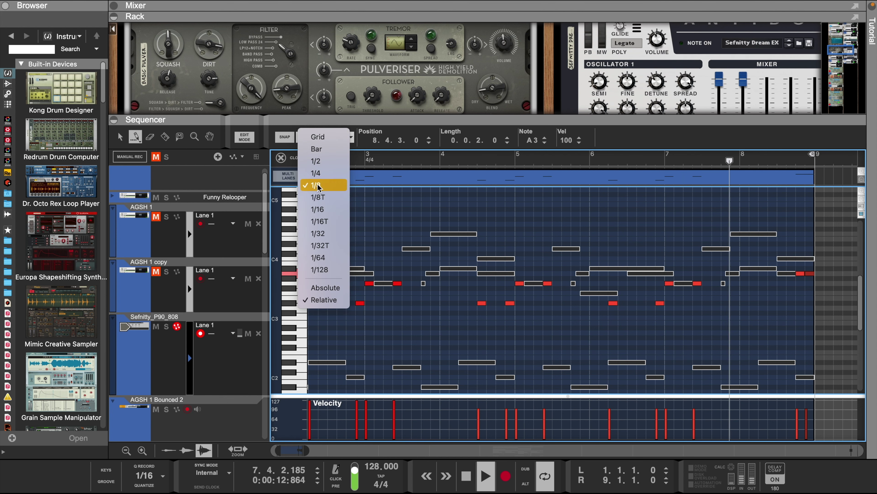
{"action": "left_click", "coordinate": [323, 233]}
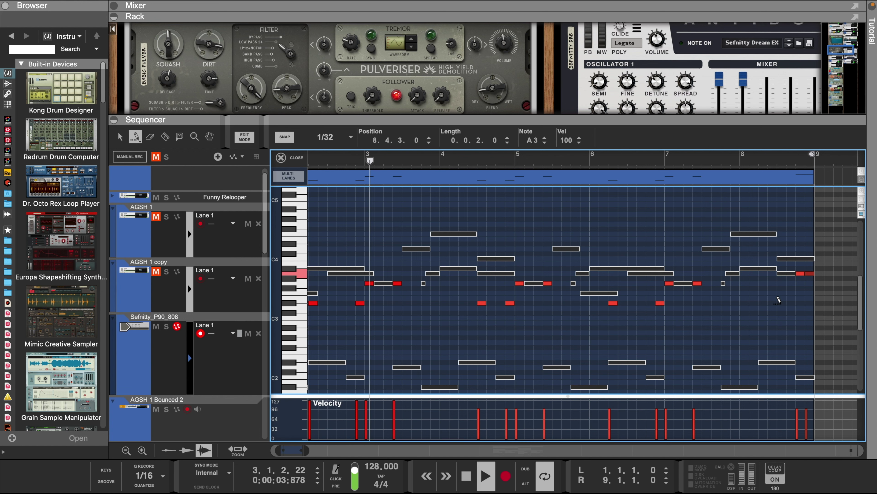
{"action": "left_click", "coordinate": [781, 299]}
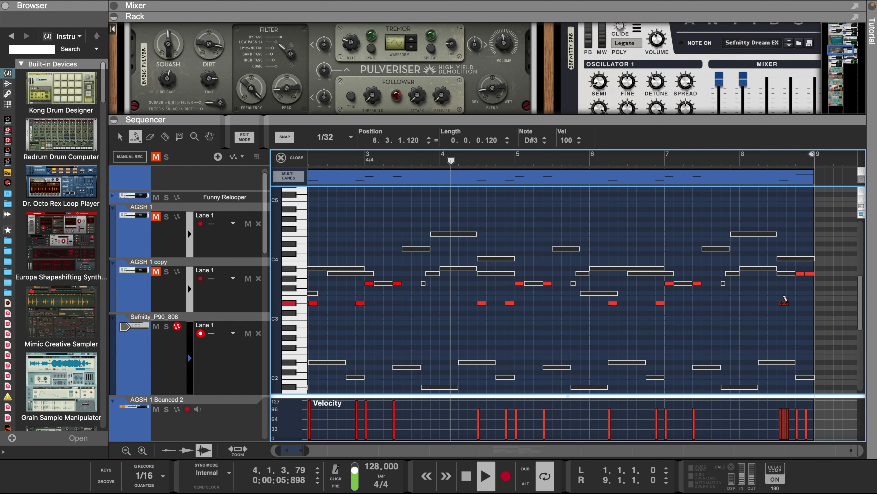
{"action": "key", "text": "super+z"}
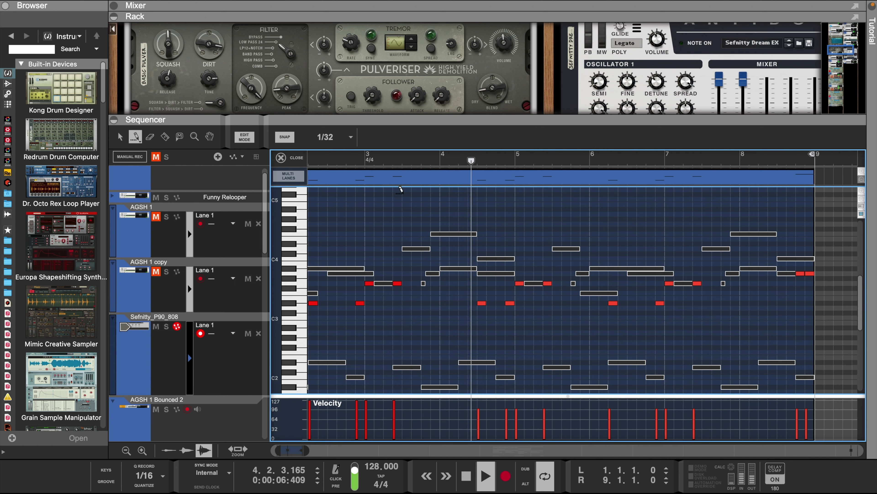
- With the snap value at 1/32, draw four consecutive 1/32 E3 notes starting at 8.3.1 in the 808 clip
{"action": "left_click", "coordinate": [325, 138]}
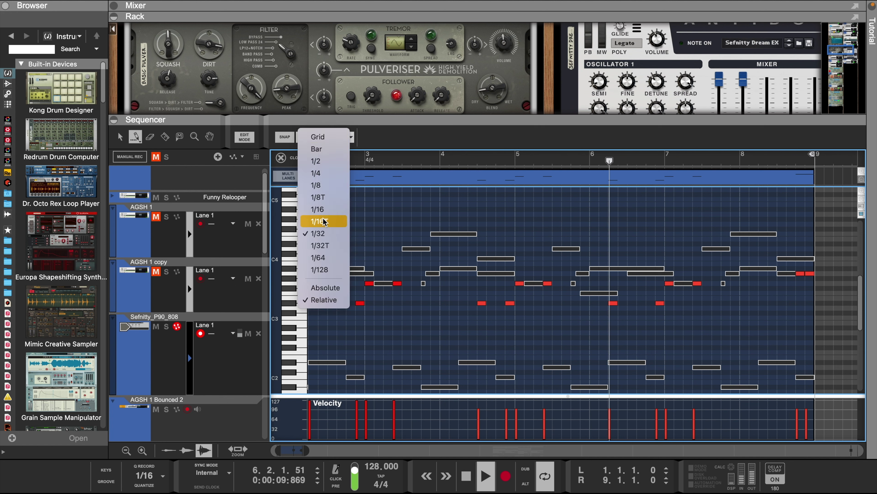
{"action": "left_click", "coordinate": [276, 455]}
{"action": "left_click_drag", "start_coordinate": [279, 450], "coordinate": [271, 450]}
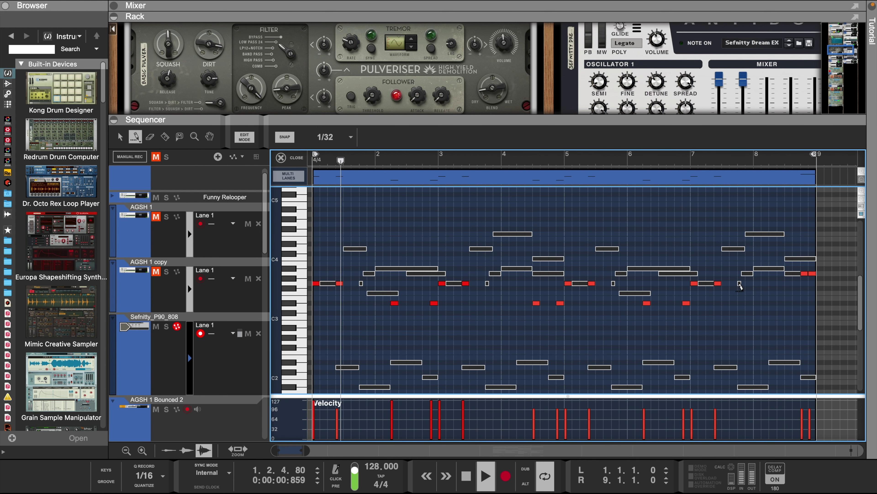
{"action": "key", "text": "space"}
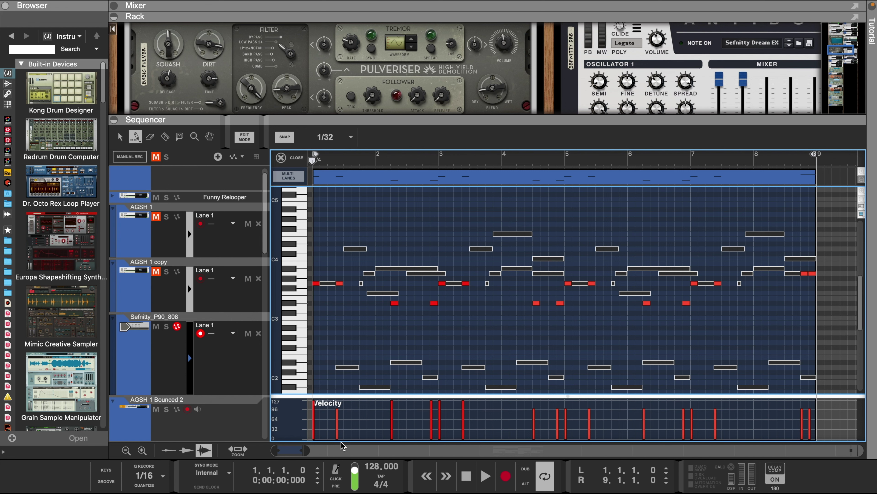
{"action": "left_click_drag", "start_coordinate": [273, 450], "coordinate": [295, 450]}
{"action": "left_click", "coordinate": [330, 138]}
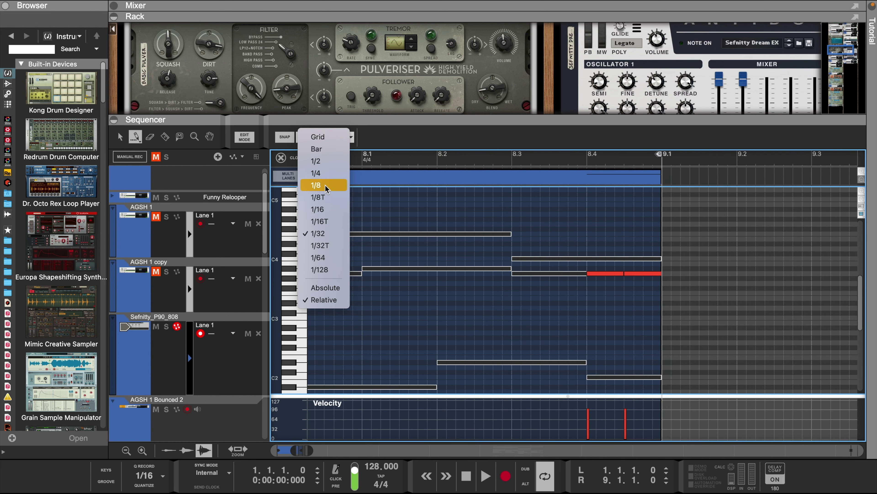
{"action": "left_click", "coordinate": [323, 186]}
{"action": "left_click", "coordinate": [329, 135]}
{"action": "left_click", "coordinate": [324, 233]}
{"action": "left_click_drag", "start_coordinate": [516, 298], "coordinate": [547, 297]}
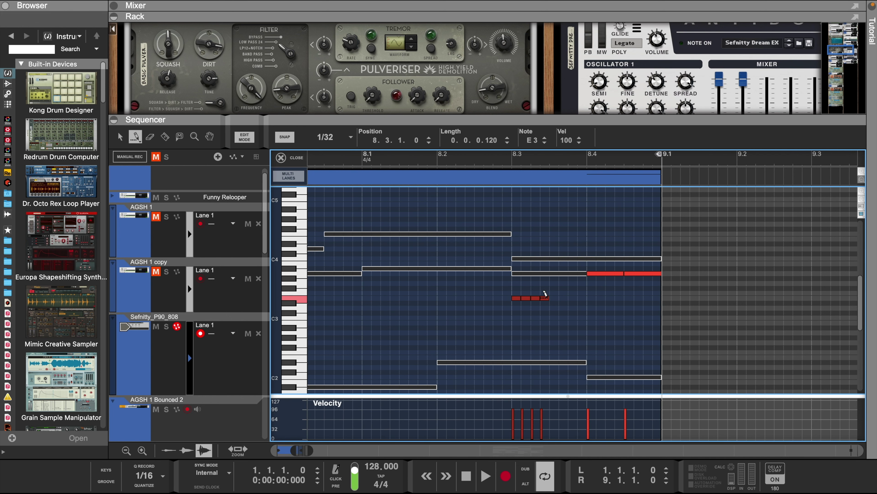
- Audition the 1/32 note roll from 8.3.1 and delete its fourth E3 note
{"action": "left_click", "coordinate": [511, 155]}
{"action": "key", "text": "space"}
{"action": "key", "text": "space"}
{"action": "key", "text": "space"}
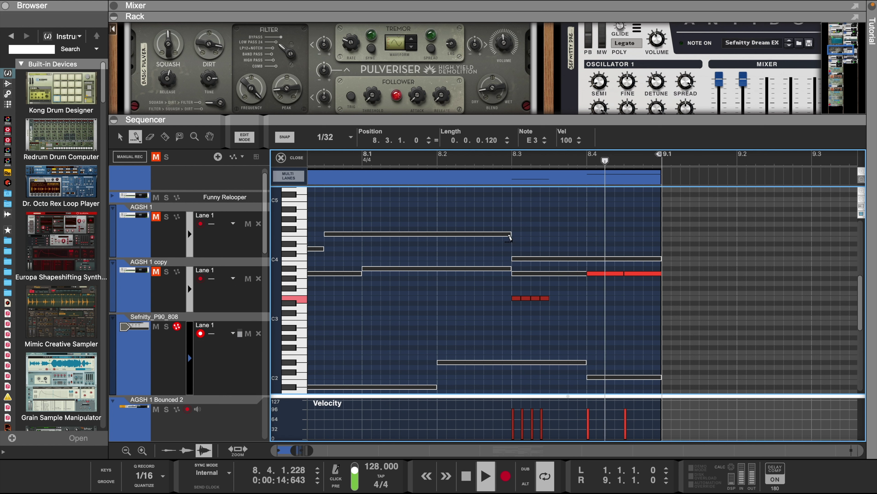
{"action": "key", "text": "space"}
{"action": "left_click", "coordinate": [545, 298]}
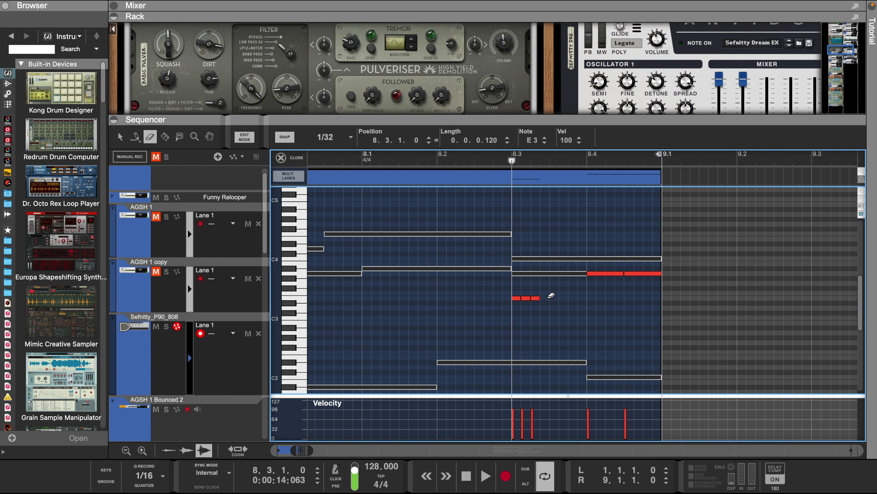
{"action": "key", "text": "Delete"}
- Raise the velocities of the three 1/32 E3 notes and the two A3 notes to 127, and play the loop
{"action": "key", "text": "space"}
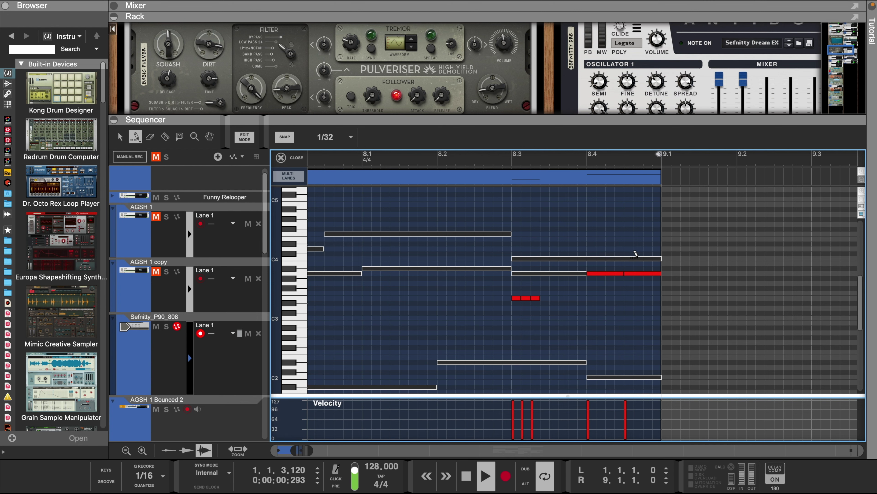
{"action": "key", "text": "space"}
{"action": "left_click_drag", "start_coordinate": [294, 451], "coordinate": [289, 450]}
{"action": "key", "text": "space"}
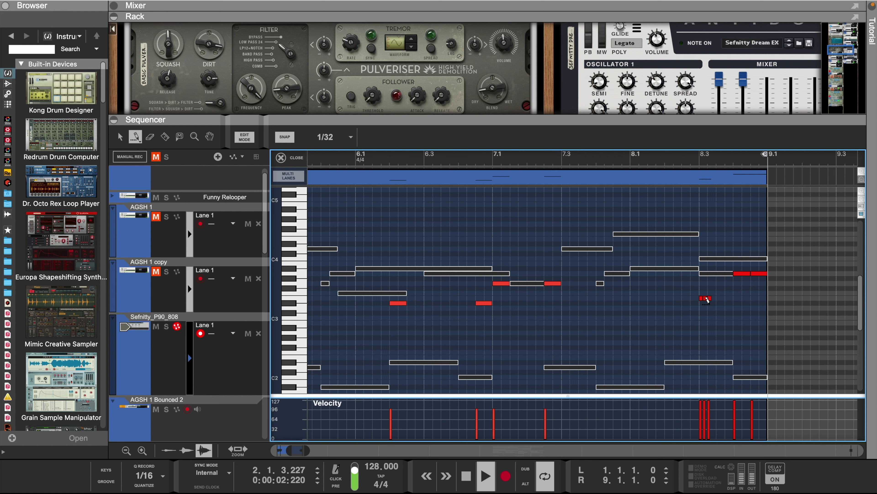
- Move the three 1/32 roll notes at 8.3.1 down from E3 to D#3
{"action": "key", "text": "q"}
{"action": "left_click", "coordinate": [710, 299]}
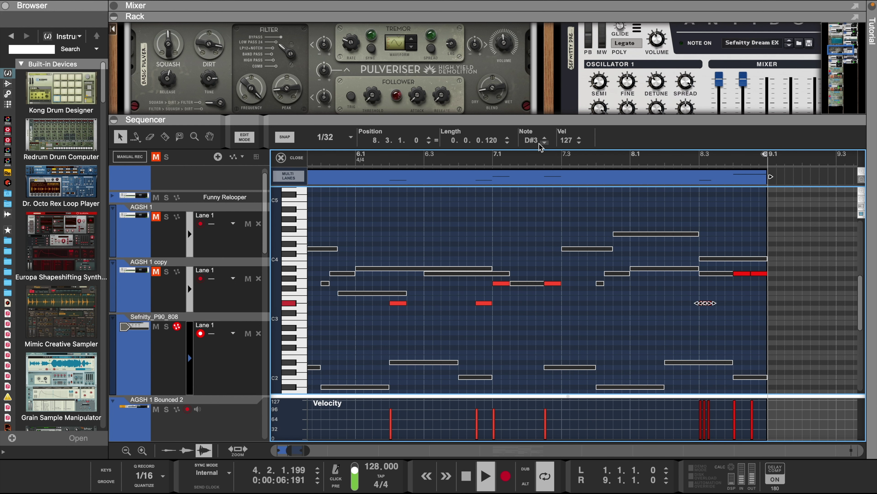
{"action": "scroll", "coordinate": [521, 206], "scroll_direction": "left", "scroll_amount": 10}
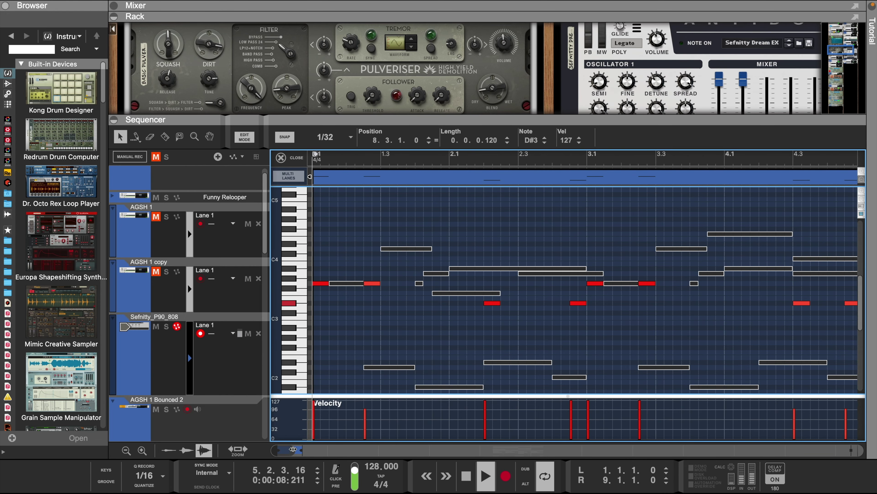
{"action": "left_click_drag", "start_coordinate": [293, 449], "coordinate": [313, 450]}
{"action": "key", "text": "e"}
{"action": "key", "text": "w"}
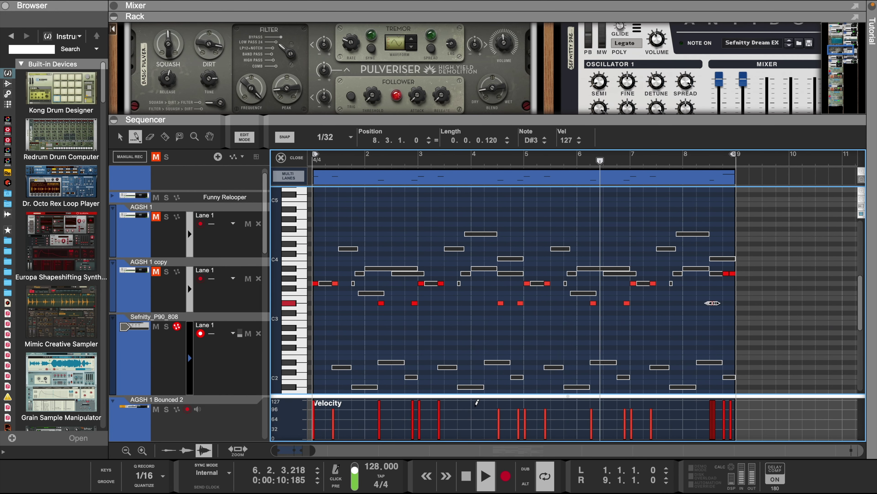
- Listen to the 808 loop through the transposed D#3 roll at 8.3.1, and stop playback
{"action": "left_click", "coordinate": [712, 302]}
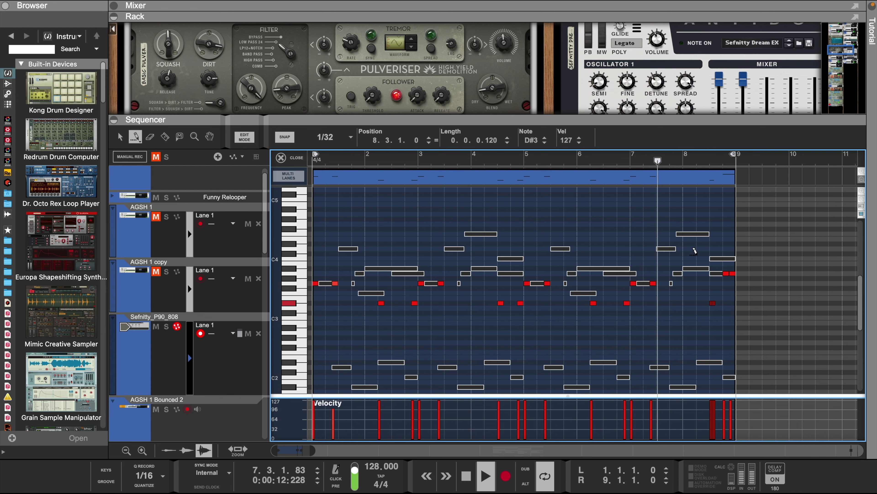
{"action": "scroll", "coordinate": [494, 349], "scroll_direction": "up", "scroll_amount": 5}
{"action": "scroll", "coordinate": [494, 347], "scroll_direction": "down", "scroll_amount": 4}
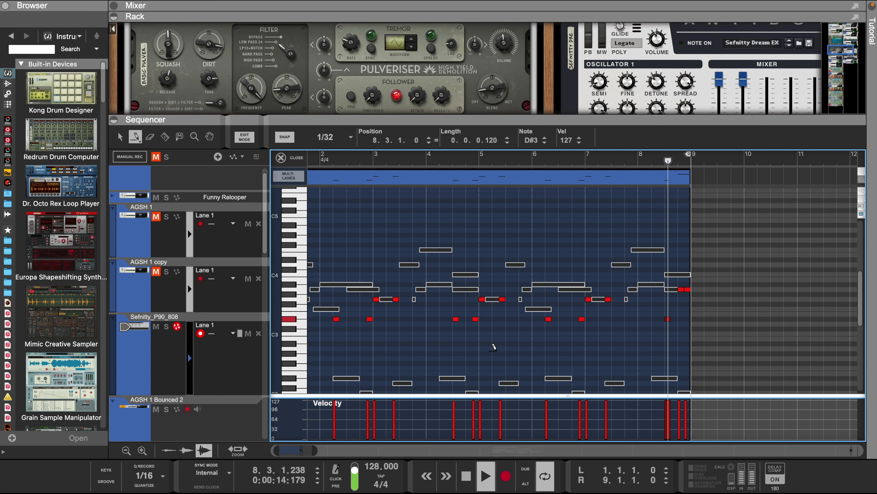
{"action": "scroll", "coordinate": [494, 347], "scroll_direction": "up", "scroll_amount": 1}
{"action": "scroll", "coordinate": [494, 347], "scroll_direction": "down", "scroll_amount": 3}
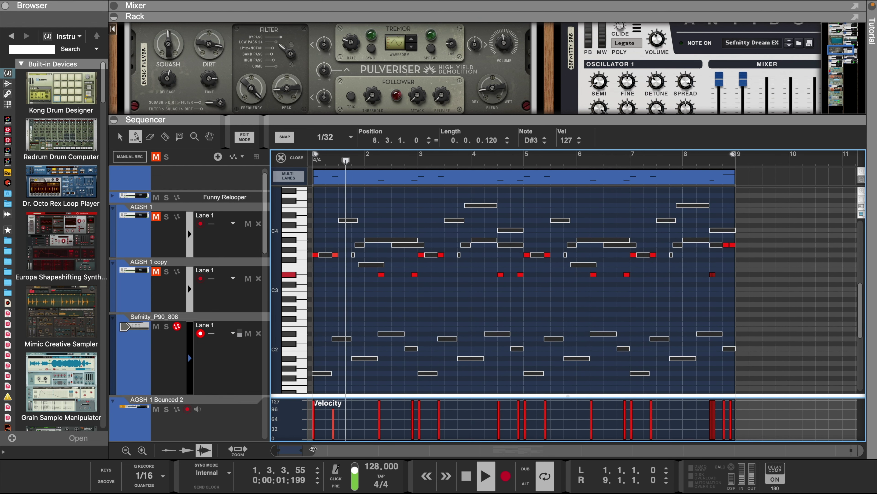
{"action": "left_click_drag", "start_coordinate": [312, 450], "coordinate": [291, 450]}
{"action": "key", "text": "space"}
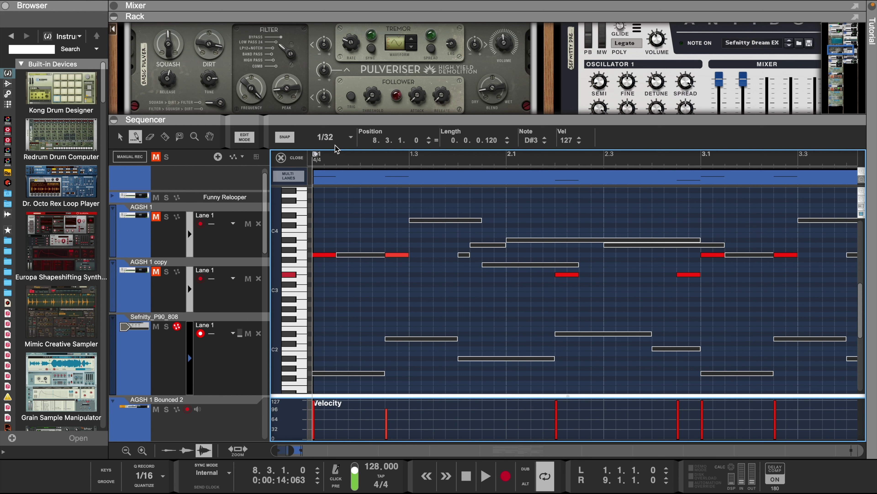
- With the snap value at 1/64, split the D#3 notes at 2.4.3 and 6.4.3 of the 808 clip just after their starts
{"action": "left_click", "coordinate": [328, 137]}
{"action": "left_click", "coordinate": [324, 258]}
{"action": "left_click", "coordinate": [683, 274]}
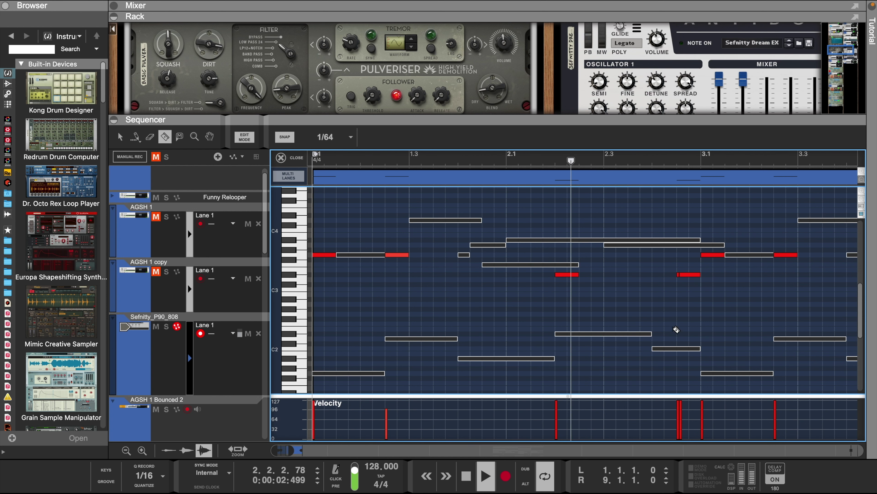
{"action": "scroll", "coordinate": [680, 306], "scroll_direction": "right", "scroll_amount": 2}
{"action": "scroll", "coordinate": [680, 307], "scroll_direction": "right", "scroll_amount": 10}
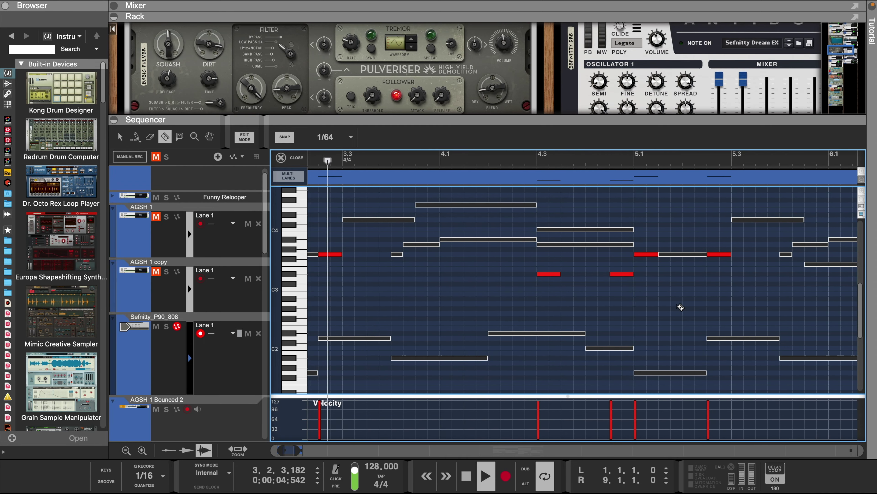
{"action": "scroll", "coordinate": [681, 307], "scroll_direction": "right", "scroll_amount": 7}
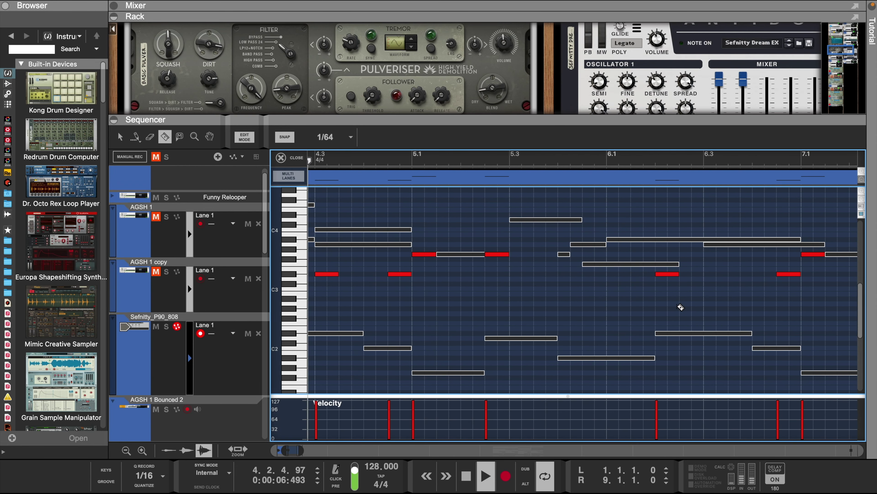
{"action": "scroll", "coordinate": [681, 306], "scroll_direction": "right", "scroll_amount": 2}
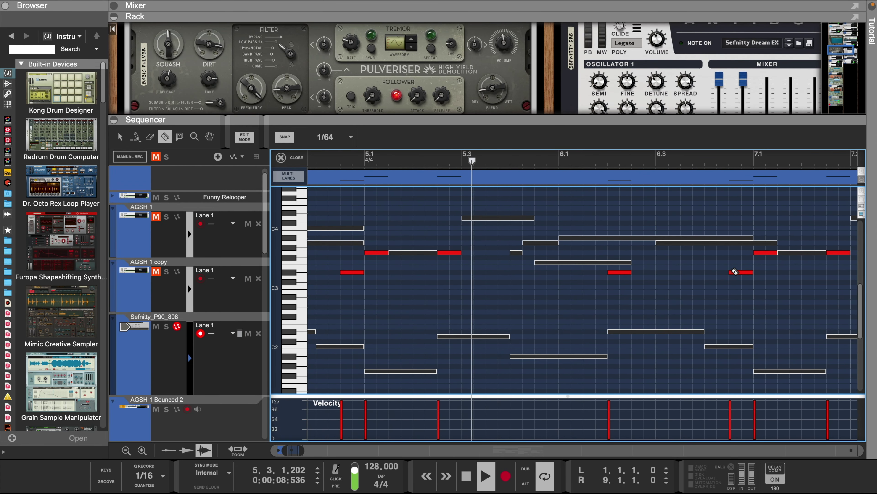
{"action": "left_click", "coordinate": [734, 273]}
{"action": "scroll", "coordinate": [731, 294], "scroll_direction": "right", "scroll_amount": 3}
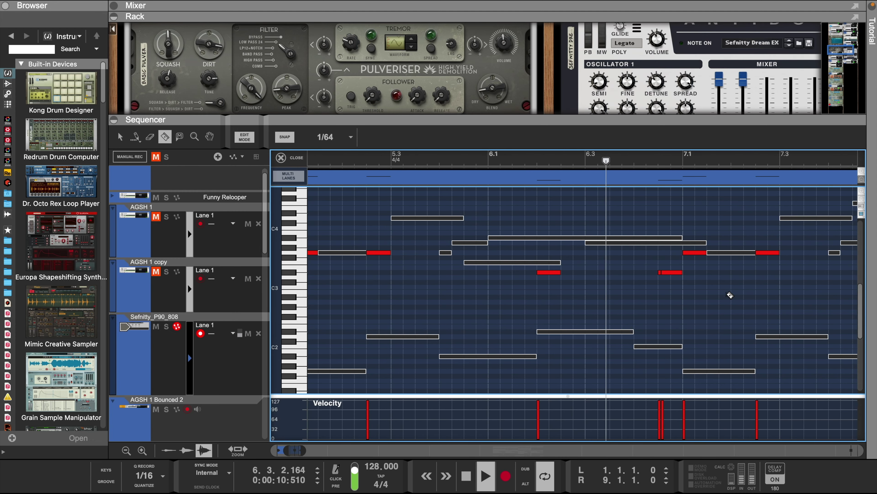
{"action": "scroll", "coordinate": [715, 295], "scroll_direction": "right", "scroll_amount": 11}
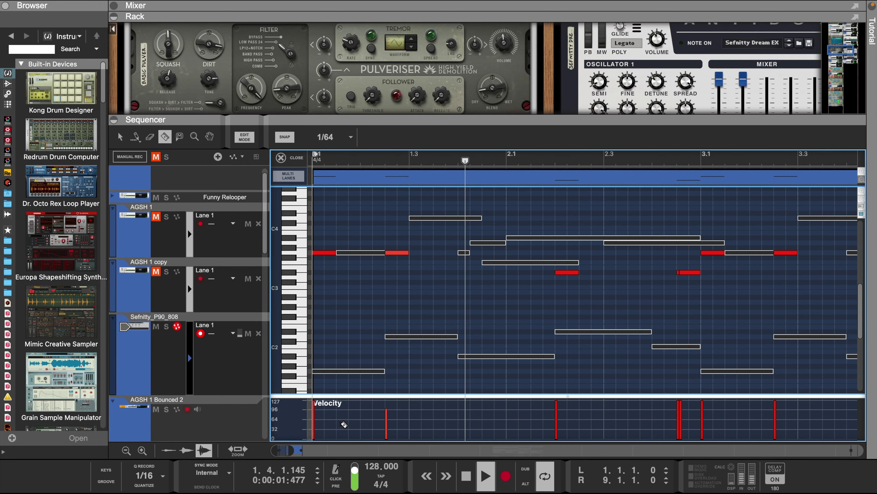
- Play through the whole eight-bar 808 clip to check the split D#3 notes, and stop playback
{"action": "key", "text": "w"}
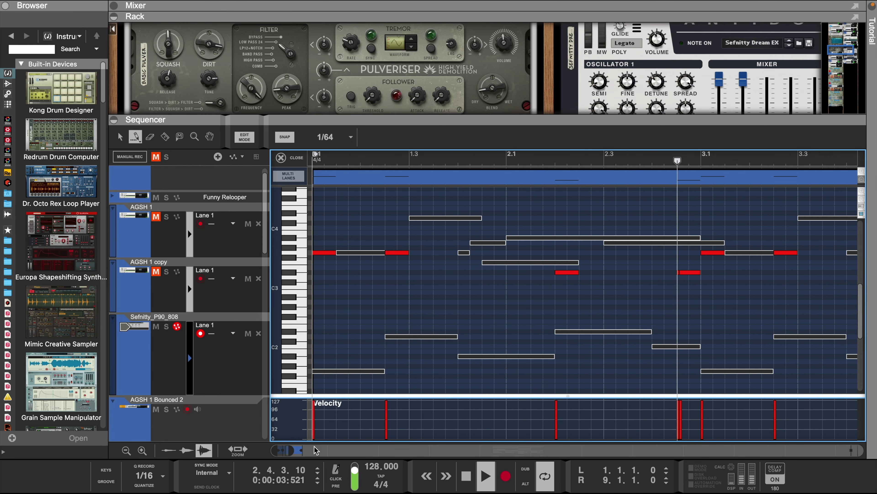
{"action": "left_click_drag", "start_coordinate": [291, 450], "coordinate": [321, 447]}
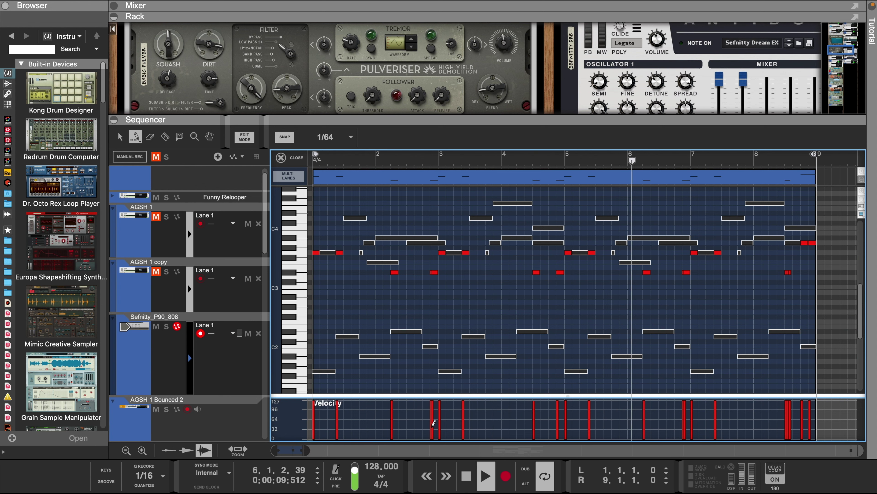
{"action": "key", "text": "space"}
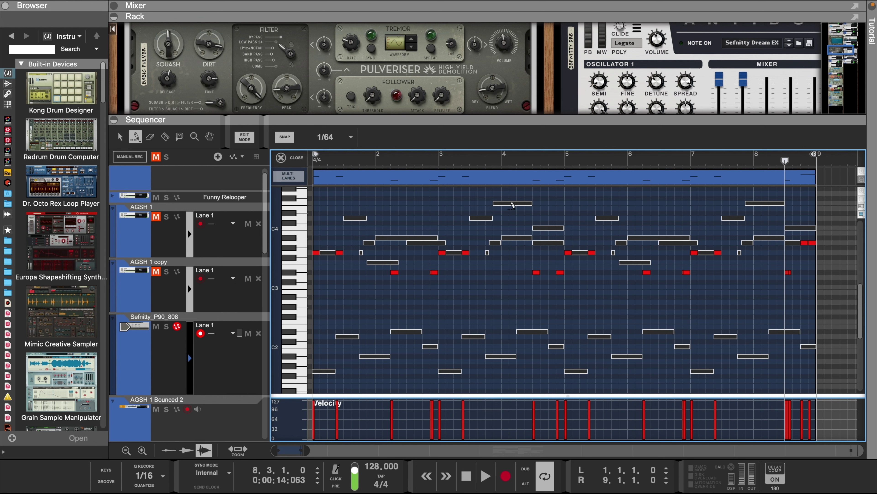
{"action": "left_click", "coordinate": [520, 161]}
{"action": "key", "text": "space"}
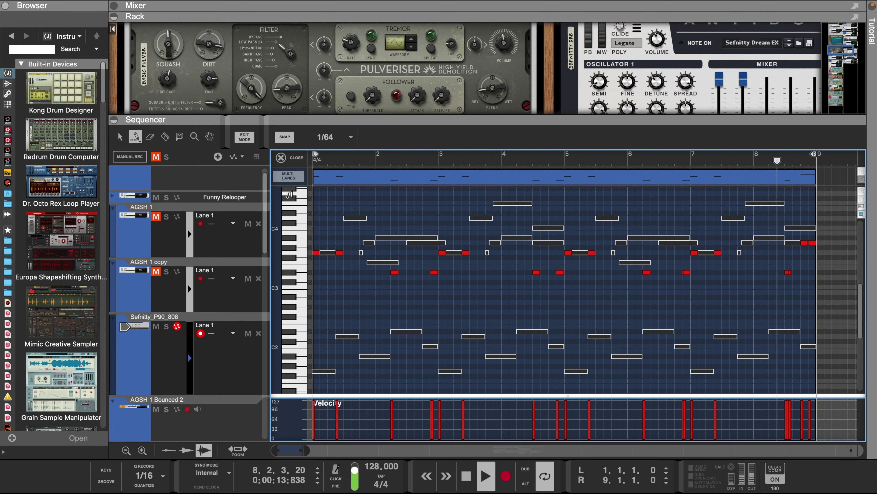
{"action": "key", "text": "space"}
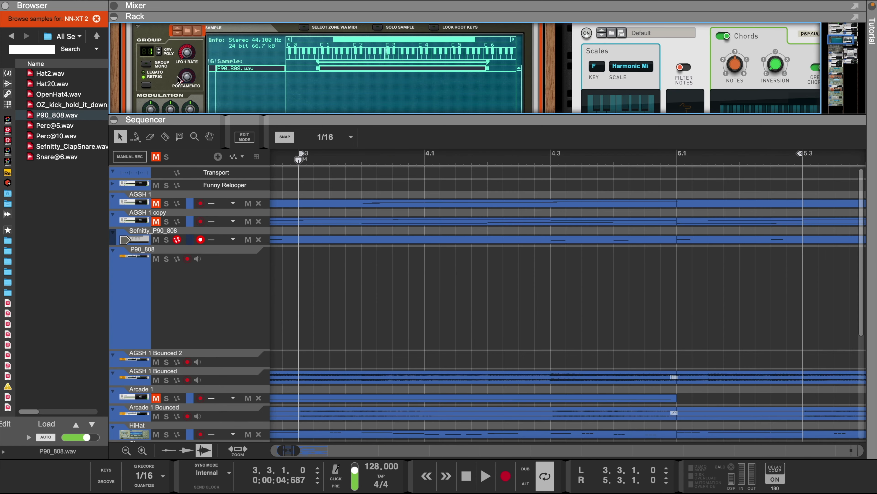
- Place the P90_808.wav sample on the P90_808 audio track at 4.1.4 and reverse the clip
{"action": "left_click_drag", "start_coordinate": [57, 115], "coordinate": [481, 313]}
{"action": "right_click", "coordinate": [514, 310]}
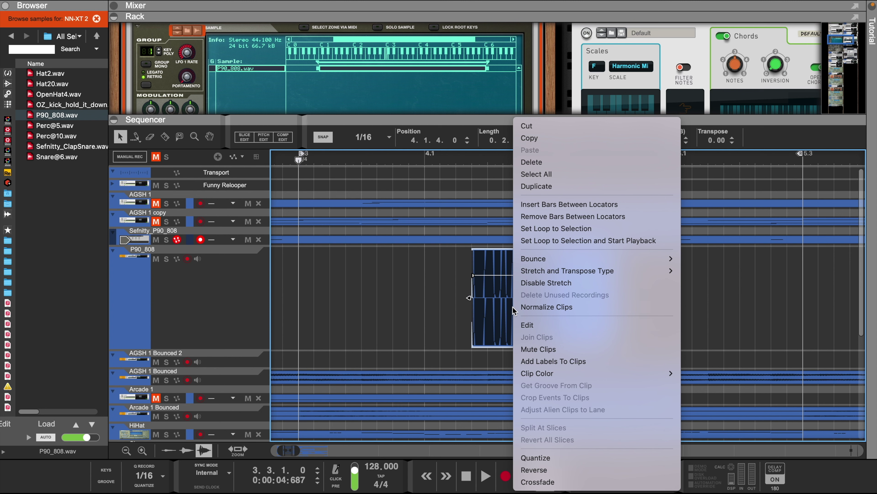
{"action": "left_click", "coordinate": [538, 471]}
- Move the reversed clip earlier and trim its start so it begins at about 4.1.3.129 with a length of about 0.1.0.199, and play it
{"action": "left_click_drag", "start_coordinate": [542, 276], "coordinate": [513, 289]}
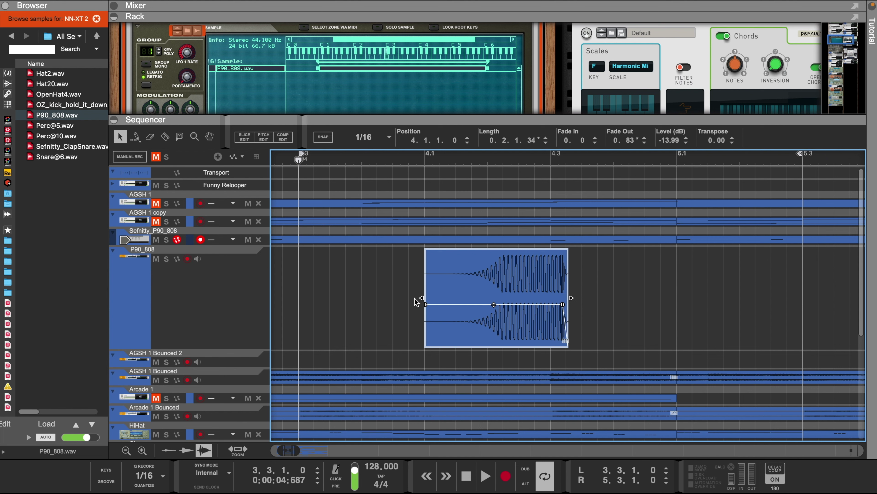
{"action": "left_click_drag", "start_coordinate": [421, 297], "coordinate": [462, 299]}
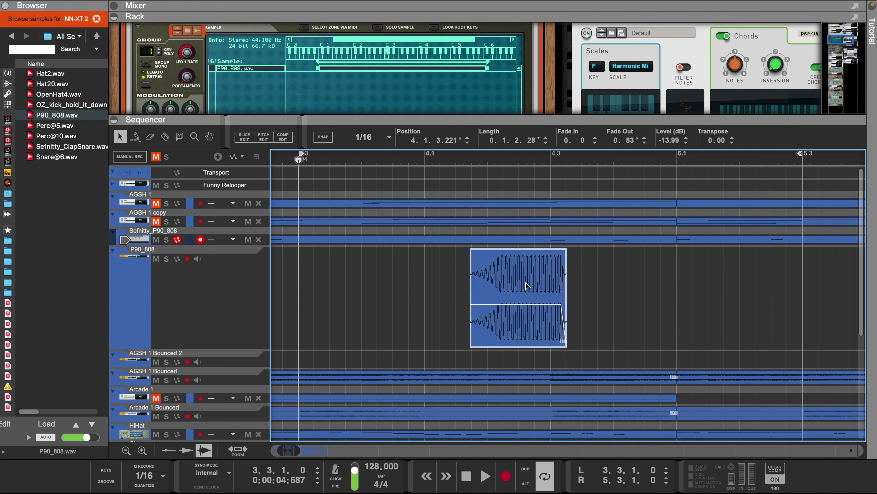
{"action": "left_click_drag", "start_coordinate": [525, 284], "coordinate": [503, 287]}
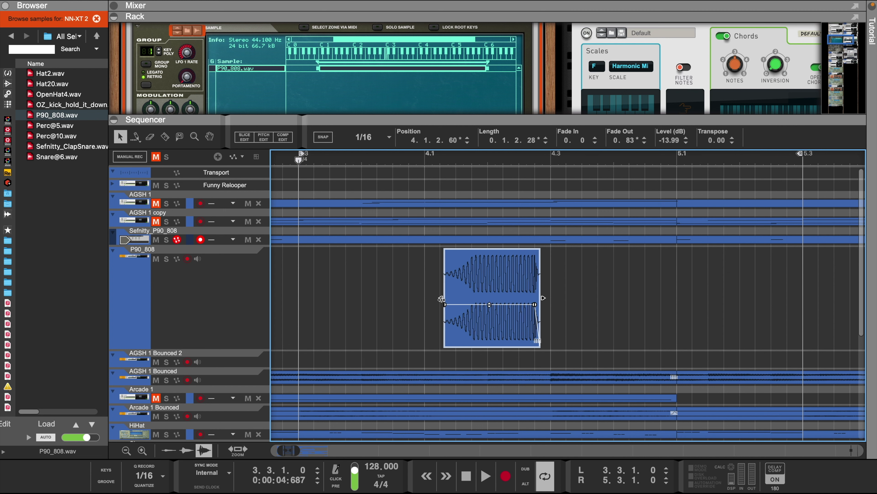
{"action": "left_click_drag", "start_coordinate": [445, 303], "coordinate": [463, 303]}
{"action": "key", "text": "space"}
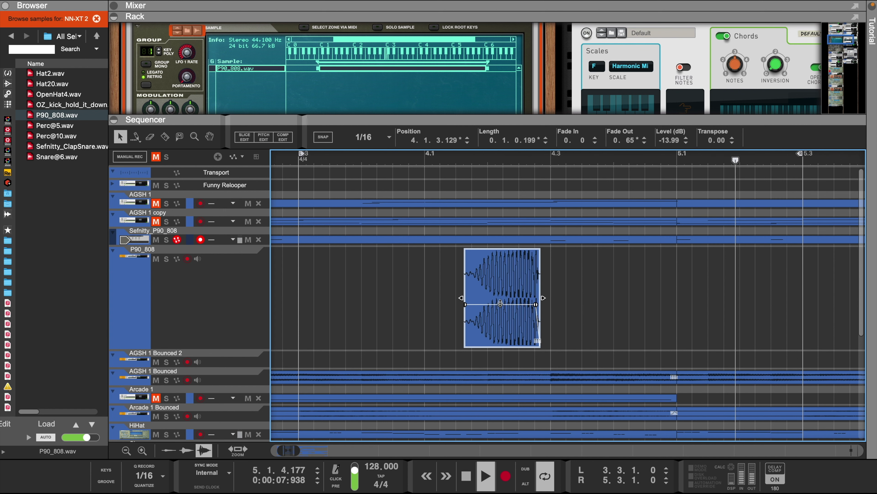
- Raise the reversed clip's level to -11.95 dB and check the saturation effect on the P90_808 track
{"action": "left_click_drag", "start_coordinate": [500, 304], "coordinate": [501, 302]}
{"action": "key", "text": "space"}
{"action": "left_click", "coordinate": [196, 304]}
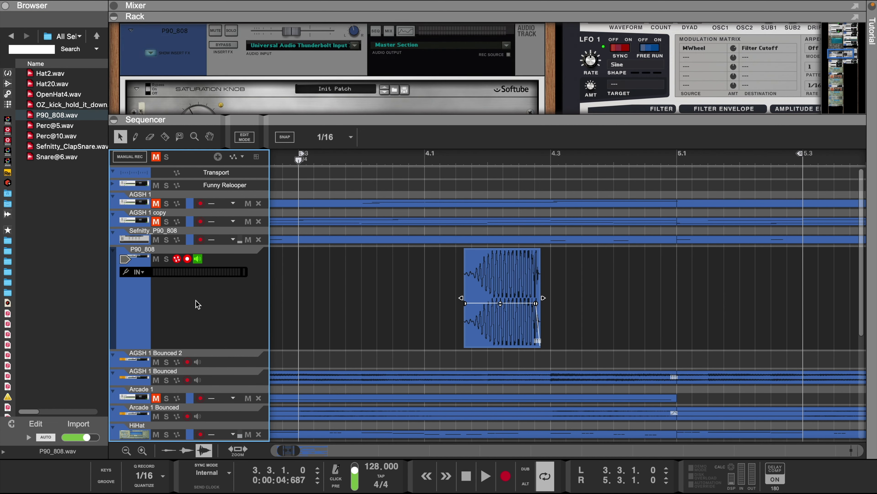
{"action": "scroll", "coordinate": [315, 75], "scroll_direction": "down", "scroll_amount": 3}
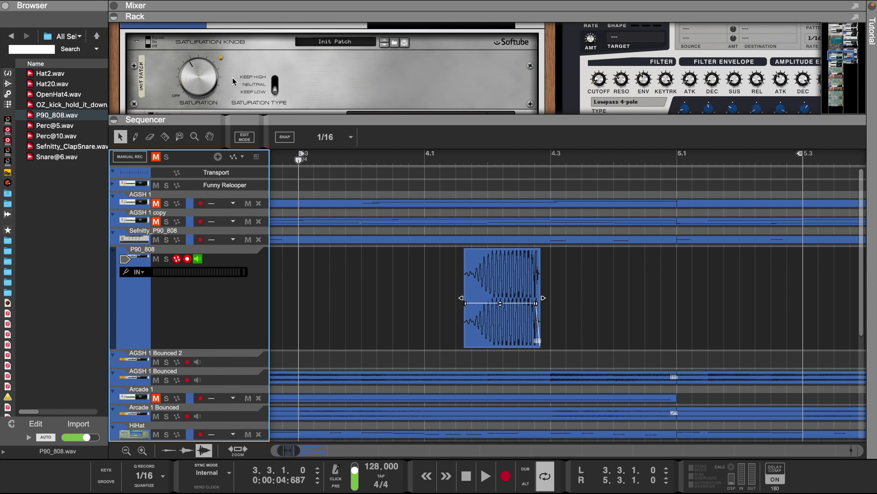
{"action": "left_click_drag", "start_coordinate": [211, 78], "coordinate": [211, 76]}
{"action": "key", "text": "space"}
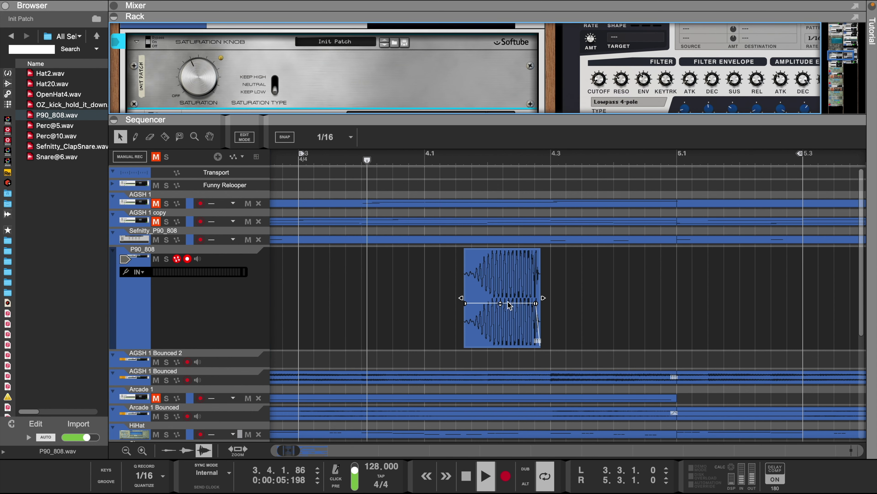
{"action": "left_click_drag", "start_coordinate": [501, 303], "coordinate": [504, 301]}
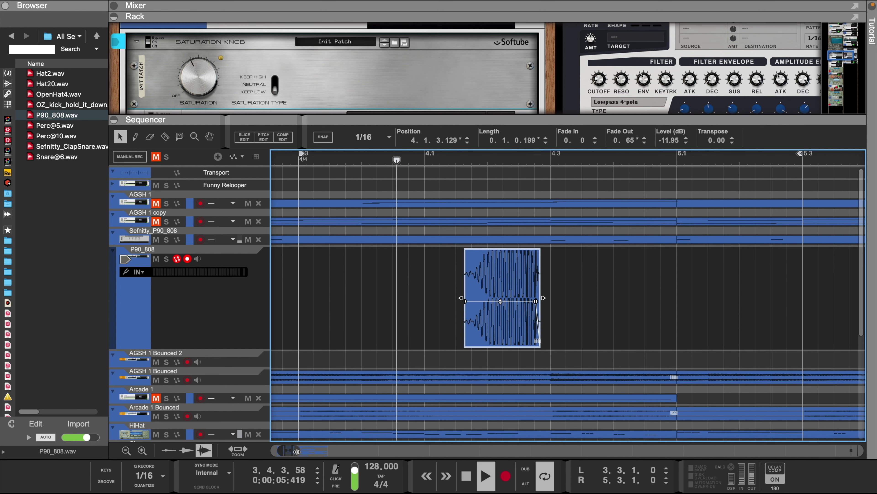
- Extend the loop to run from bar 1 to bar 17, using Bar as the snap value
{"action": "left_click_drag", "start_coordinate": [299, 450], "coordinate": [367, 450]}
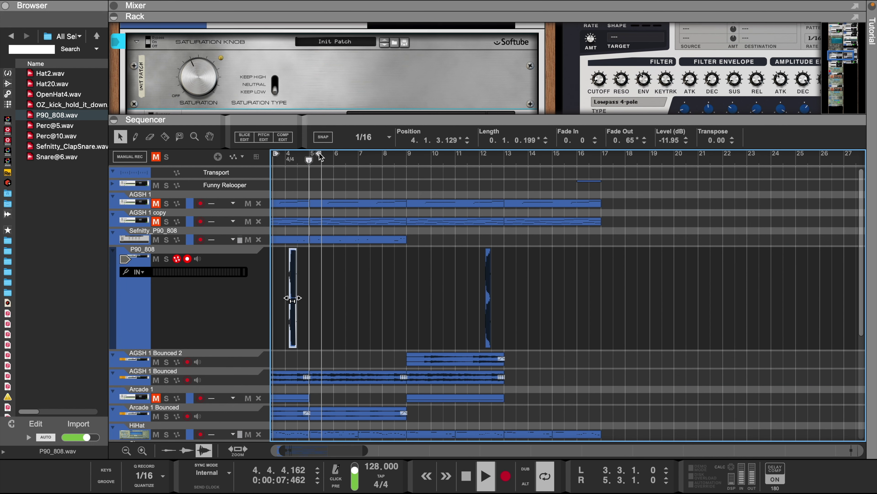
{"action": "left_click_drag", "start_coordinate": [319, 154], "coordinate": [413, 153]}
{"action": "scroll", "coordinate": [376, 192], "scroll_direction": "left", "scroll_amount": 3}
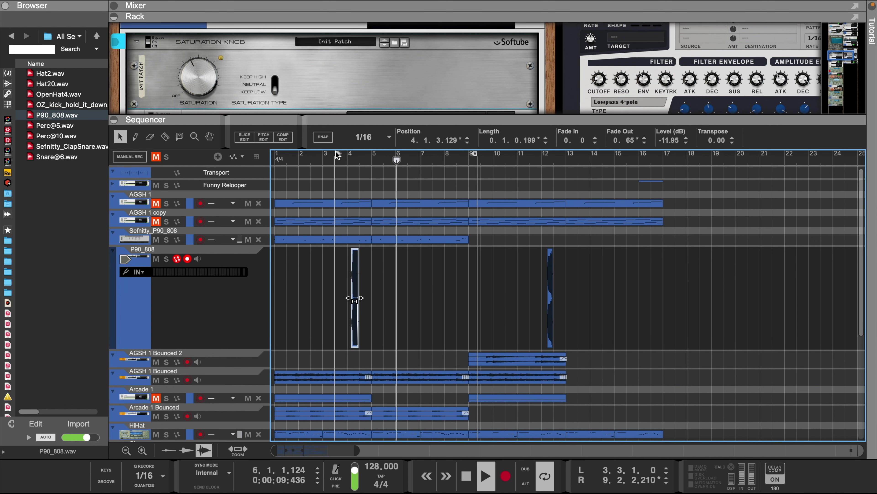
{"action": "left_click_drag", "start_coordinate": [337, 155], "coordinate": [214, 164]}
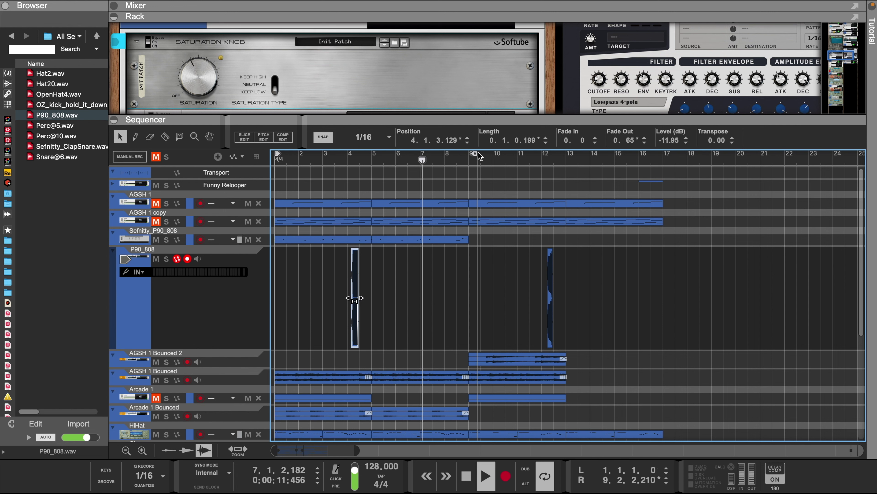
{"action": "left_click_drag", "start_coordinate": [479, 156], "coordinate": [567, 169]}
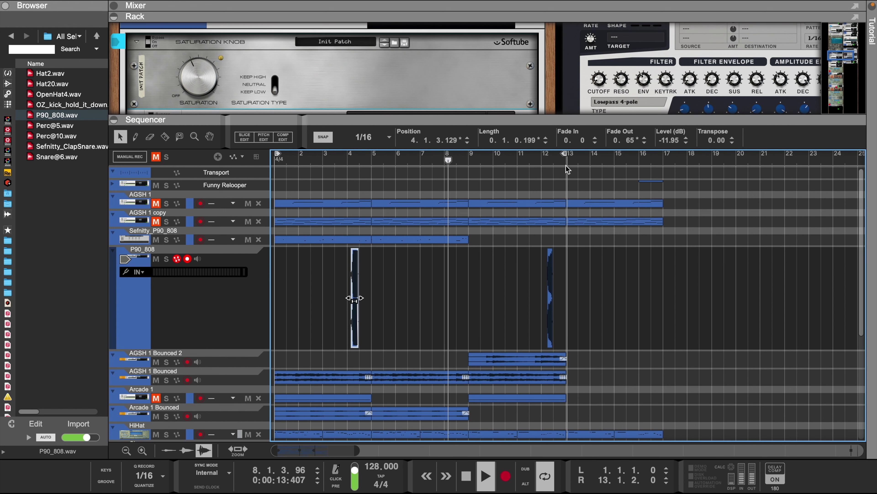
{"action": "left_click", "coordinate": [370, 138]}
{"action": "left_click", "coordinate": [359, 137]}
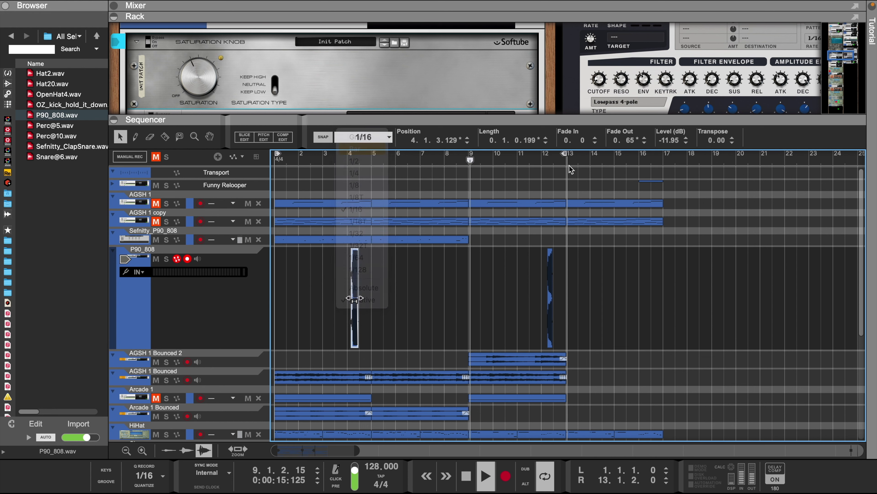
{"action": "left_click_drag", "start_coordinate": [565, 159], "coordinate": [661, 163]}
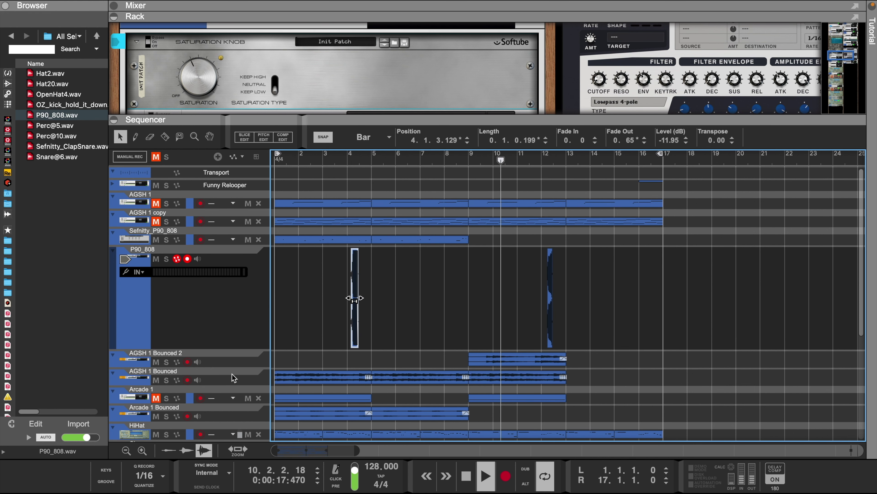
- Reduce the track heights and duplicate the AGSH 1 Bounced 2 and AGSH 1 Bounced clips from bar 9 to bar 13
{"action": "left_click", "coordinate": [126, 450]}
{"action": "left_click", "coordinate": [126, 450]}
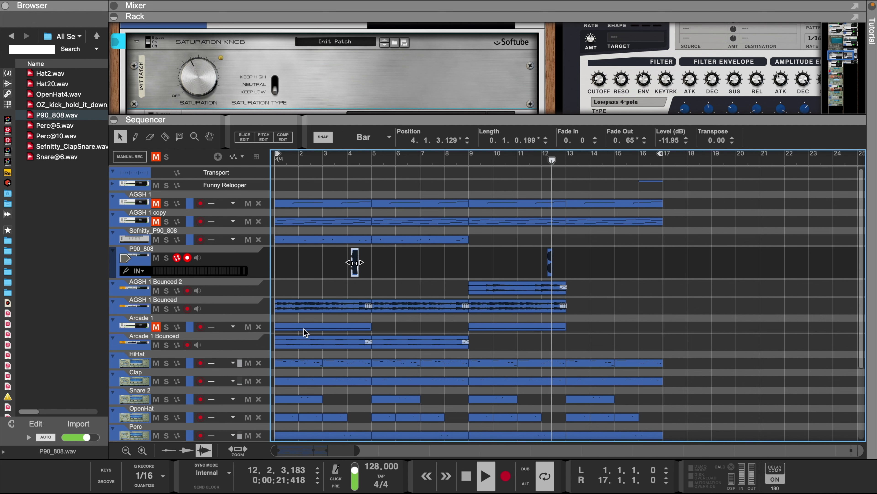
{"action": "left_click_drag", "start_coordinate": [499, 248], "coordinate": [502, 309]}
{"action": "key", "text": "ctrl+d"}
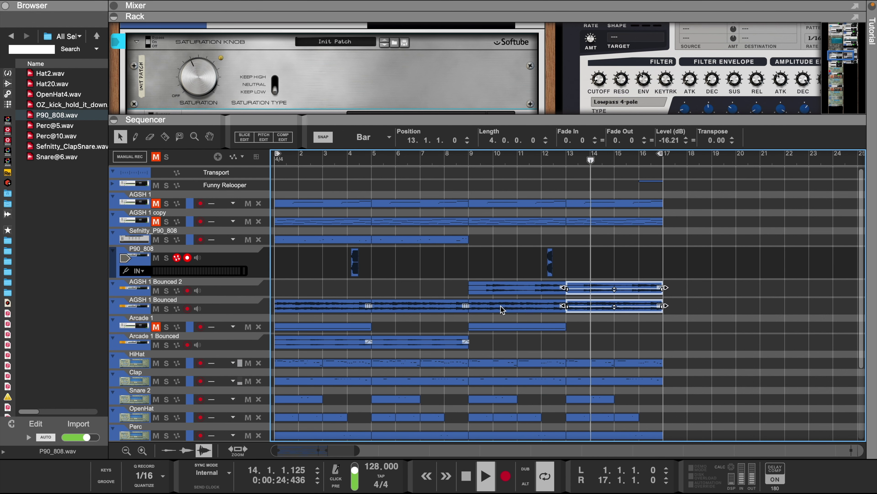
- Duplicate the four-bar Arcade 1 clip from bar 9 to bar 13 and check the 16-bar loop
{"action": "left_click", "coordinate": [520, 333]}
{"action": "key", "text": "ctrl+d"}
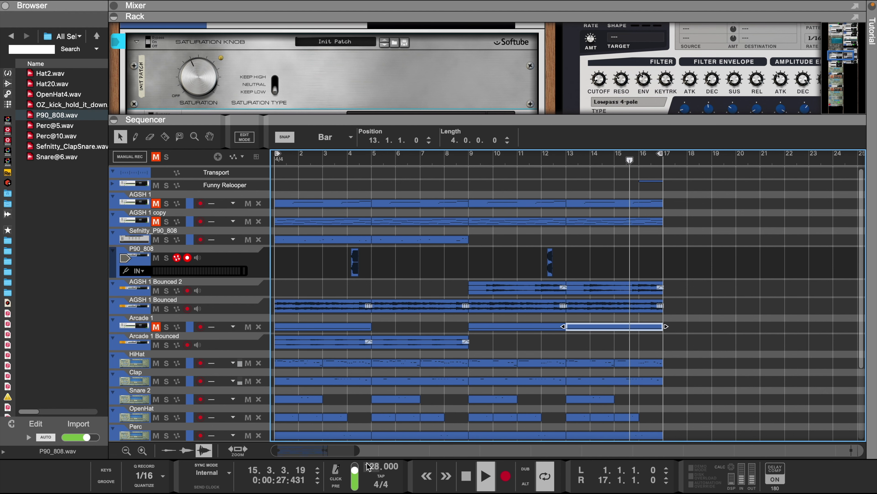
{"action": "mouse_move", "coordinate": [356, 453]}
{"action": "left_mouse_down"}
{"action": "mouse_move", "coordinate": [328, 457]}
{"action": "mouse_move", "coordinate": [341, 456]}
{"action": "left_mouse_up"}
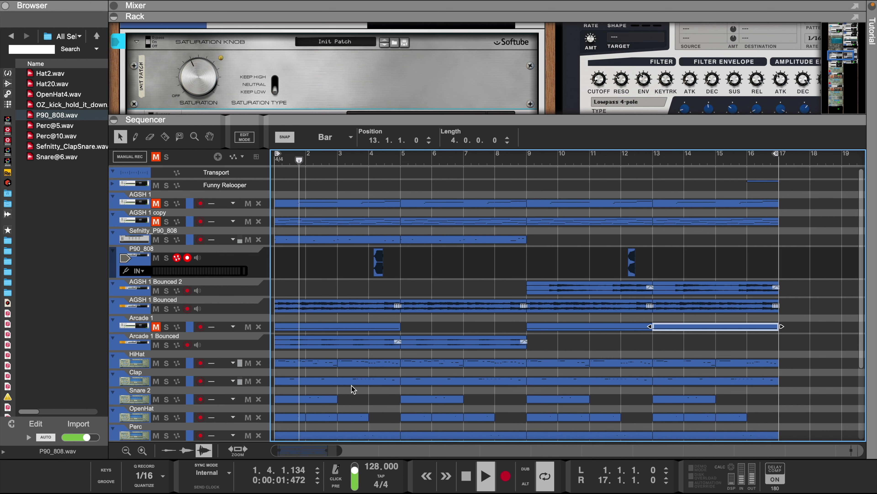
{"action": "key", "text": "space"}
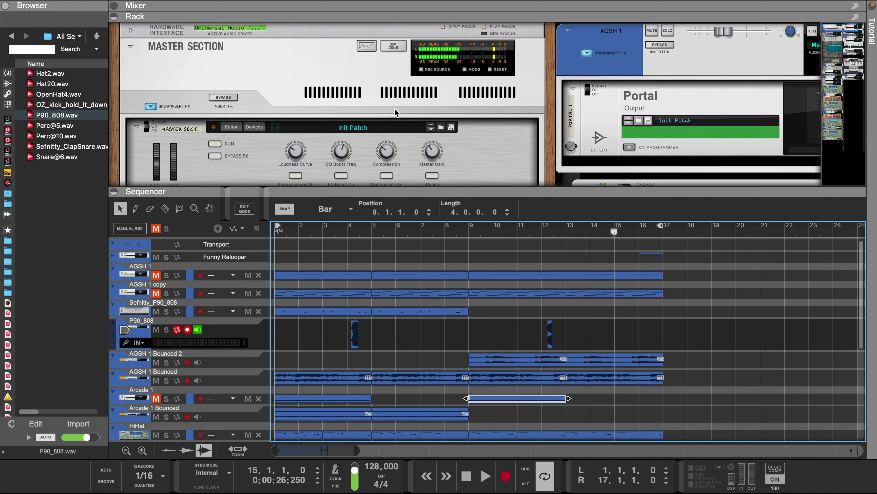
- Remove the first X-Loop block and the Scratchloop and Stretch blocks from the pattern in the Funny Relooper Effectrix effect
{"action": "scroll", "coordinate": [398, 111], "scroll_direction": "down", "scroll_amount": 5}
{"action": "left_click", "coordinate": [407, 82]}
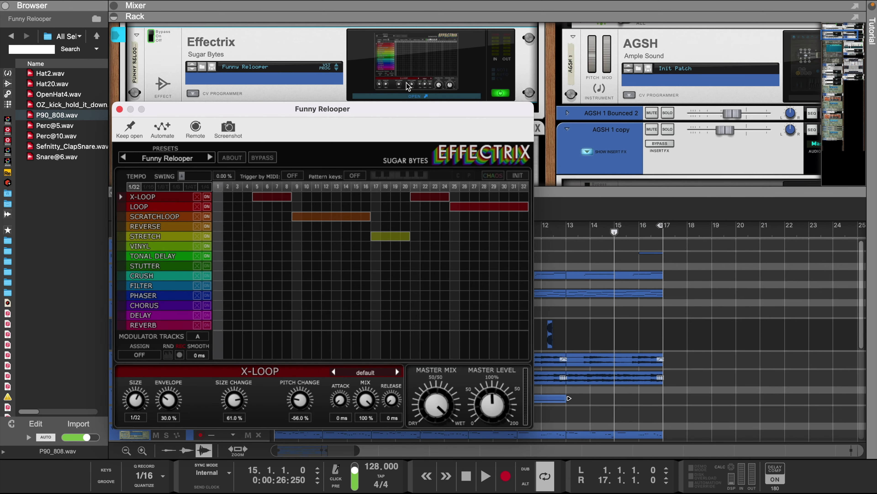
{"action": "left_click", "coordinate": [321, 217]}
{"action": "left_click", "coordinate": [273, 197]}
{"action": "left_click", "coordinate": [378, 236]}
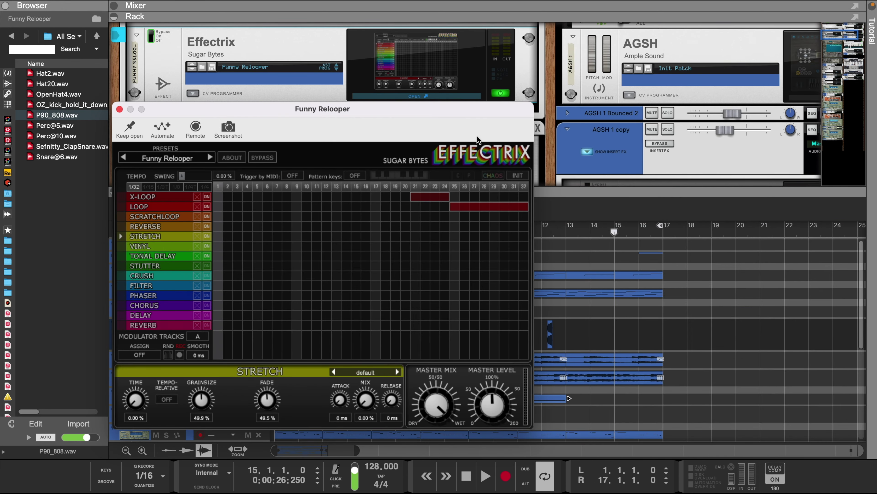
- Play the 16-bar loop, unfold the Funny Relooper track in the sequencer and close the effect's window
{"action": "left_click_drag", "start_coordinate": [477, 140], "coordinate": [385, 81]}
{"action": "key", "text": "space"}
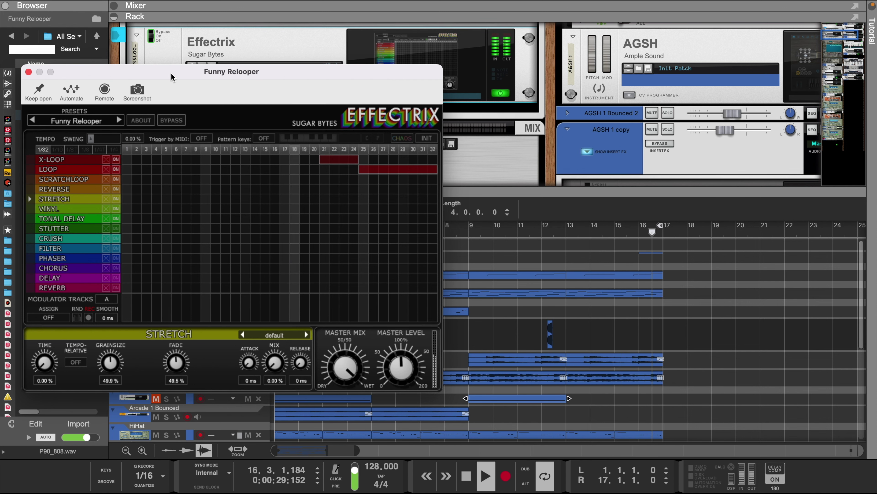
{"action": "left_click_drag", "start_coordinate": [173, 76], "coordinate": [605, 150]}
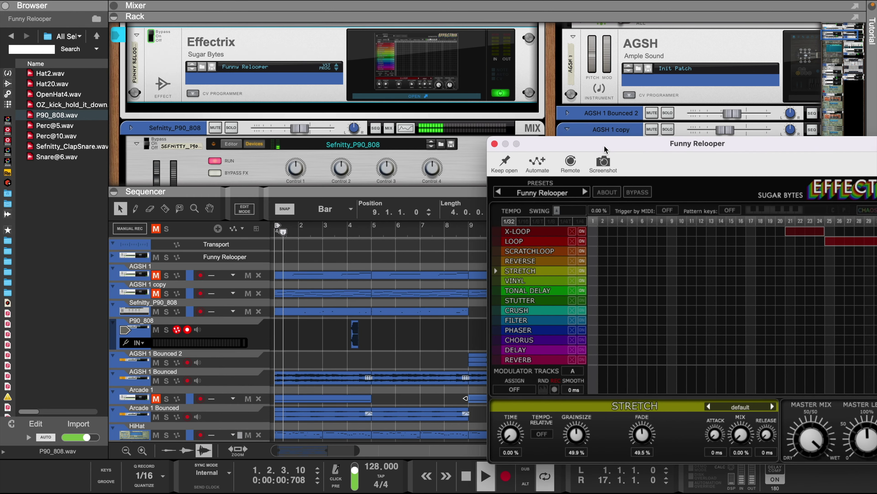
{"action": "left_click", "coordinate": [112, 259]}
{"action": "left_click_drag", "start_coordinate": [673, 143], "coordinate": [165, 87]}
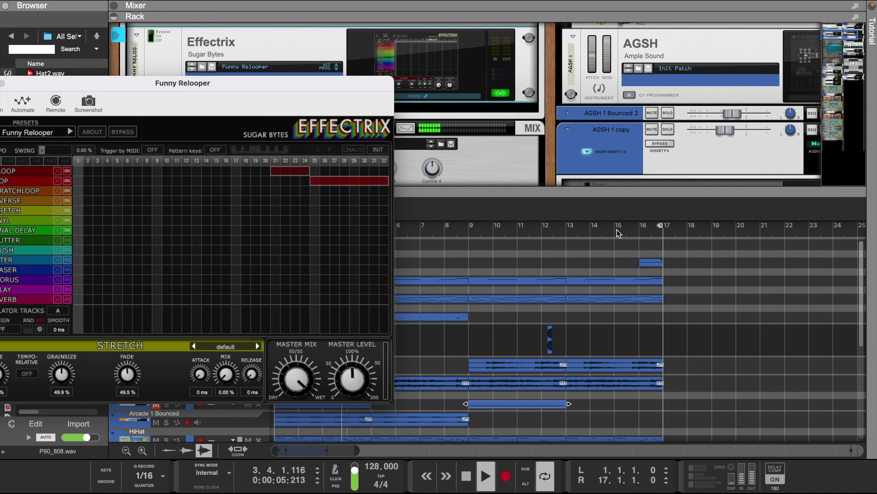
{"action": "left_click_drag", "start_coordinate": [186, 88], "coordinate": [468, 100]}
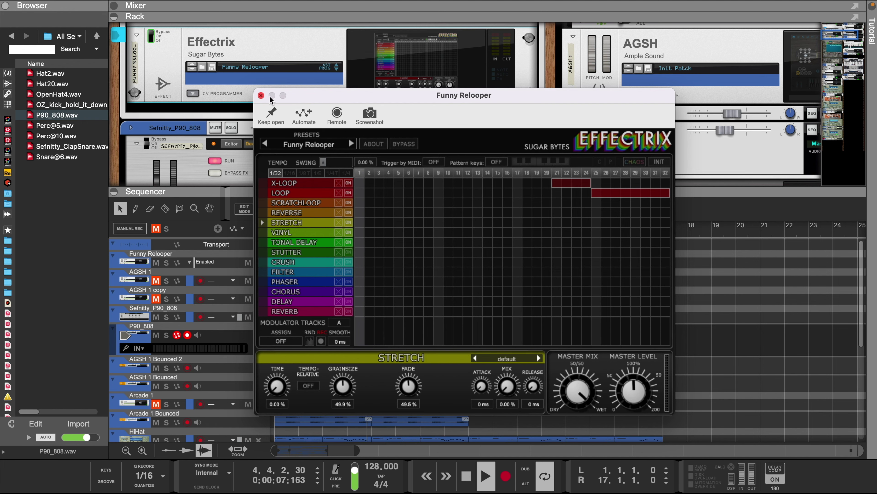
{"action": "left_click", "coordinate": [261, 95]}
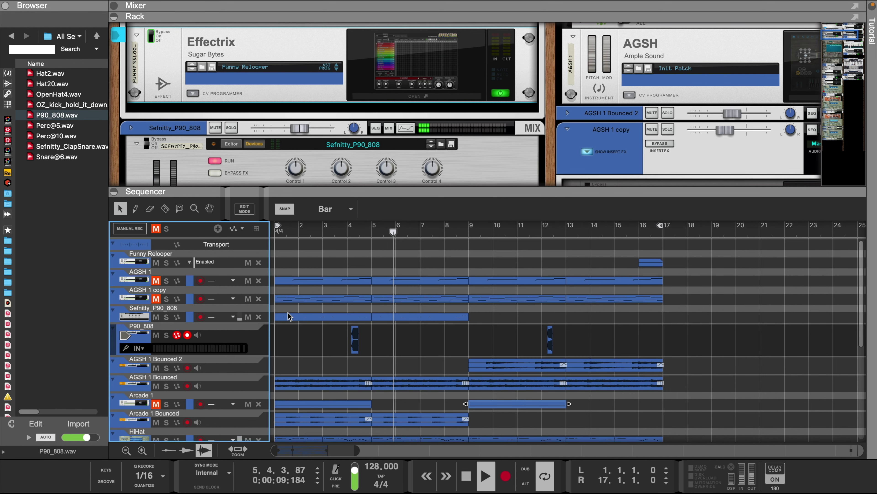
- Move the Arcade 1 track up between the AGSH 1 copy and Sefnitty_P90_808 tracks
{"action": "scroll", "coordinate": [288, 314], "scroll_direction": "down", "scroll_amount": 3}
{"action": "left_click", "coordinate": [115, 355]}
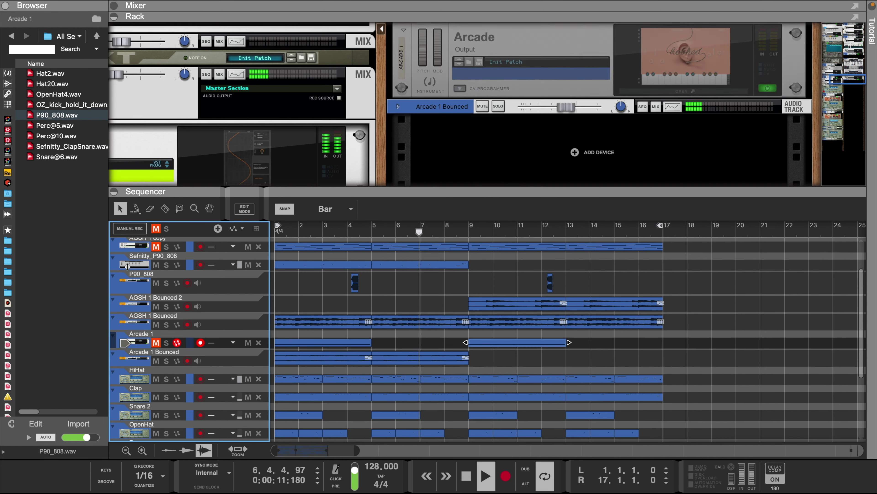
{"action": "left_click_drag", "start_coordinate": [115, 346], "coordinate": [116, 264]}
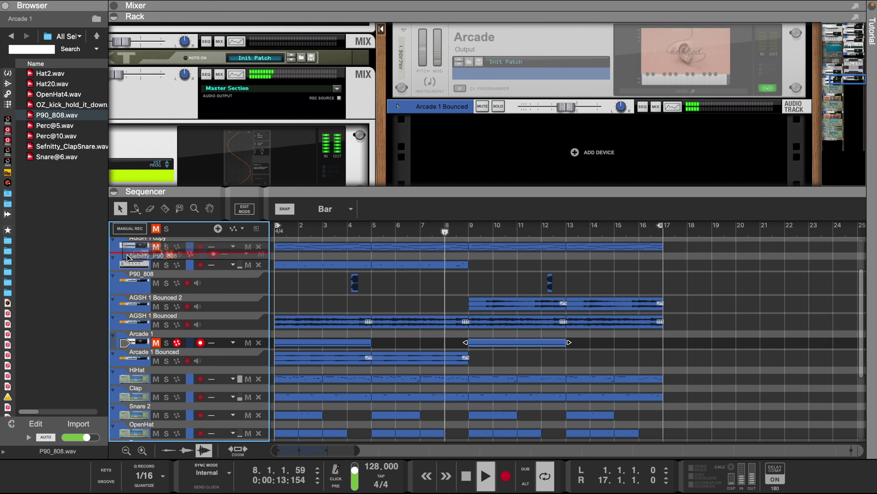
{"action": "scroll", "coordinate": [426, 312], "scroll_direction": "up", "scroll_amount": 3}
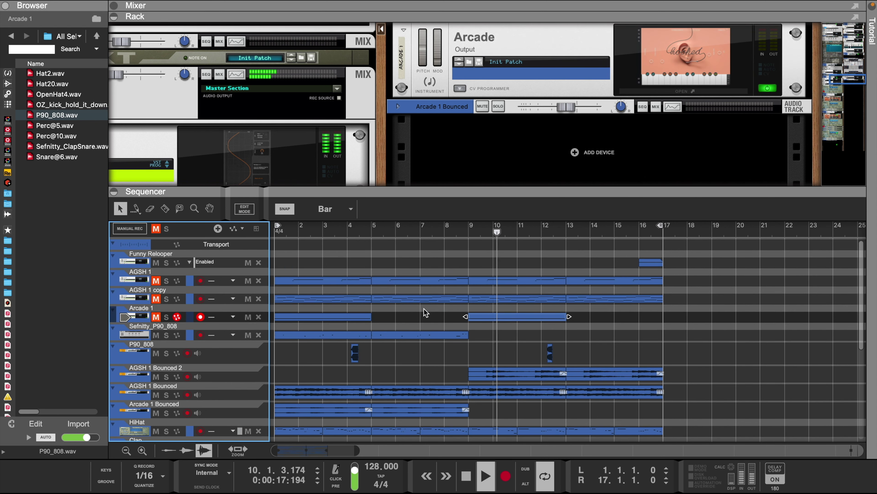
- Fold the muted Arcade 1, AGSH 1 copy and AGSH 1 tracks in the sequencer
{"action": "scroll", "coordinate": [205, 331], "scroll_direction": "down", "scroll_amount": 1}
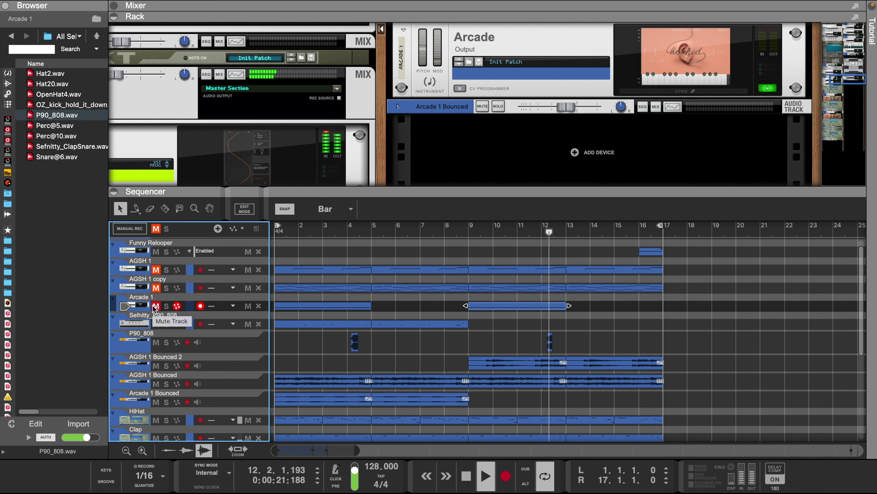
{"action": "scroll", "coordinate": [155, 310], "scroll_direction": "down", "scroll_amount": 2}
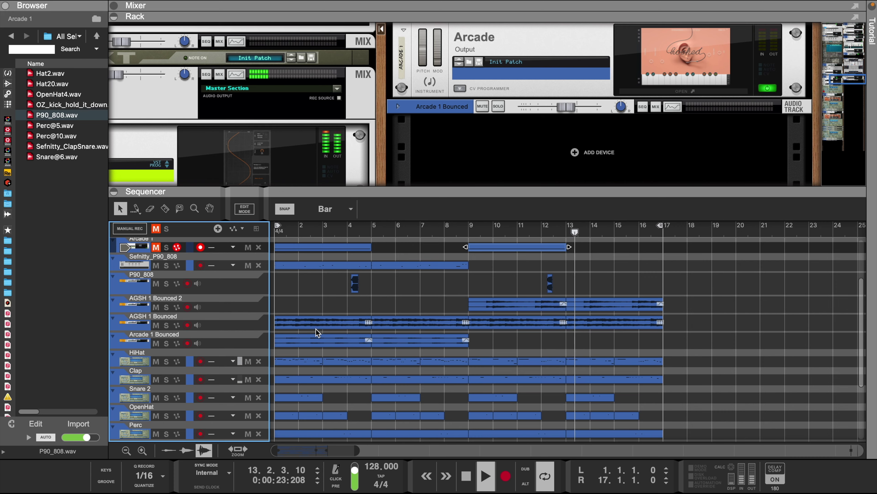
{"action": "left_click", "coordinate": [113, 276]}
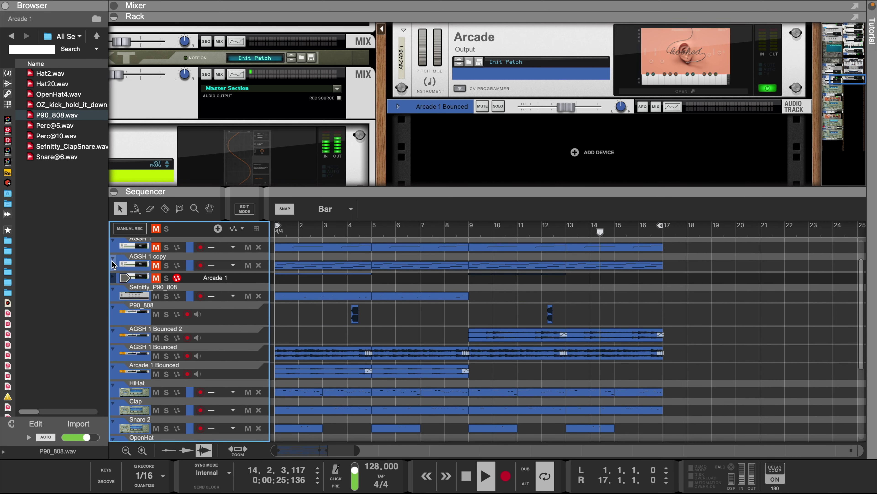
{"action": "left_click", "coordinate": [113, 257]}
{"action": "scroll", "coordinate": [141, 276], "scroll_direction": "up", "scroll_amount": 3}
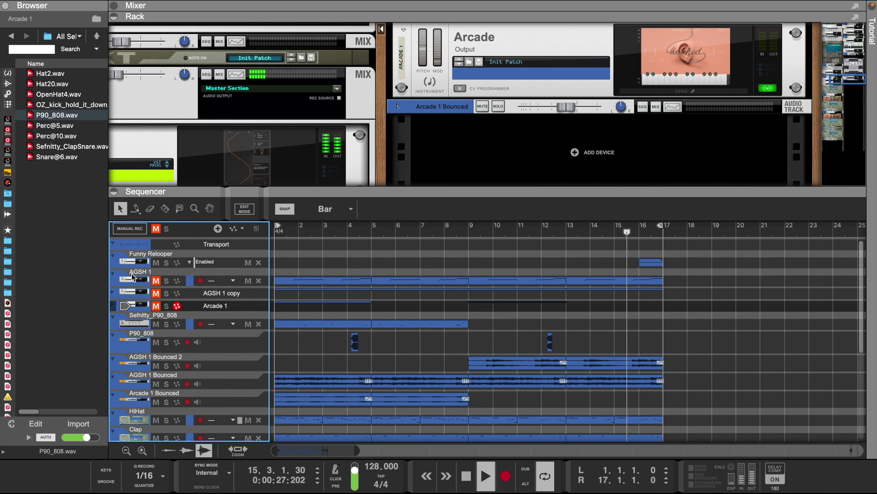
{"action": "left_click", "coordinate": [112, 273]}
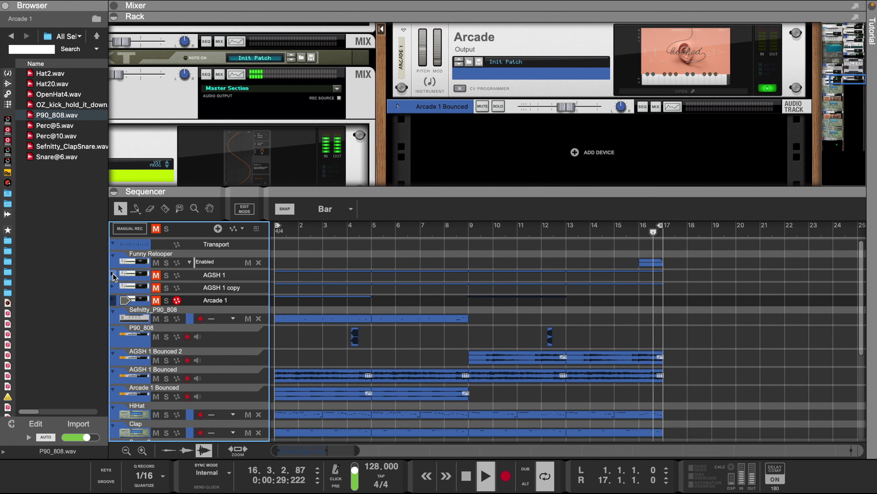
- Zoom the sequencer in slightly horizontally and enlarge the track heights
{"action": "scroll", "coordinate": [329, 330], "scroll_direction": "down", "scroll_amount": 9}
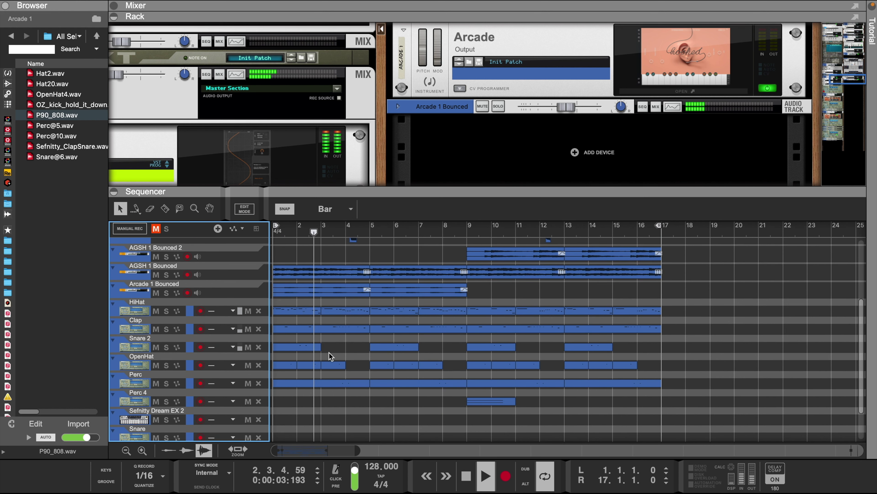
{"action": "left_click_drag", "start_coordinate": [358, 455], "coordinate": [352, 455]}
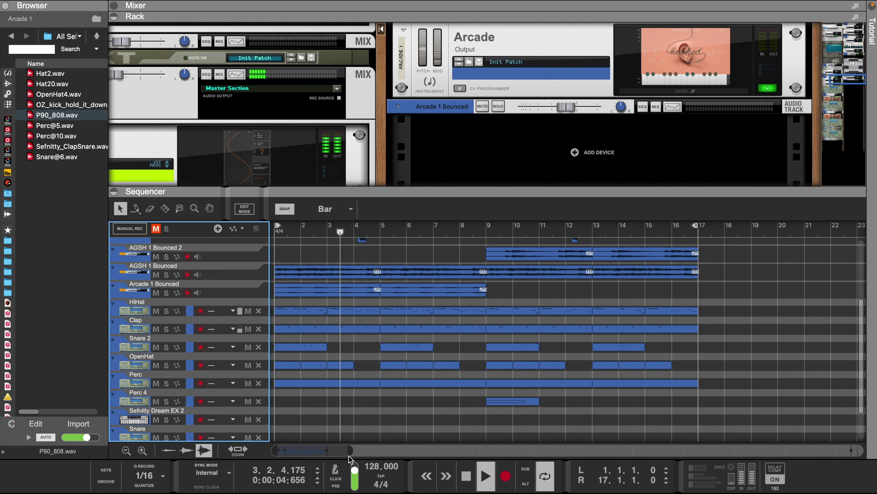
{"action": "left_click", "coordinate": [142, 451]}
- Unfold the mixer, fold the rack and list the instruments in the browser
{"action": "scroll", "coordinate": [241, 138], "scroll_direction": "up", "scroll_amount": 10}
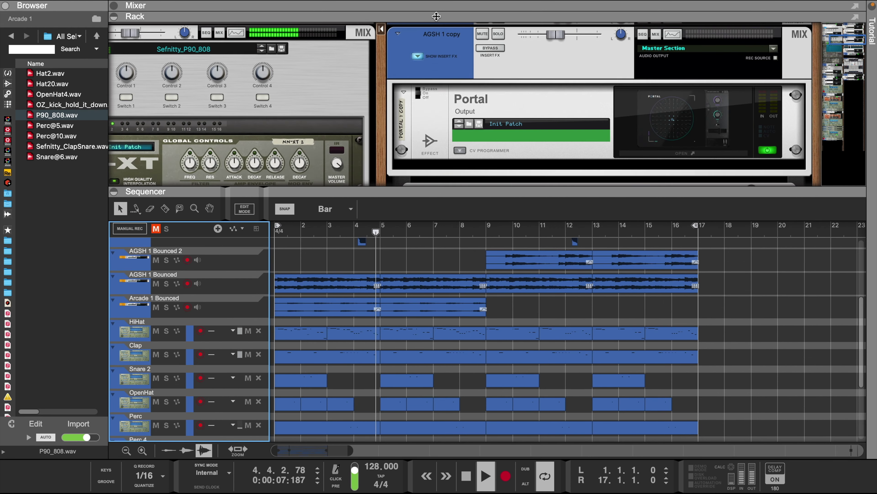
{"action": "left_click", "coordinate": [114, 6]}
{"action": "left_click", "coordinate": [114, 107]}
{"action": "left_click", "coordinate": [8, 74]}
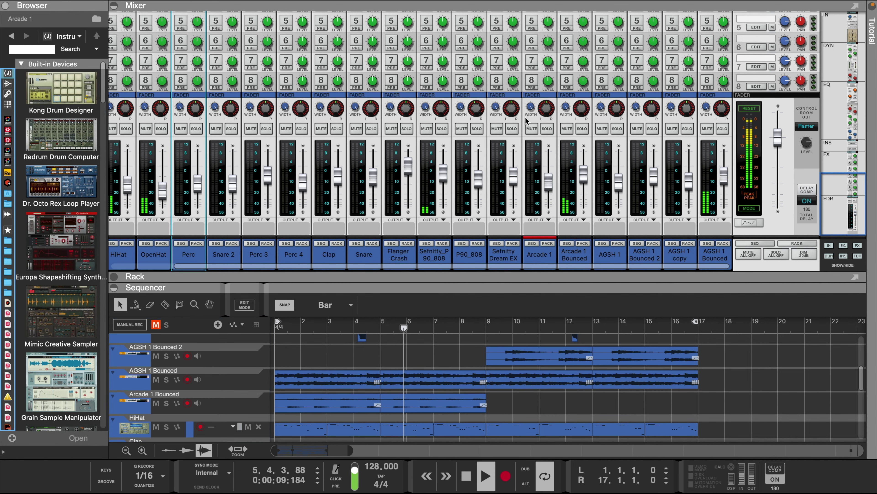
- Review the mixer channel sections from input to faders and bring up the master section's Spectrum EQ
{"action": "scroll", "coordinate": [749, 135], "scroll_direction": "up", "scroll_amount": 15}
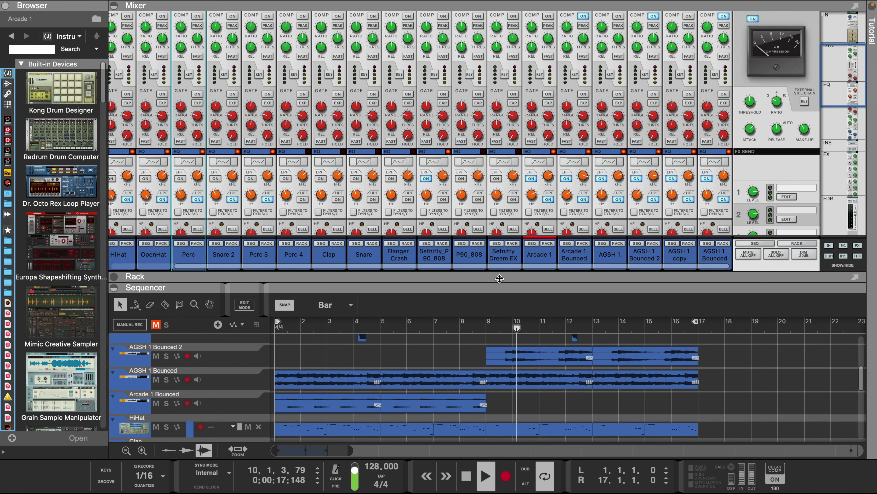
{"action": "scroll", "coordinate": [489, 192], "scroll_direction": "up", "scroll_amount": 5}
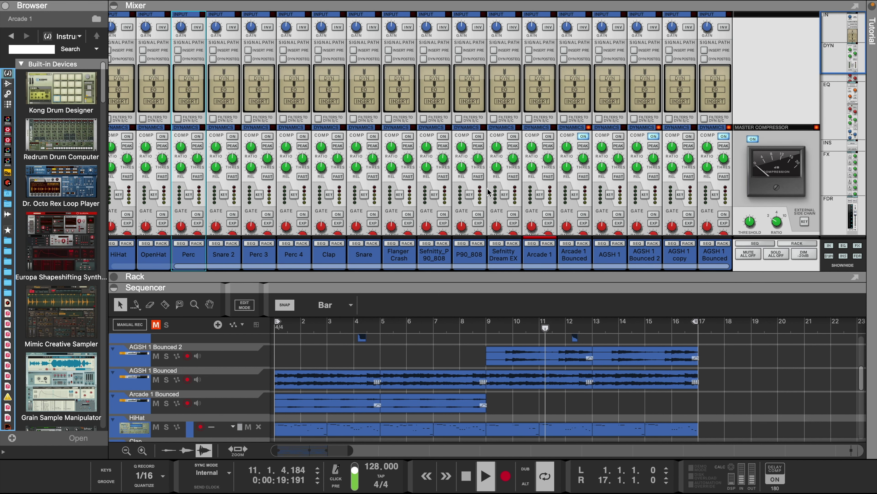
{"action": "scroll", "coordinate": [489, 193], "scroll_direction": "down", "scroll_amount": 12}
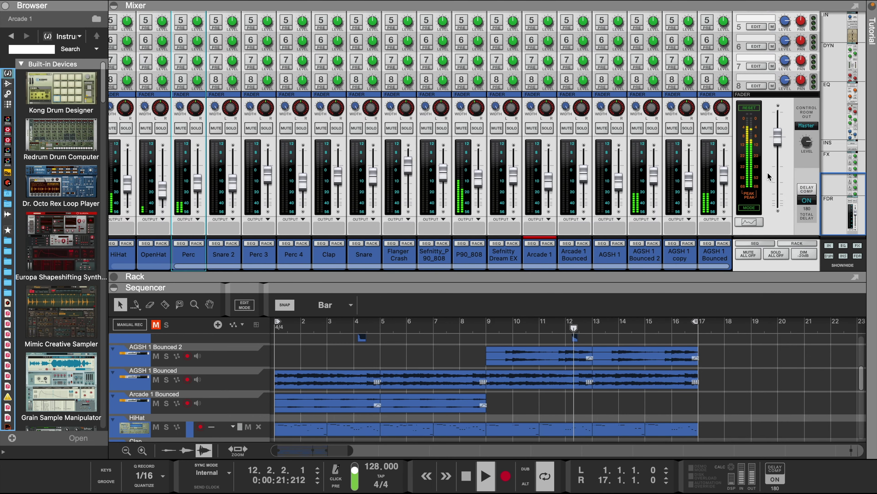
{"action": "left_click", "coordinate": [749, 222]}
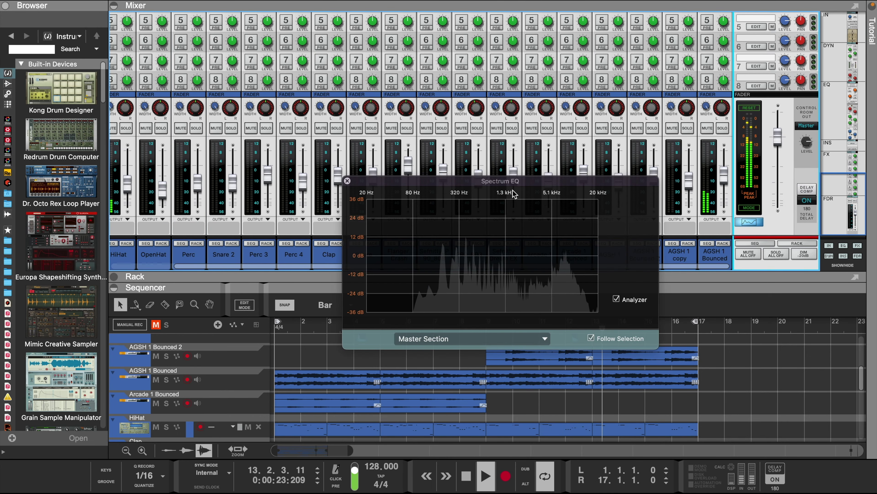
{"action": "left_click_drag", "start_coordinate": [518, 187], "coordinate": [305, 50]}
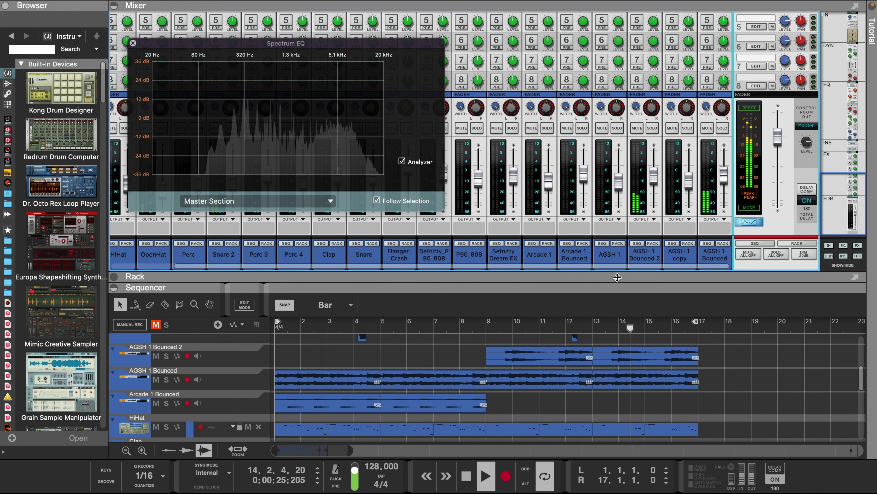
- Unfold the rack beneath the mixer and check the Portal effect's settings on the AGSH 1 copy channel
{"action": "left_click_drag", "start_coordinate": [614, 271], "coordinate": [613, 98]}
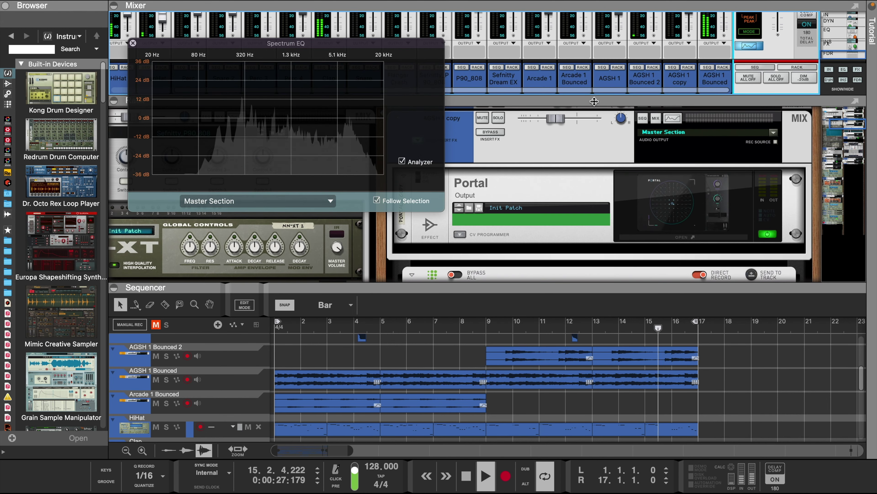
{"action": "left_click", "coordinate": [677, 209]}
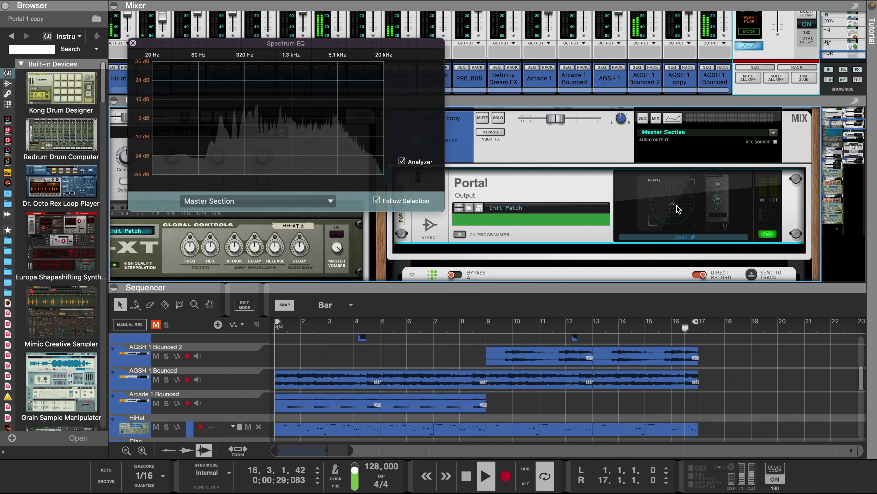
{"action": "double_click", "coordinate": [678, 209]}
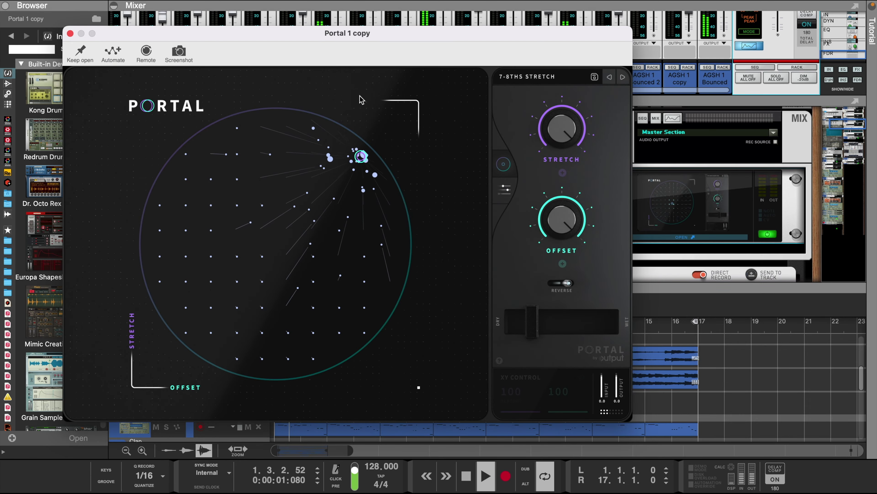
{"action": "left_click", "coordinate": [70, 34]}
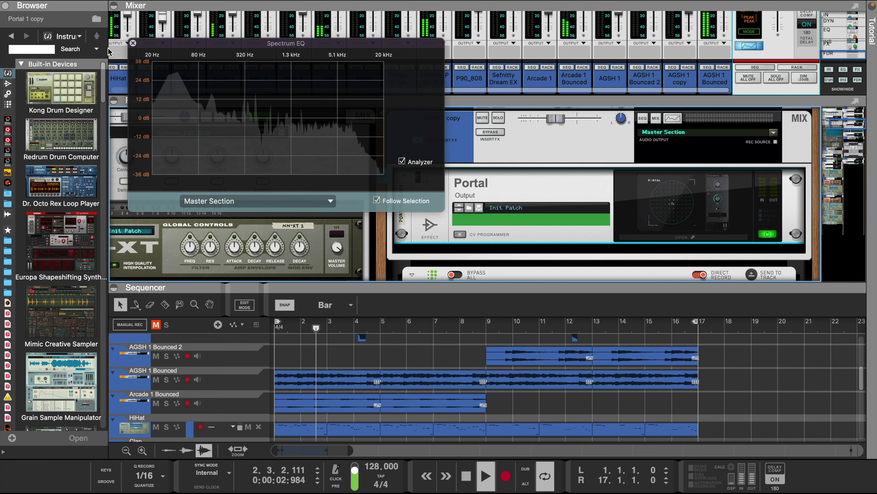
- Look through the rack devices up to the master section's effects with the master Spectrum EQ analyzer in view
{"action": "scroll", "coordinate": [556, 237], "scroll_direction": "down", "scroll_amount": 4}
{"action": "scroll", "coordinate": [553, 237], "scroll_direction": "down", "scroll_amount": 6}
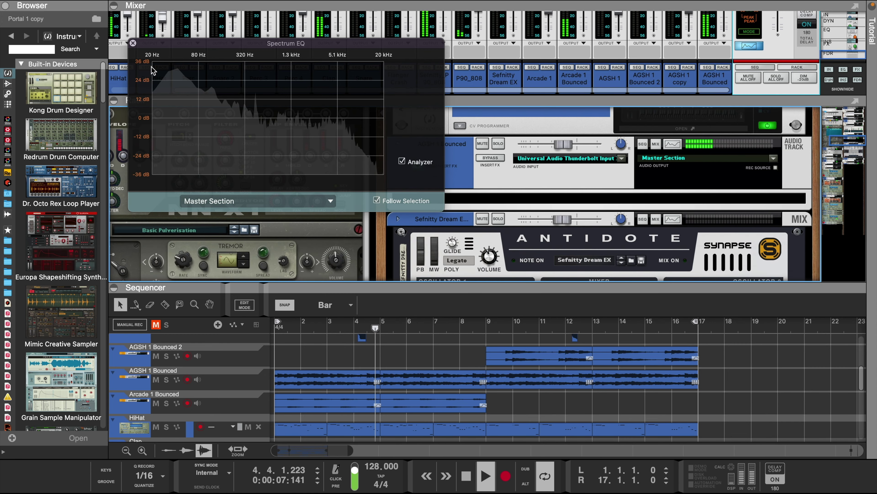
{"action": "left_click_drag", "start_coordinate": [174, 44], "coordinate": [501, 97]}
{"action": "scroll", "coordinate": [239, 175], "scroll_direction": "up", "scroll_amount": 3}
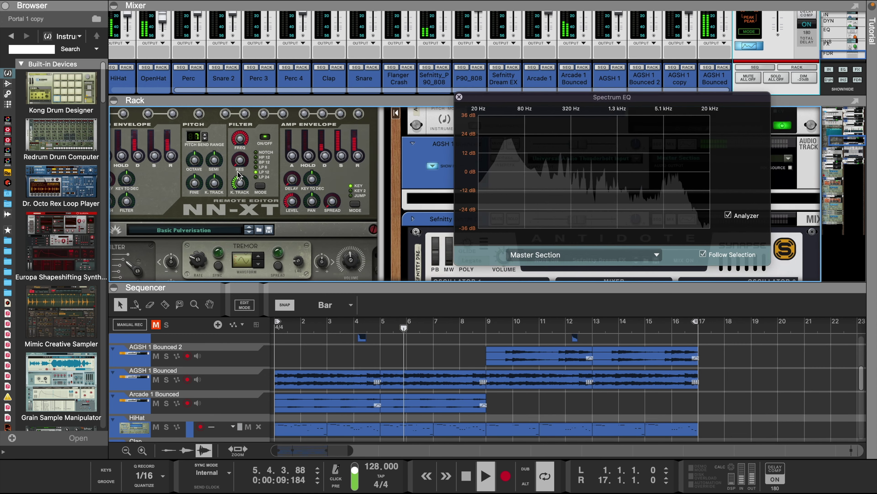
{"action": "scroll", "coordinate": [238, 175], "scroll_direction": "up", "scroll_amount": 10}
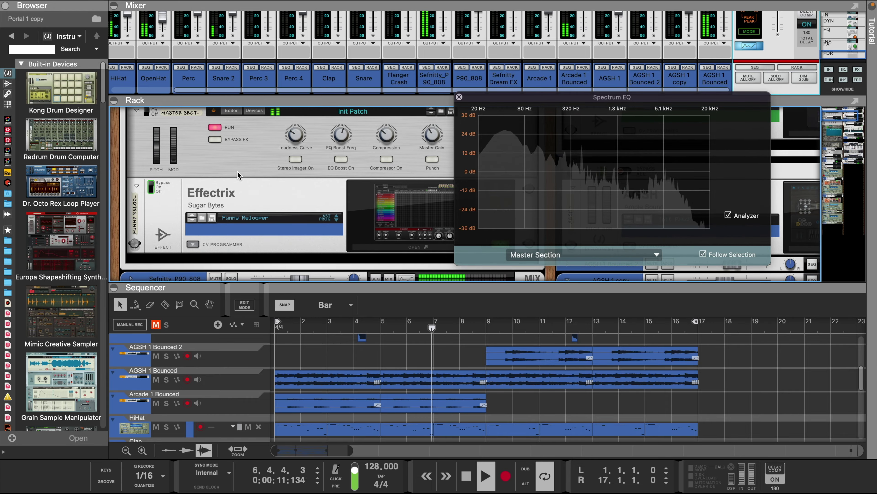
{"action": "left_click_drag", "start_coordinate": [527, 100], "coordinate": [419, 104]}
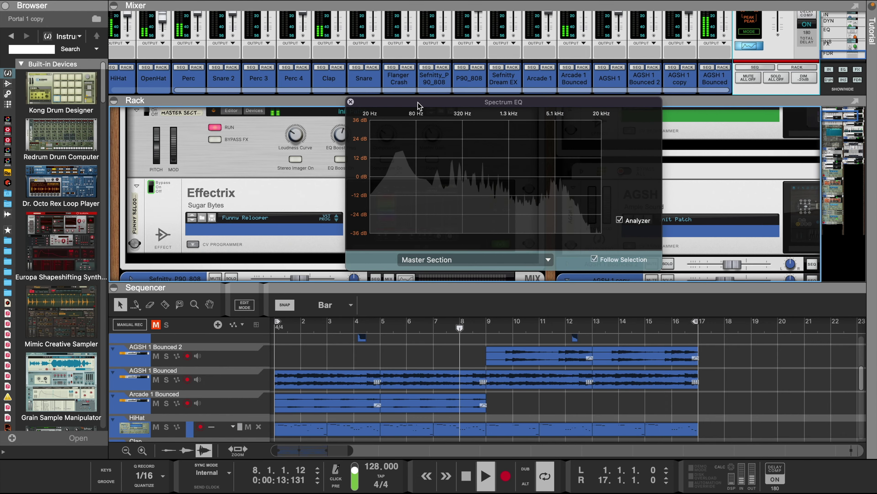